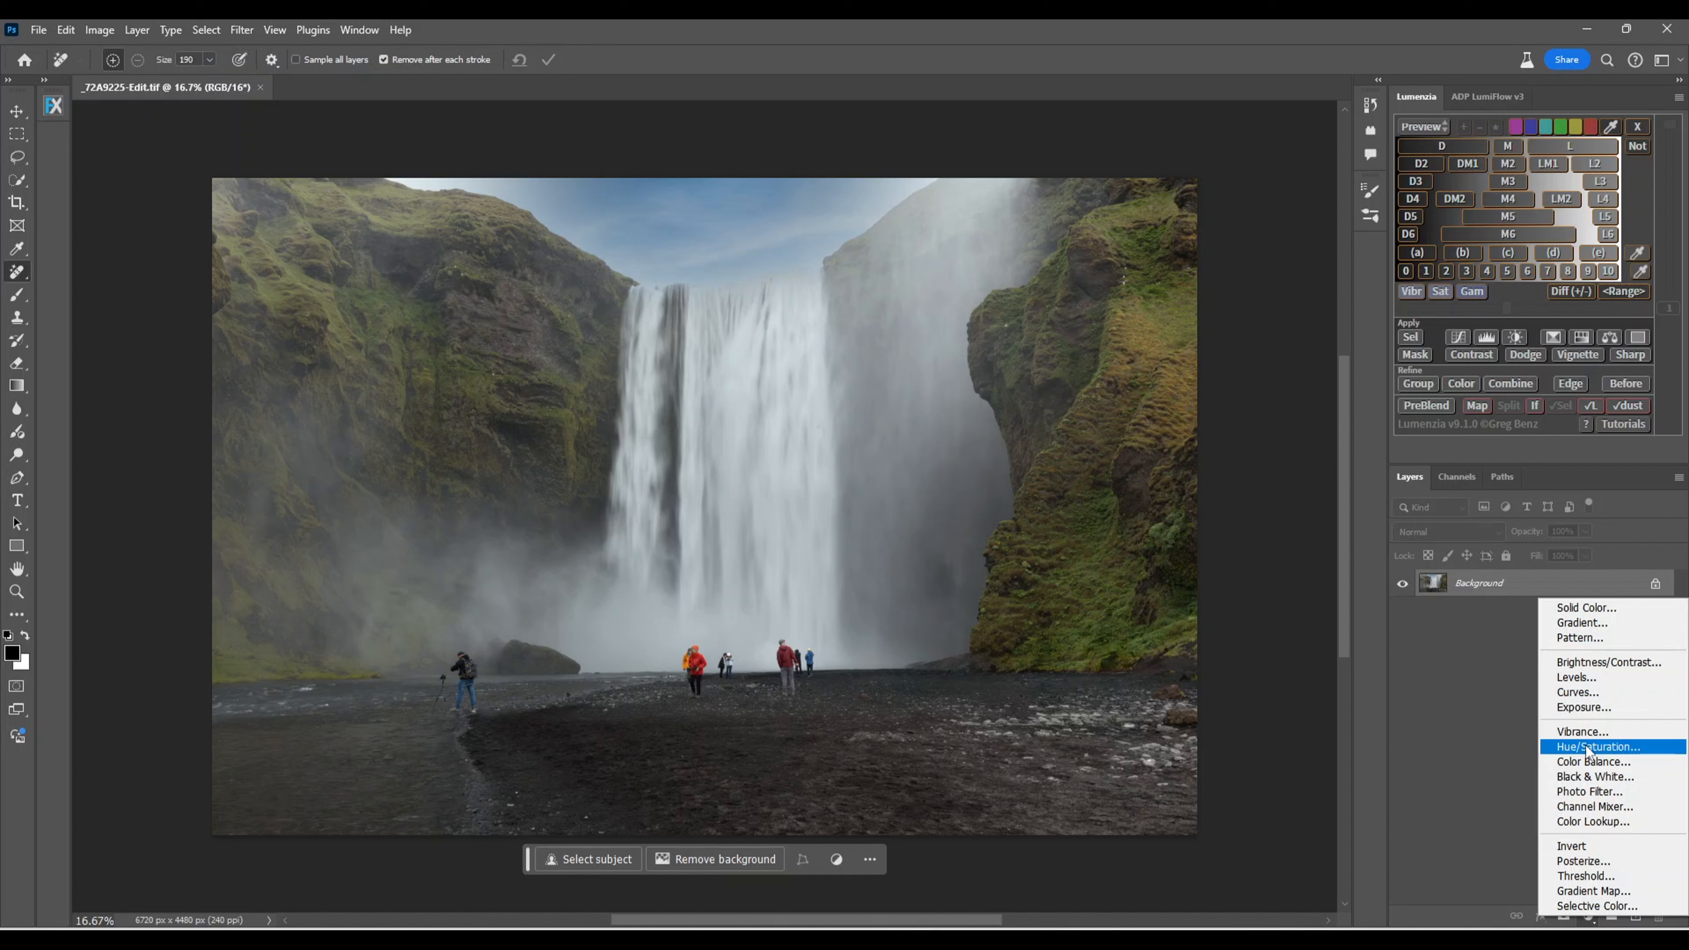
Add a Hue/Saturation adjustment layer, raising Saturation to +35 and shifting Hue slightly into the negative range.
left_click(1588, 747)
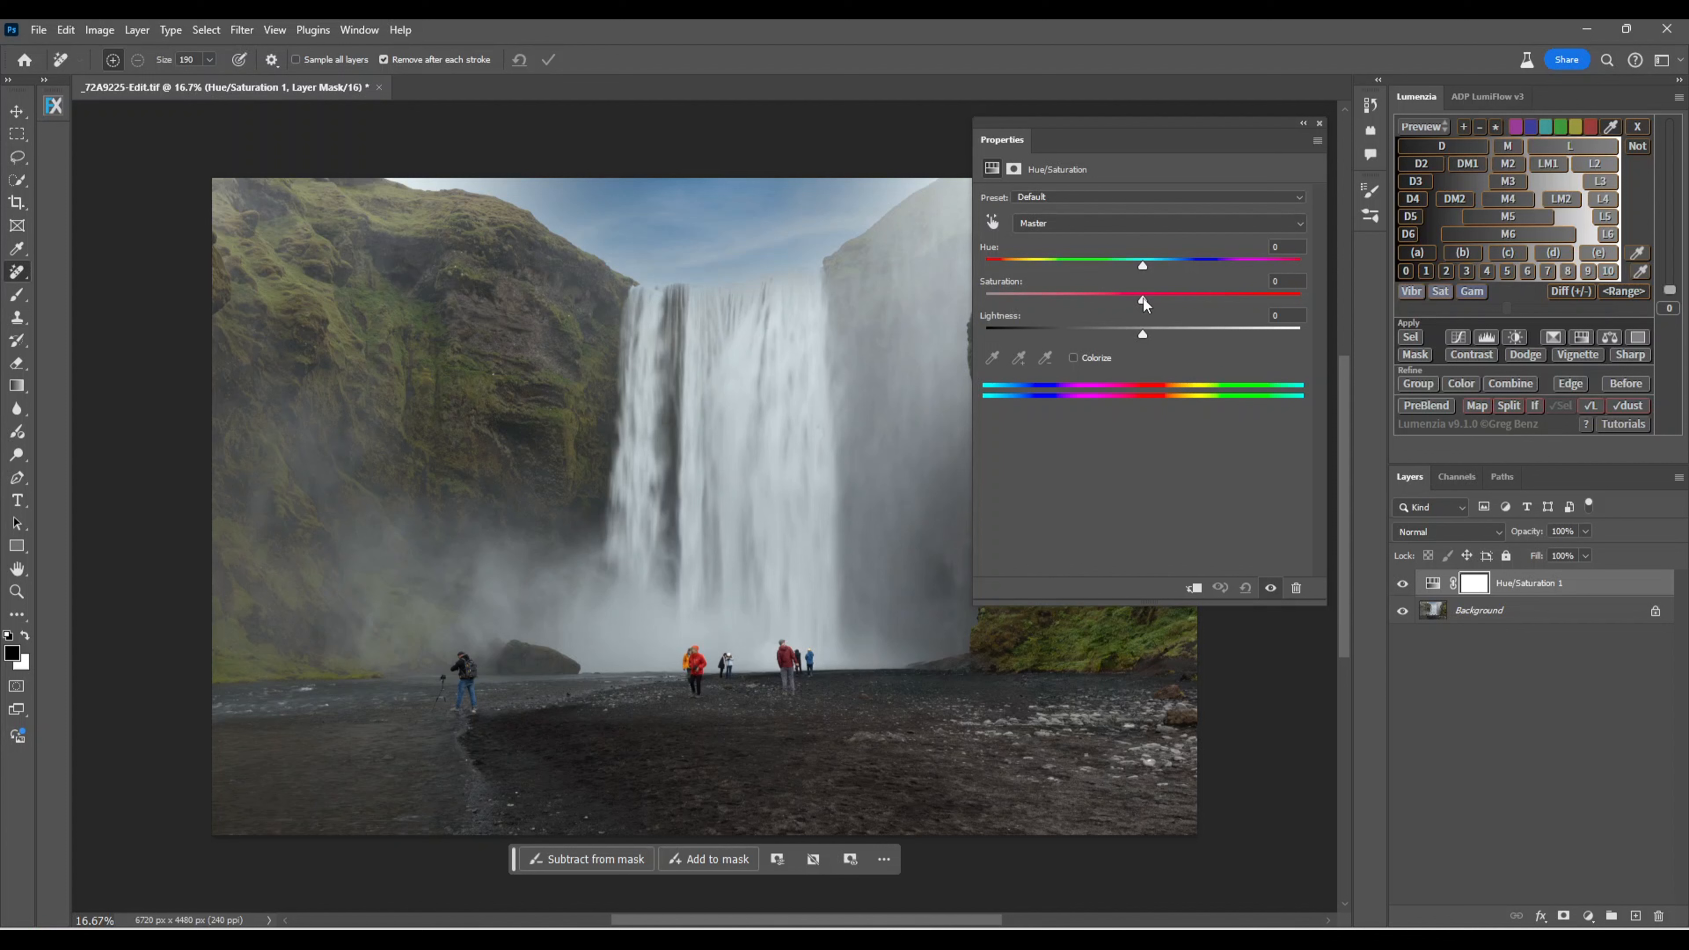
mouse_move(1142, 299)
left_mouse_down()
mouse_move(1223, 318)
mouse_move(1144, 318)
left_mouse_up()
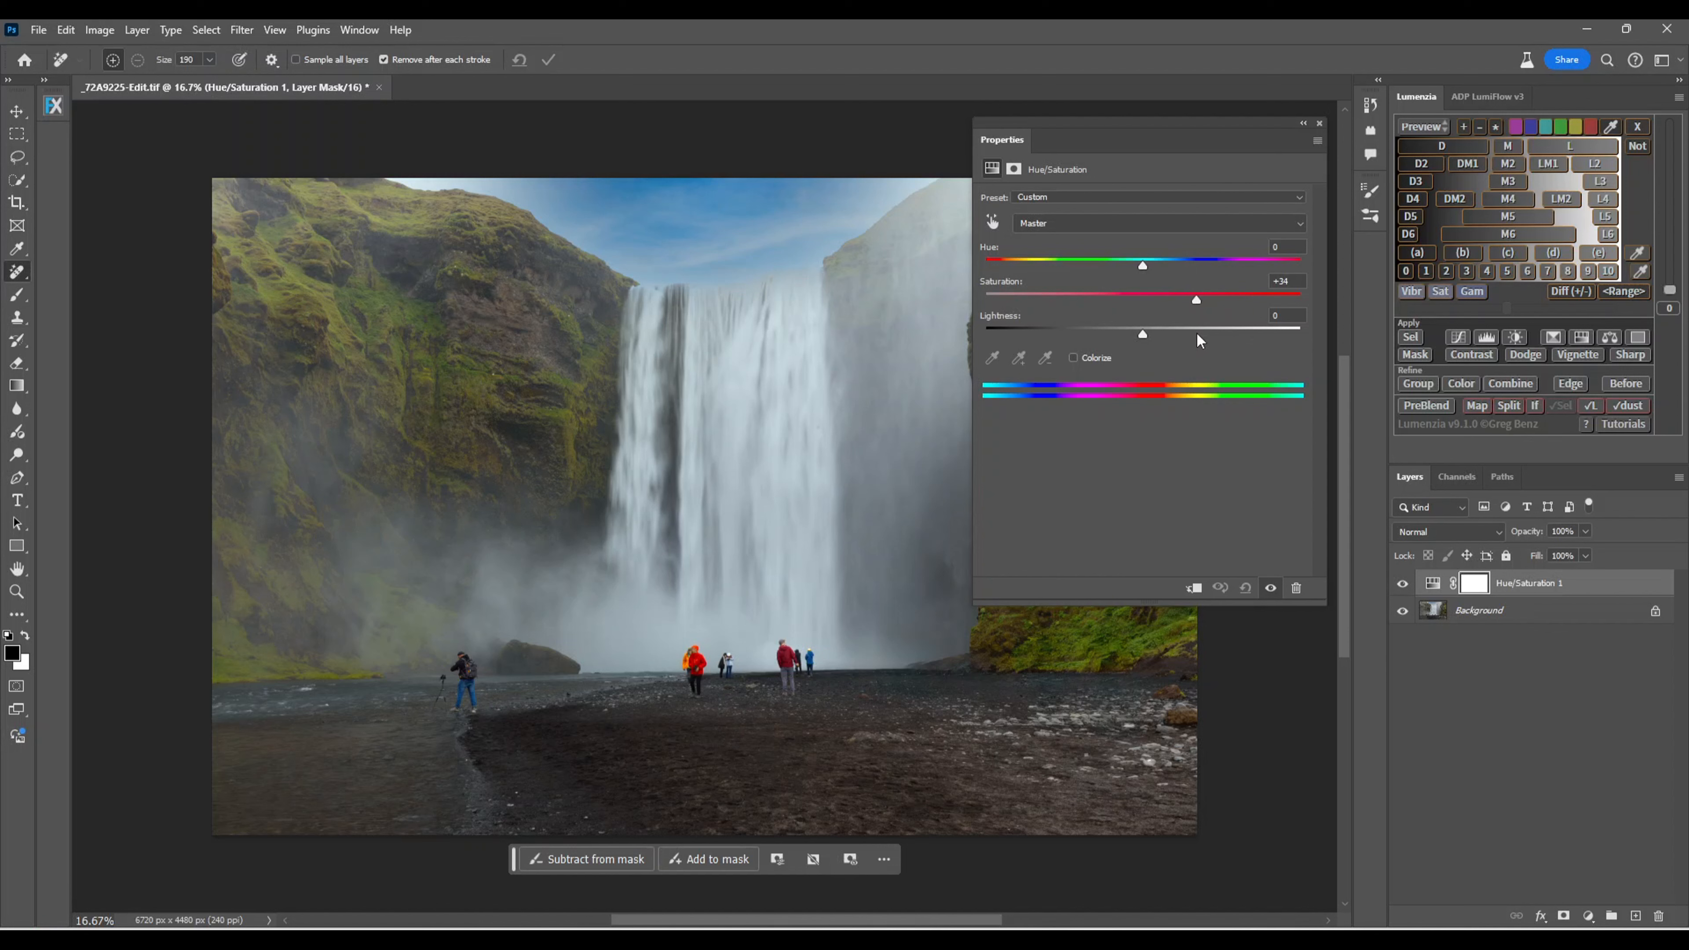
left_click_drag(1197, 334, 1199, 335)
mouse_move(1140, 264)
left_mouse_down()
mouse_move(1191, 282)
mouse_move(1119, 267)
left_mouse_up()
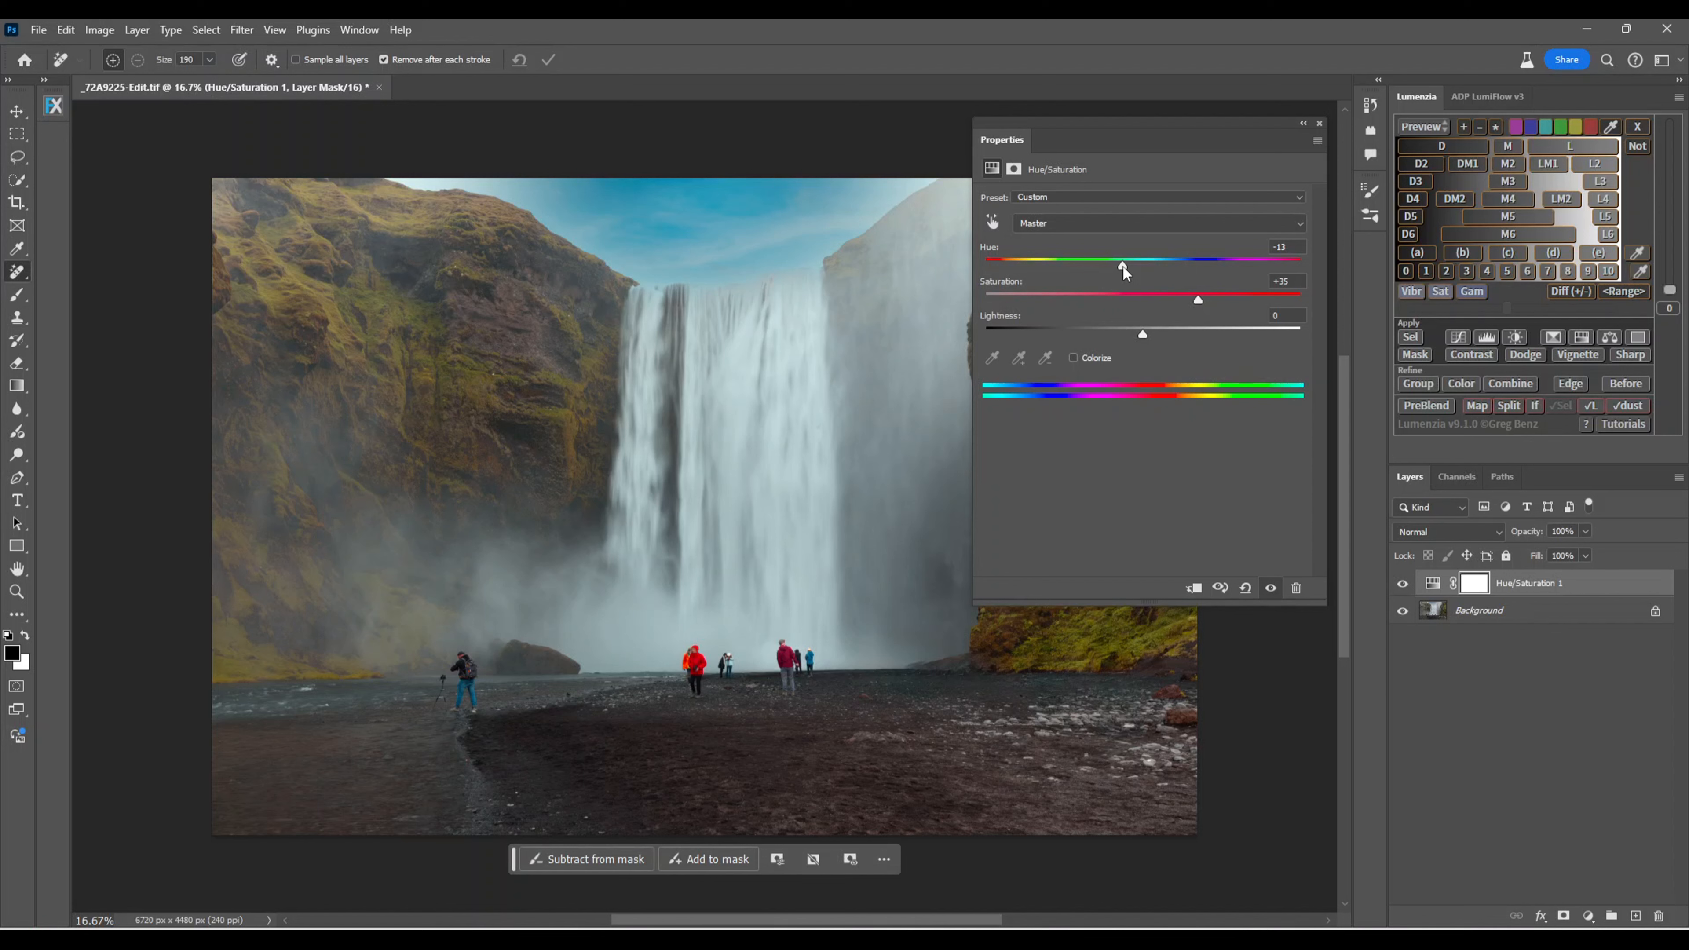
left_click_drag(1123, 267, 1129, 266)
left_click(1320, 124)
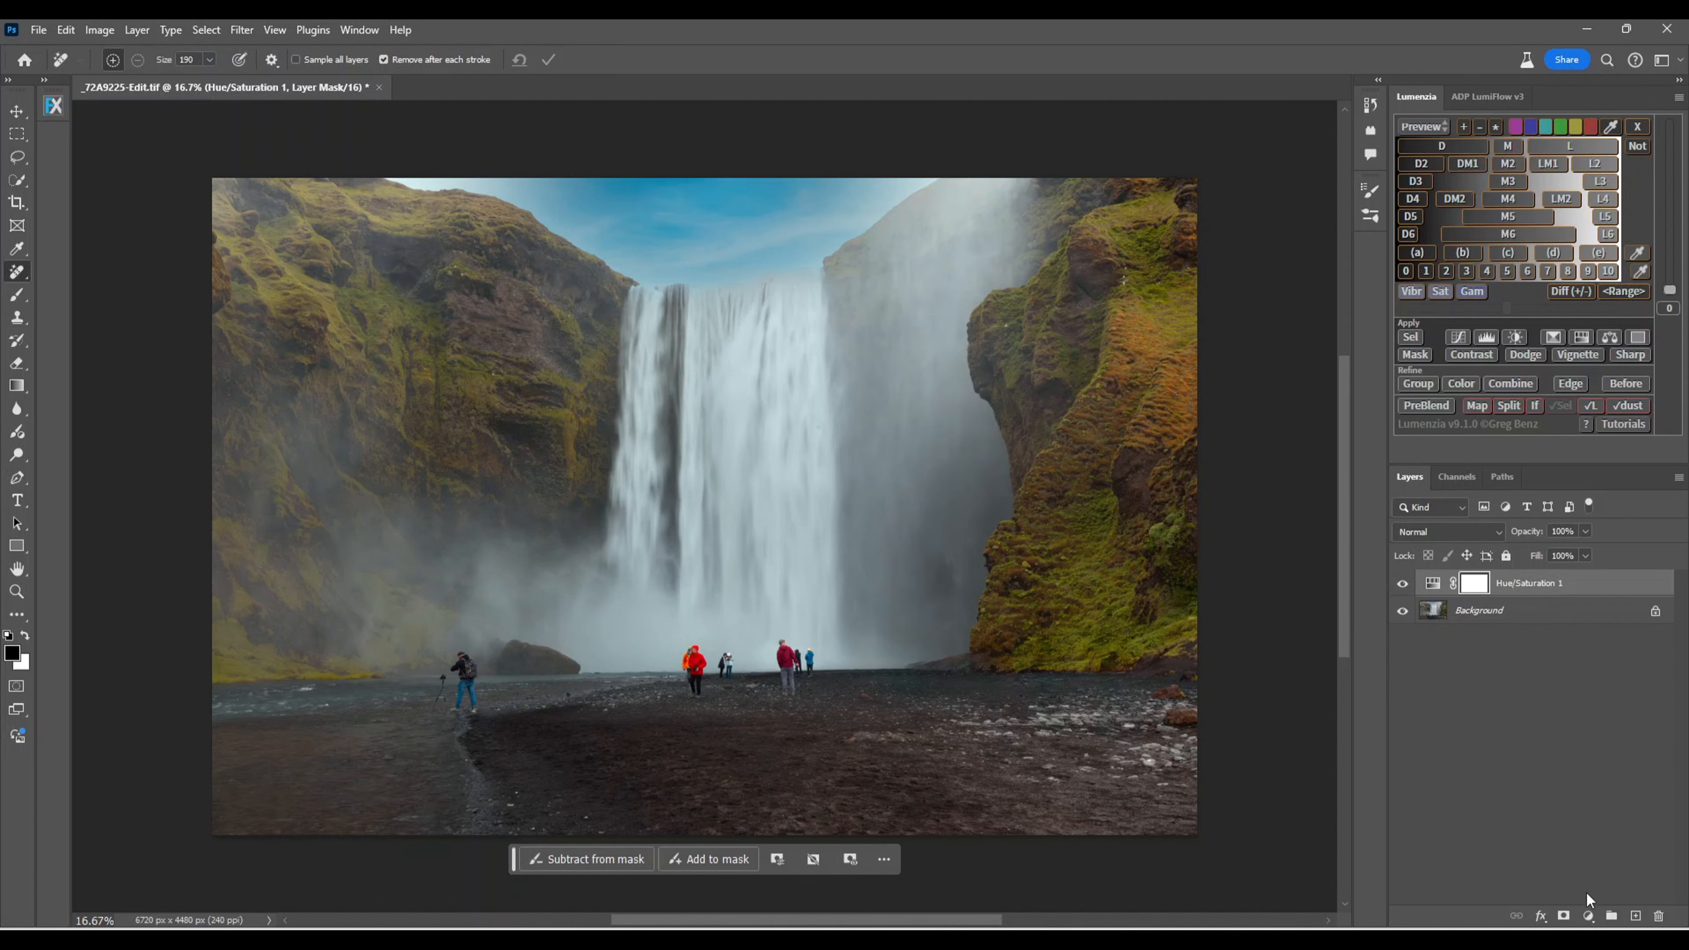
Add a Channel Mixer adjustment layer with the Red output channel at Red +107, Green +10 and Blue raised slightly.
left_click(1589, 916)
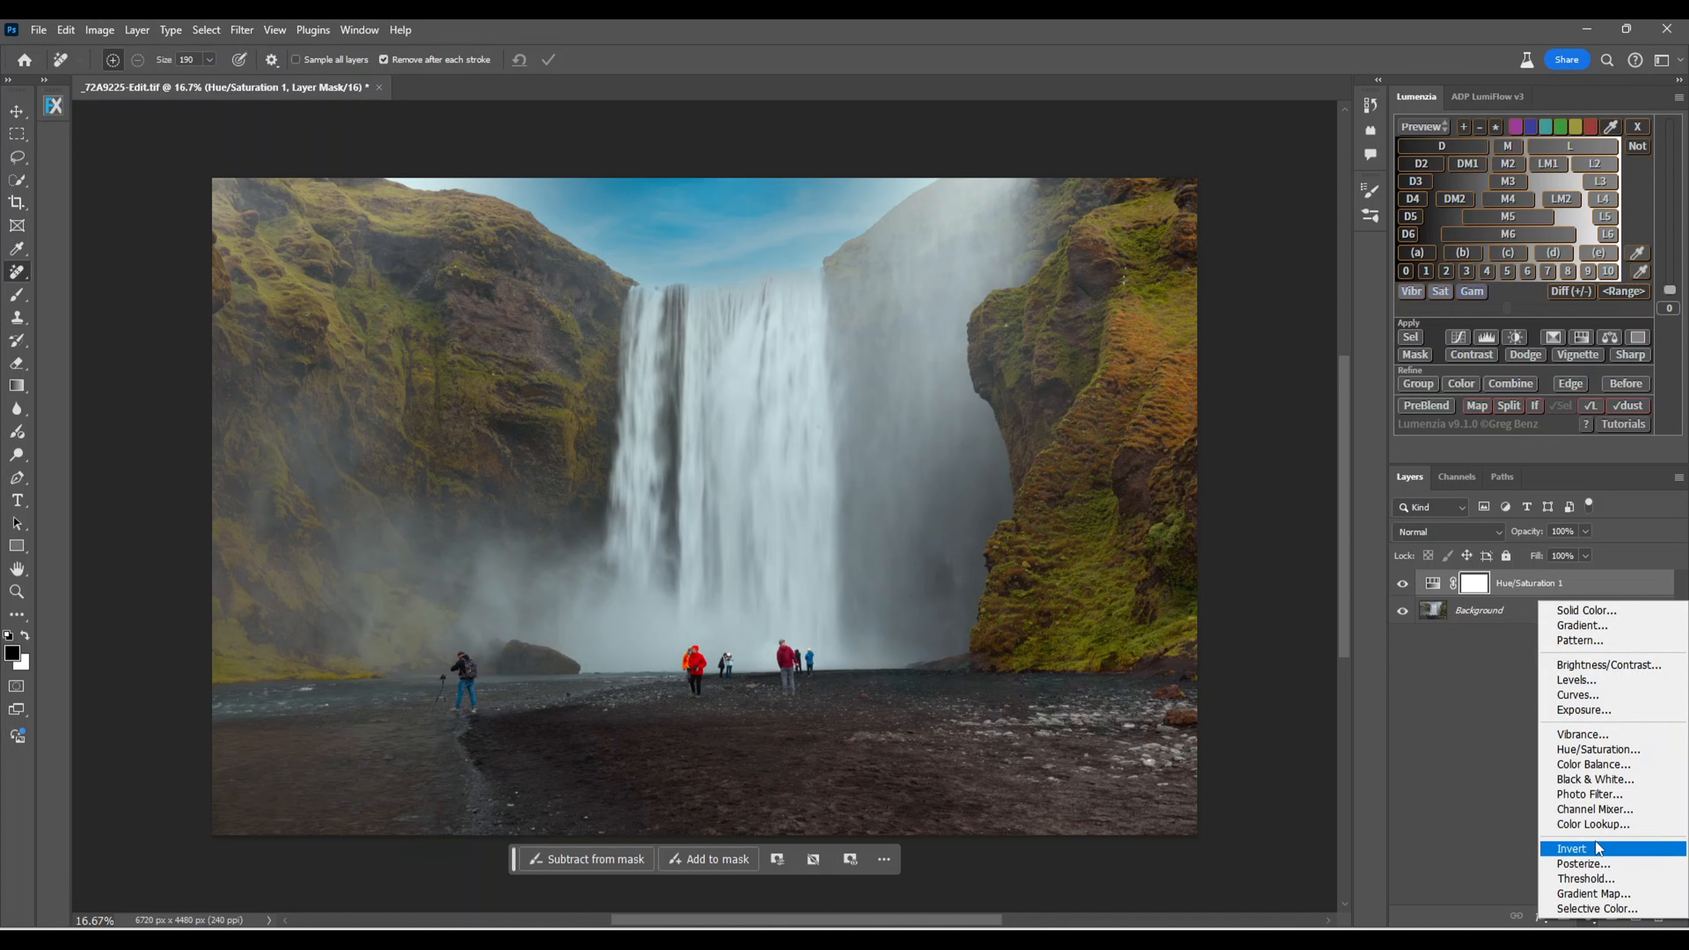
left_click(1576, 810)
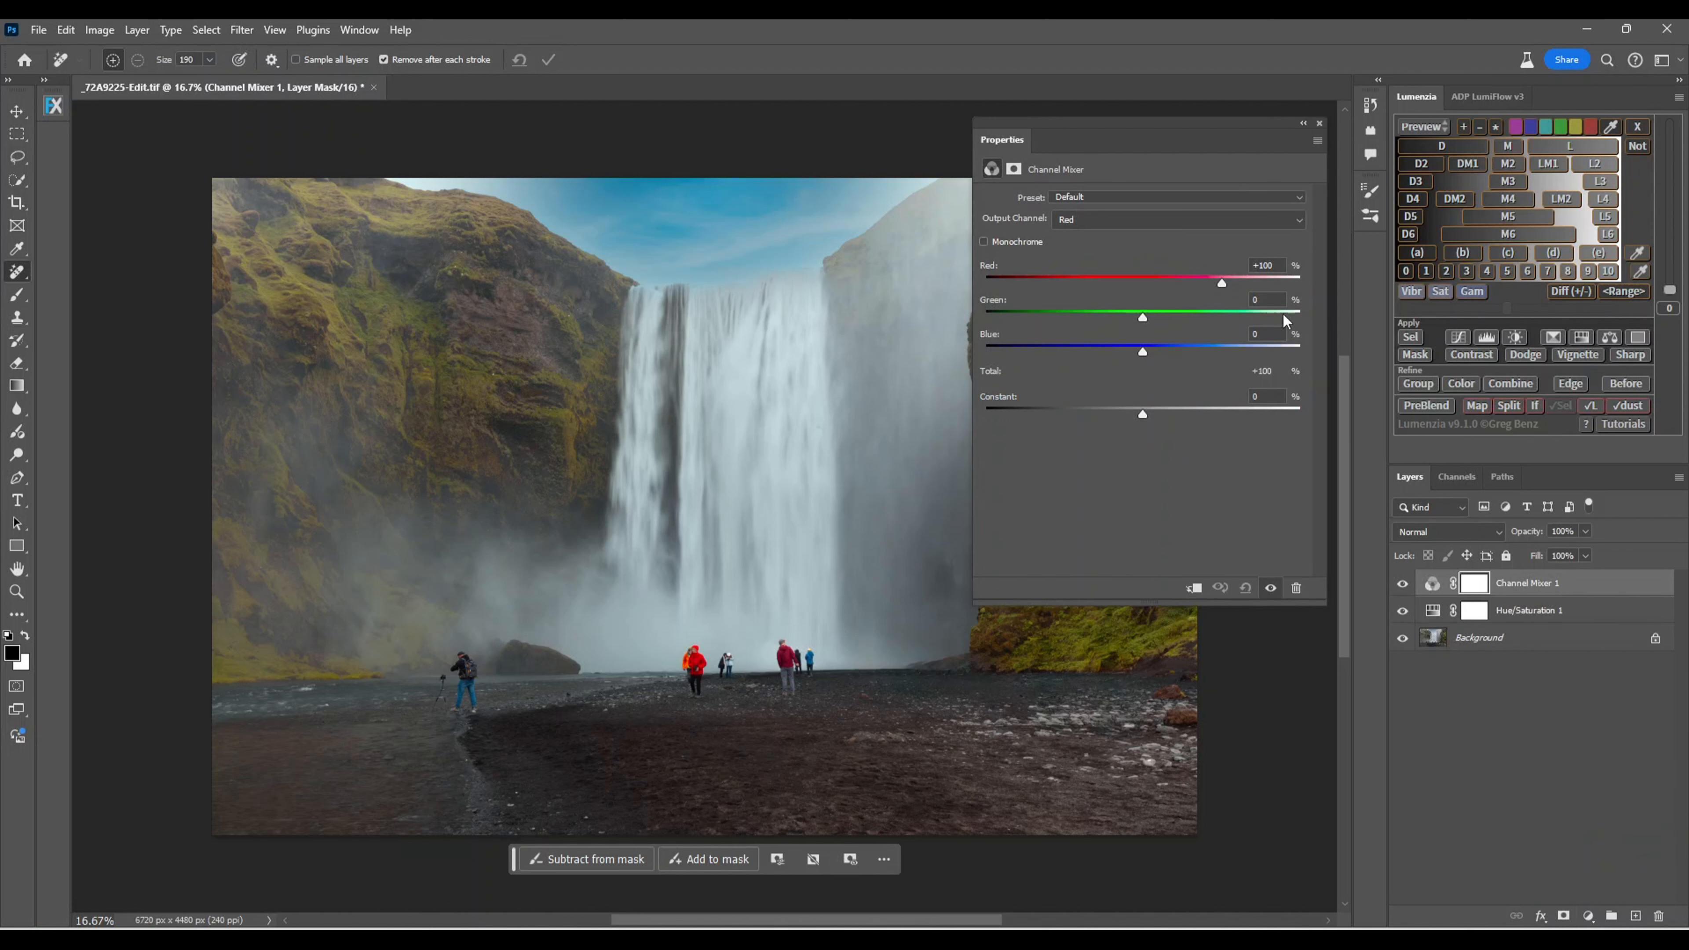
left_click(1223, 281)
mouse_move(1222, 281)
left_mouse_down()
mouse_move(1165, 278)
mouse_move(1229, 284)
left_mouse_up()
left_click_drag(1224, 285, 1225, 284)
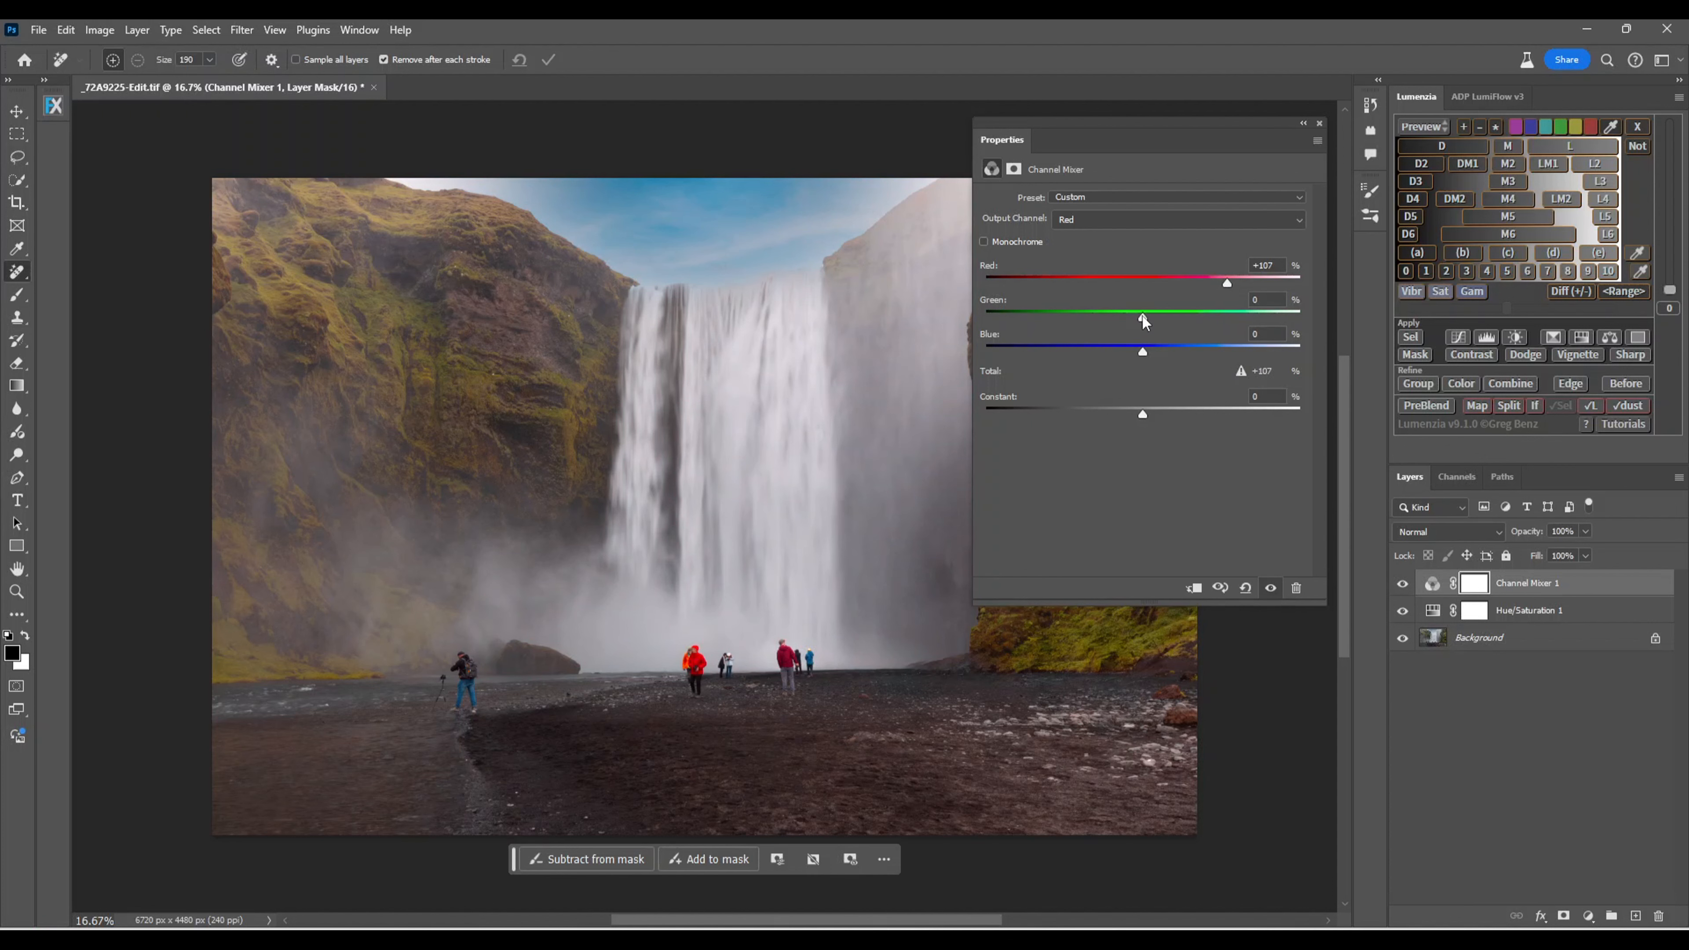
mouse_move(1143, 315)
left_mouse_down()
mouse_move(1115, 313)
mouse_move(1140, 312)
left_mouse_up()
left_click_drag(1139, 318, 1152, 321)
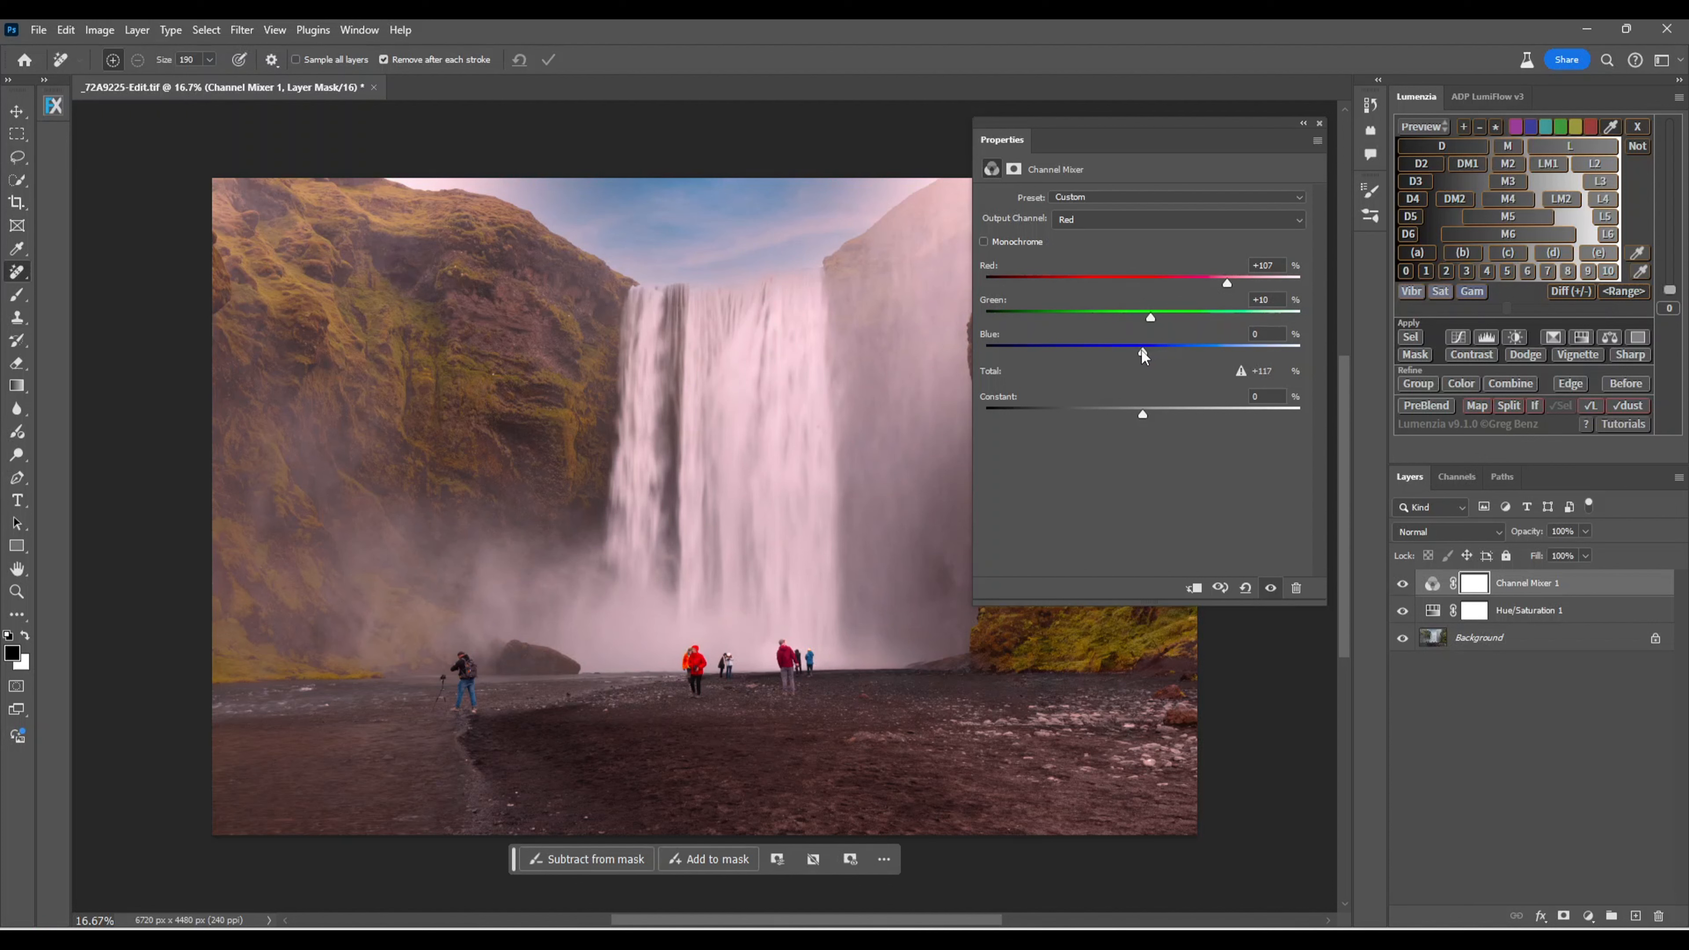
mouse_move(1141, 353)
left_mouse_down()
mouse_move(1126, 352)
mouse_move(1146, 351)
left_mouse_up()
left_click(1318, 123)
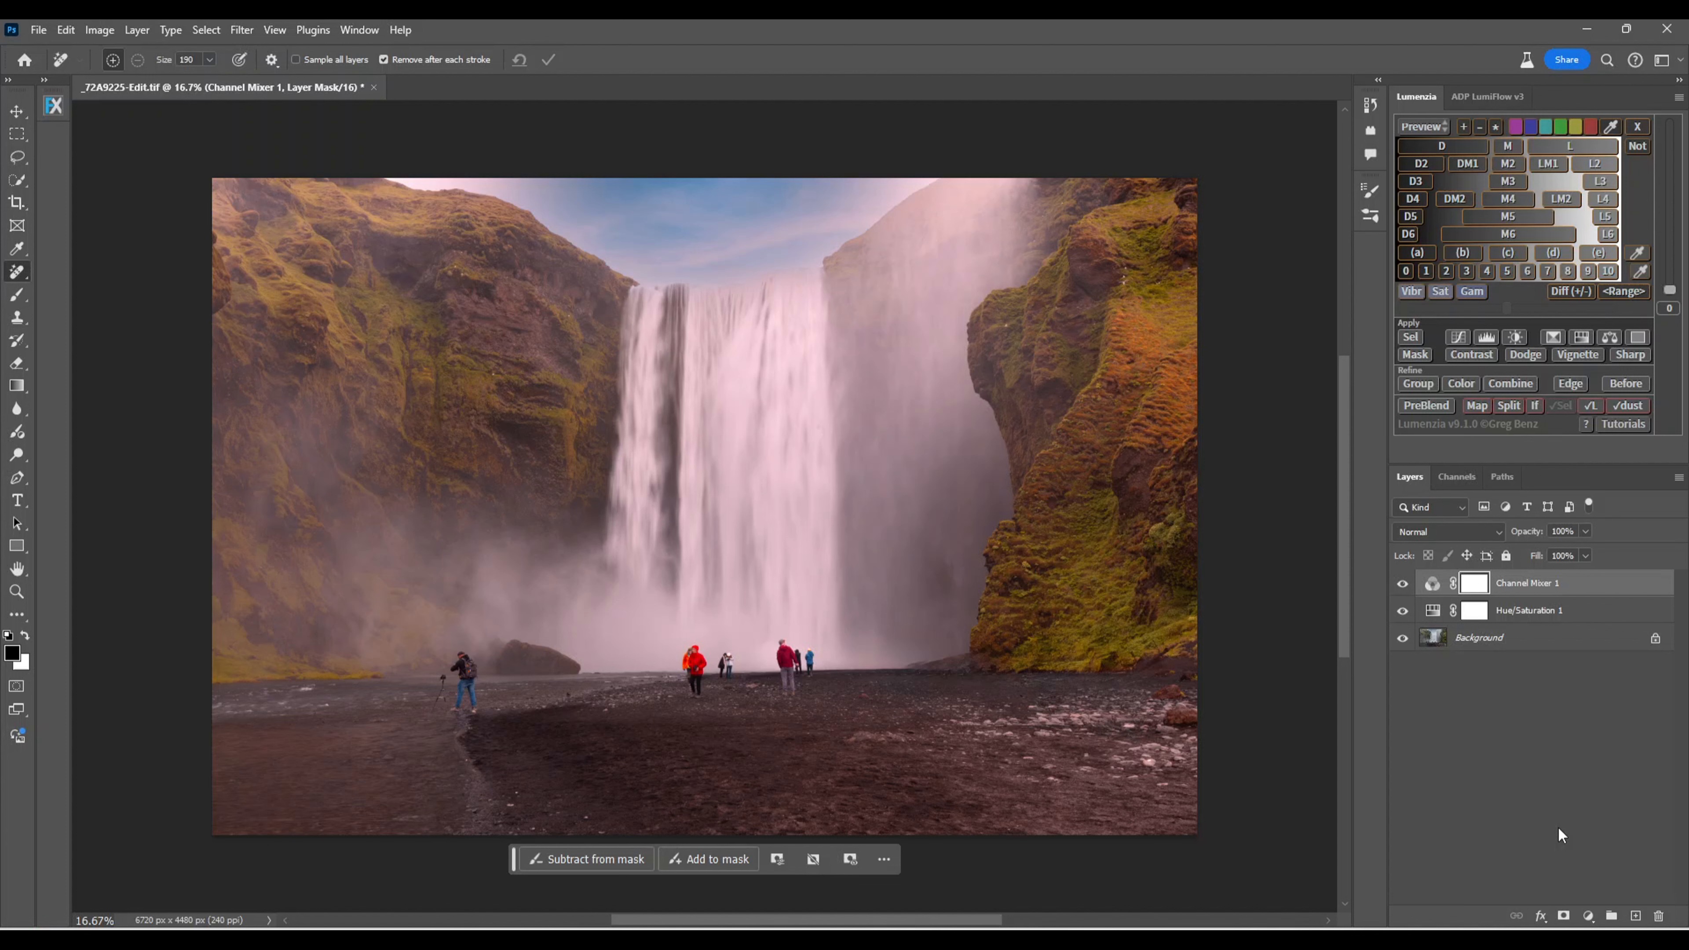
Add a Black & White adjustment layer with the automatic mix, adjusting Reds to 49 and Yellows to 81.
left_click(1589, 917)
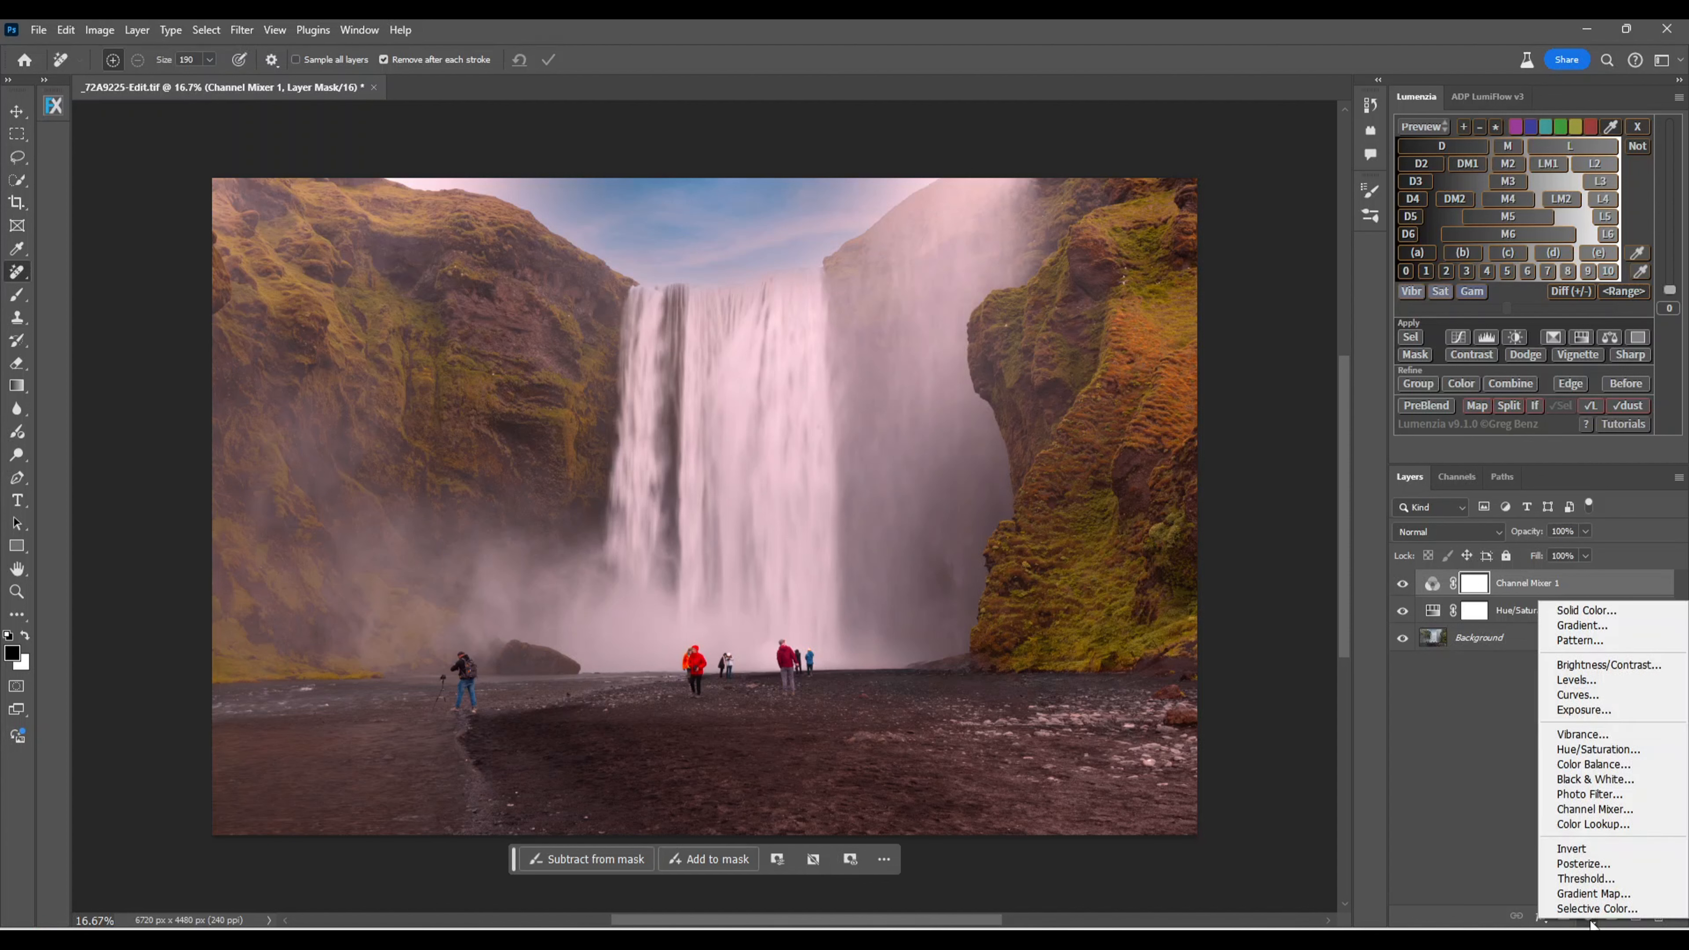
left_click(1574, 785)
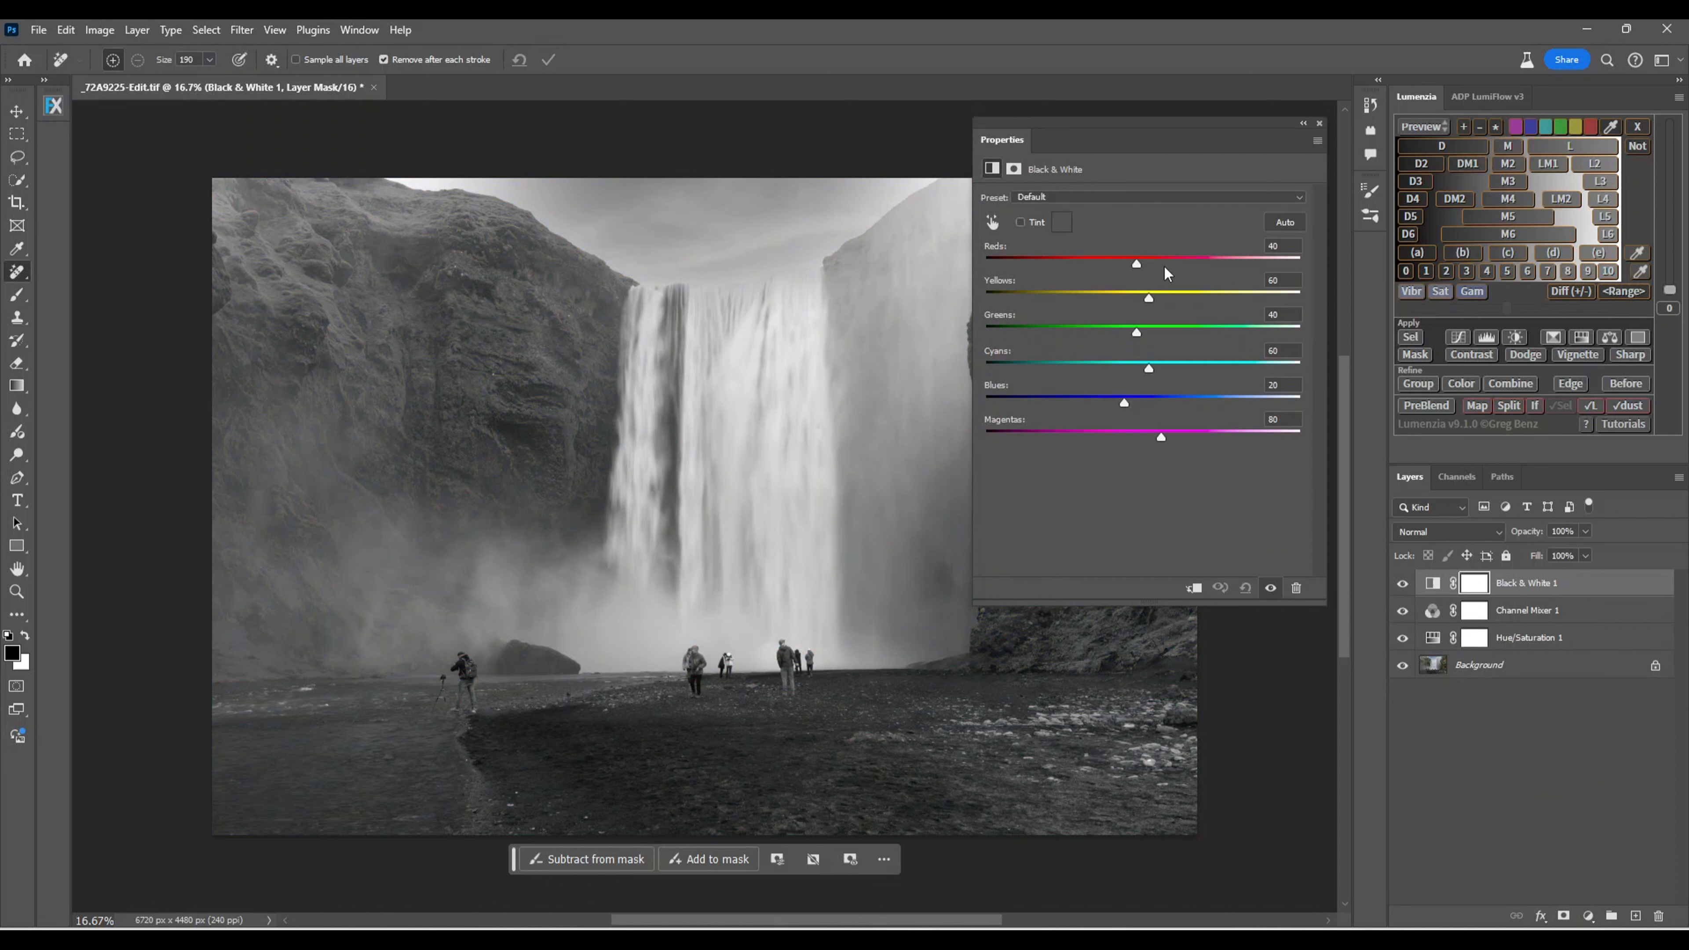
left_click(1284, 222)
mouse_move(1124, 263)
left_mouse_down()
mouse_move(1099, 260)
mouse_move(1127, 265)
left_mouse_up()
key("ctrl+z")
left_click_drag(1140, 264, 1134, 267)
mouse_move(1145, 299)
left_mouse_down()
mouse_move(1170, 307)
mouse_move(1147, 306)
left_mouse_up()
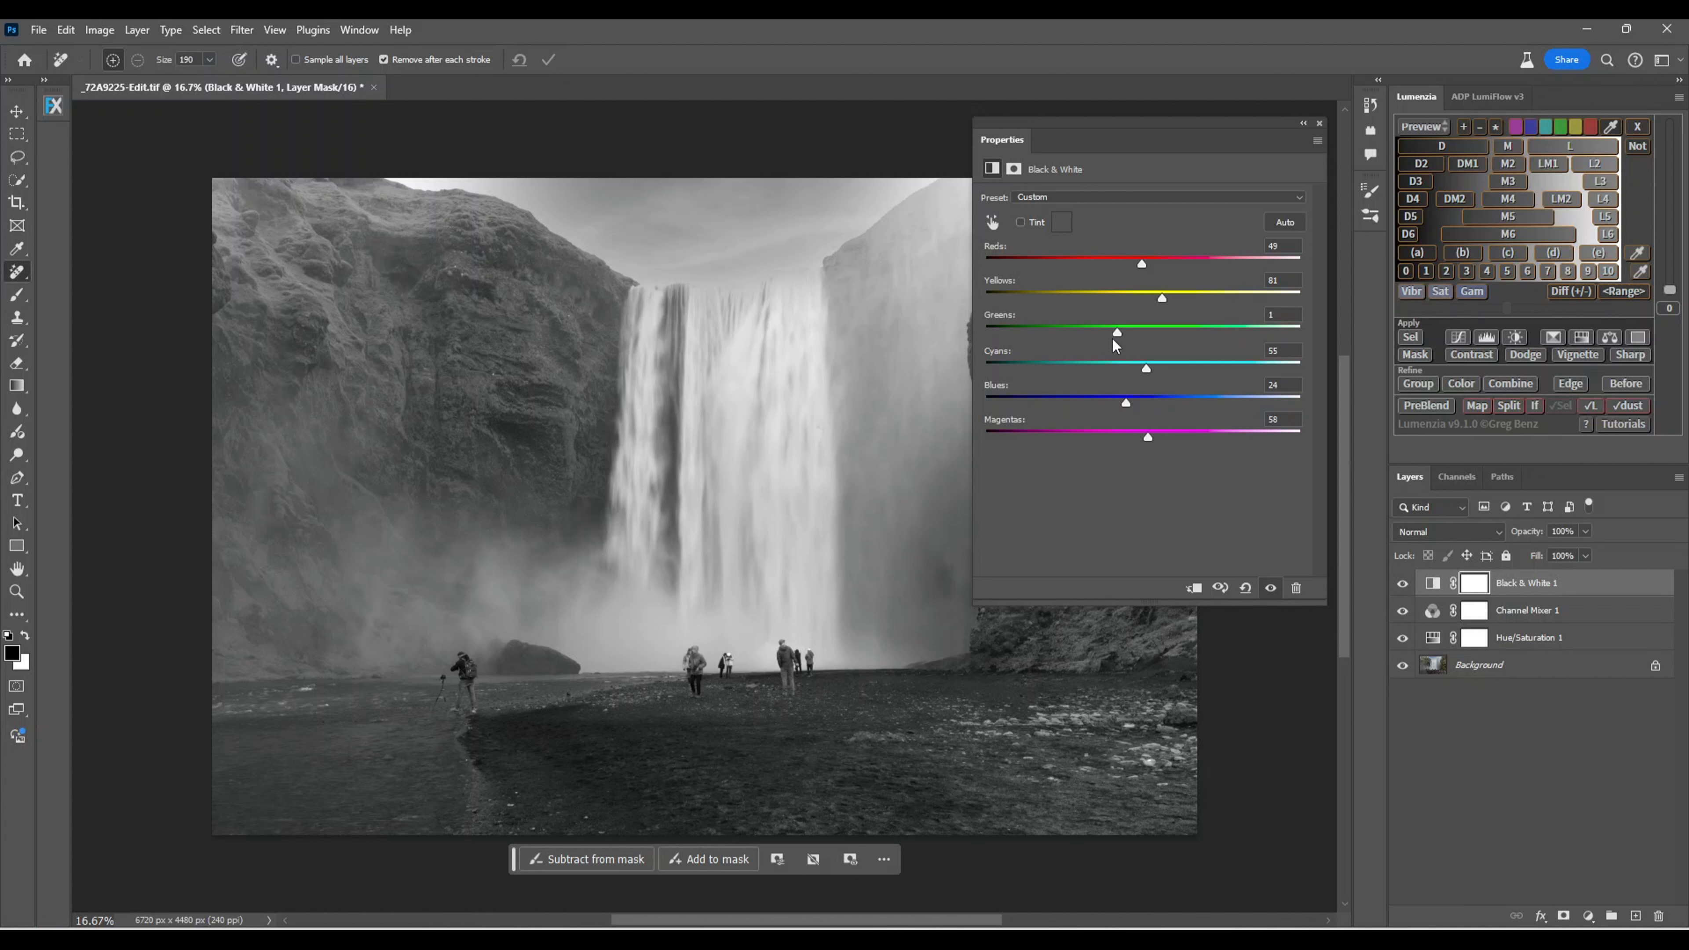
Fine-tune the greens, cyans, blues and magentas of the Black & White adjustment, undoing the last magentas change.
left_click_drag(1177, 352, 1134, 354)
left_click_drag(1091, 350, 1165, 362)
left_click_drag(1143, 369, 1160, 369)
mouse_move(1115, 402)
left_mouse_down()
mouse_move(1152, 405)
mouse_move(1124, 404)
left_mouse_up()
left_click_drag(1119, 402, 1116, 402)
left_click_drag(1148, 437, 1157, 474)
left_click_drag(1169, 455, 1204, 461)
key("ctrl+z")
left_click(1319, 122)
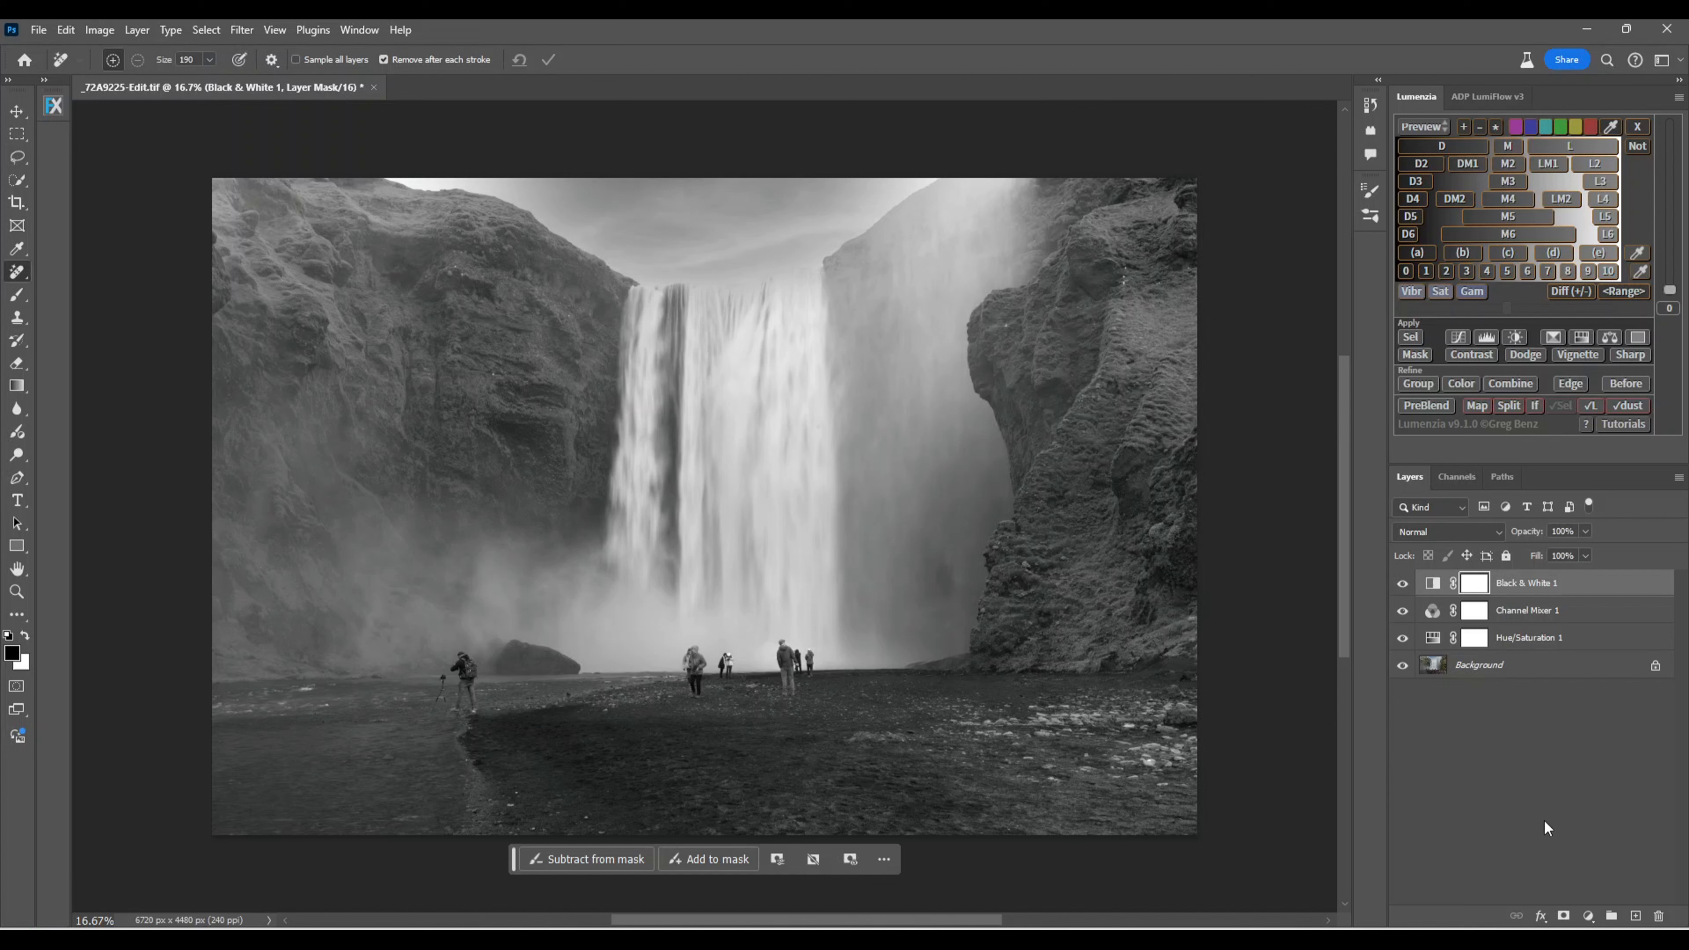
Add a Gradient Map adjustment layer and set its method to Classic.
left_click(1589, 916)
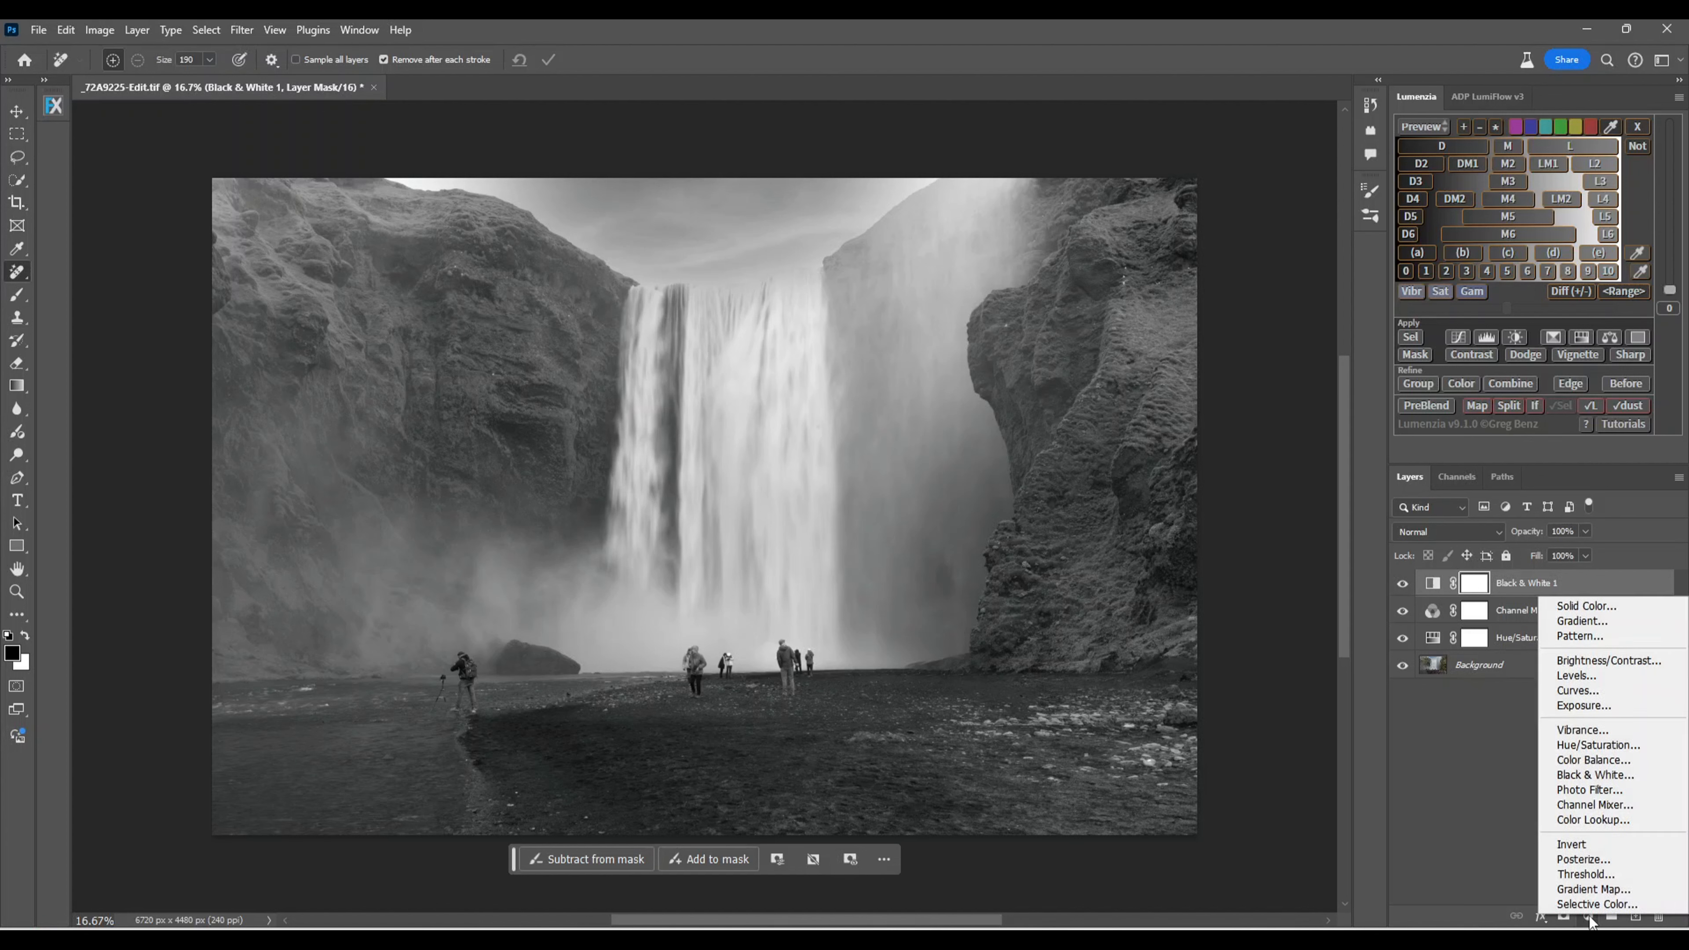
left_click(1566, 891)
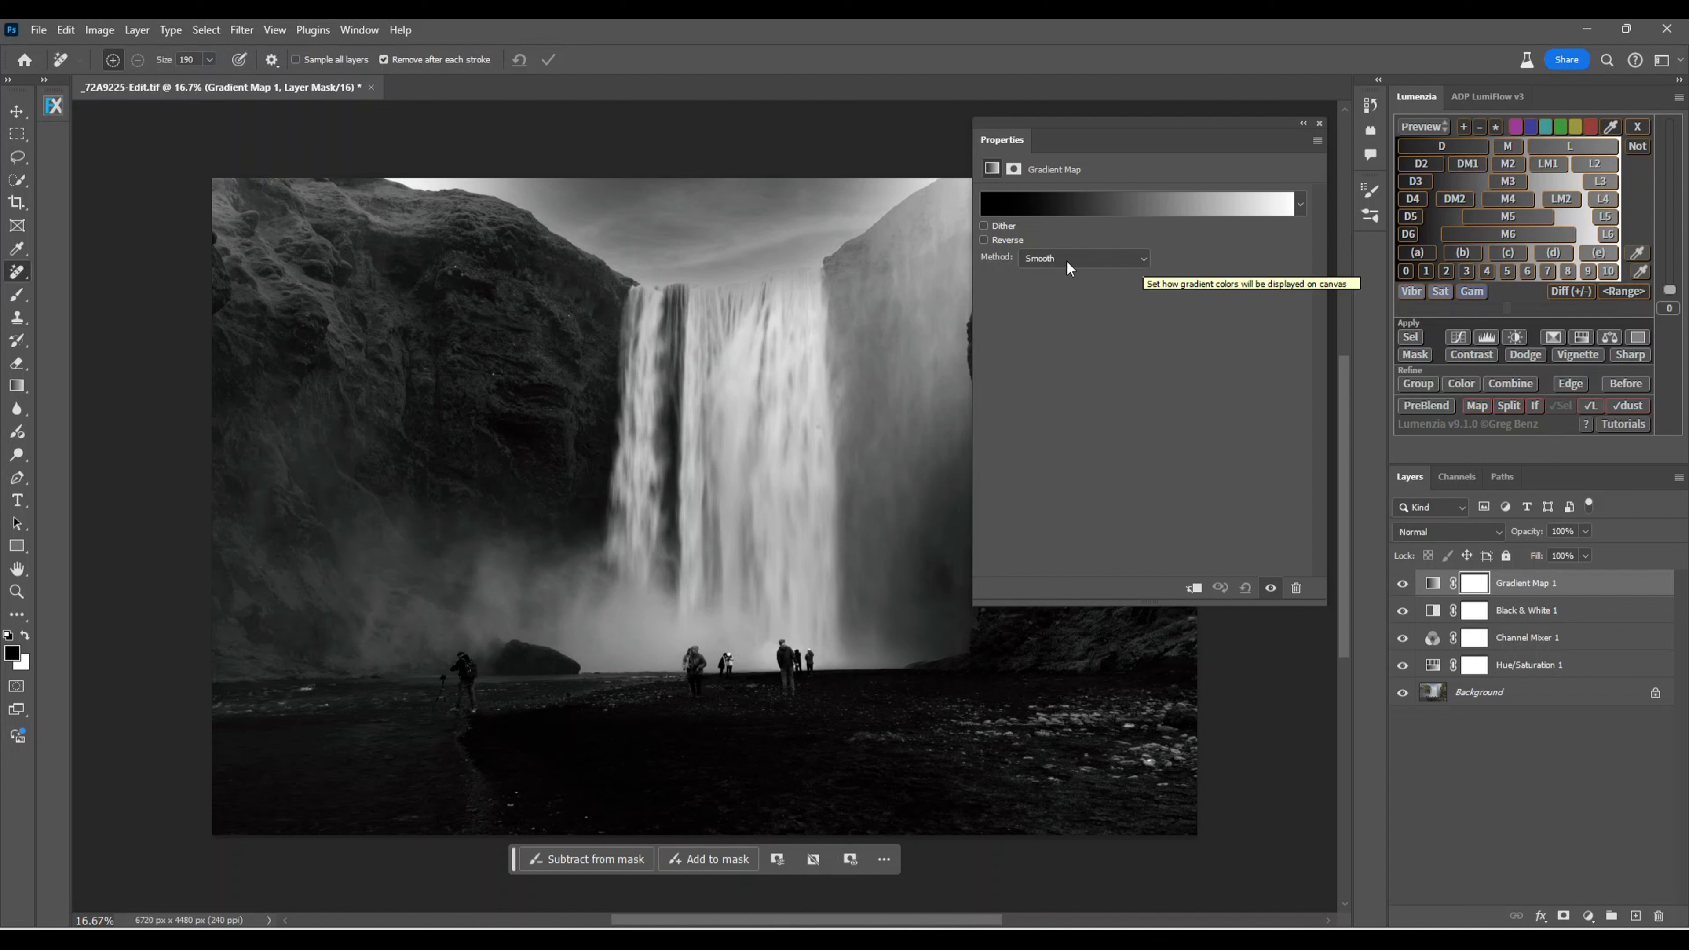
left_click(1145, 259)
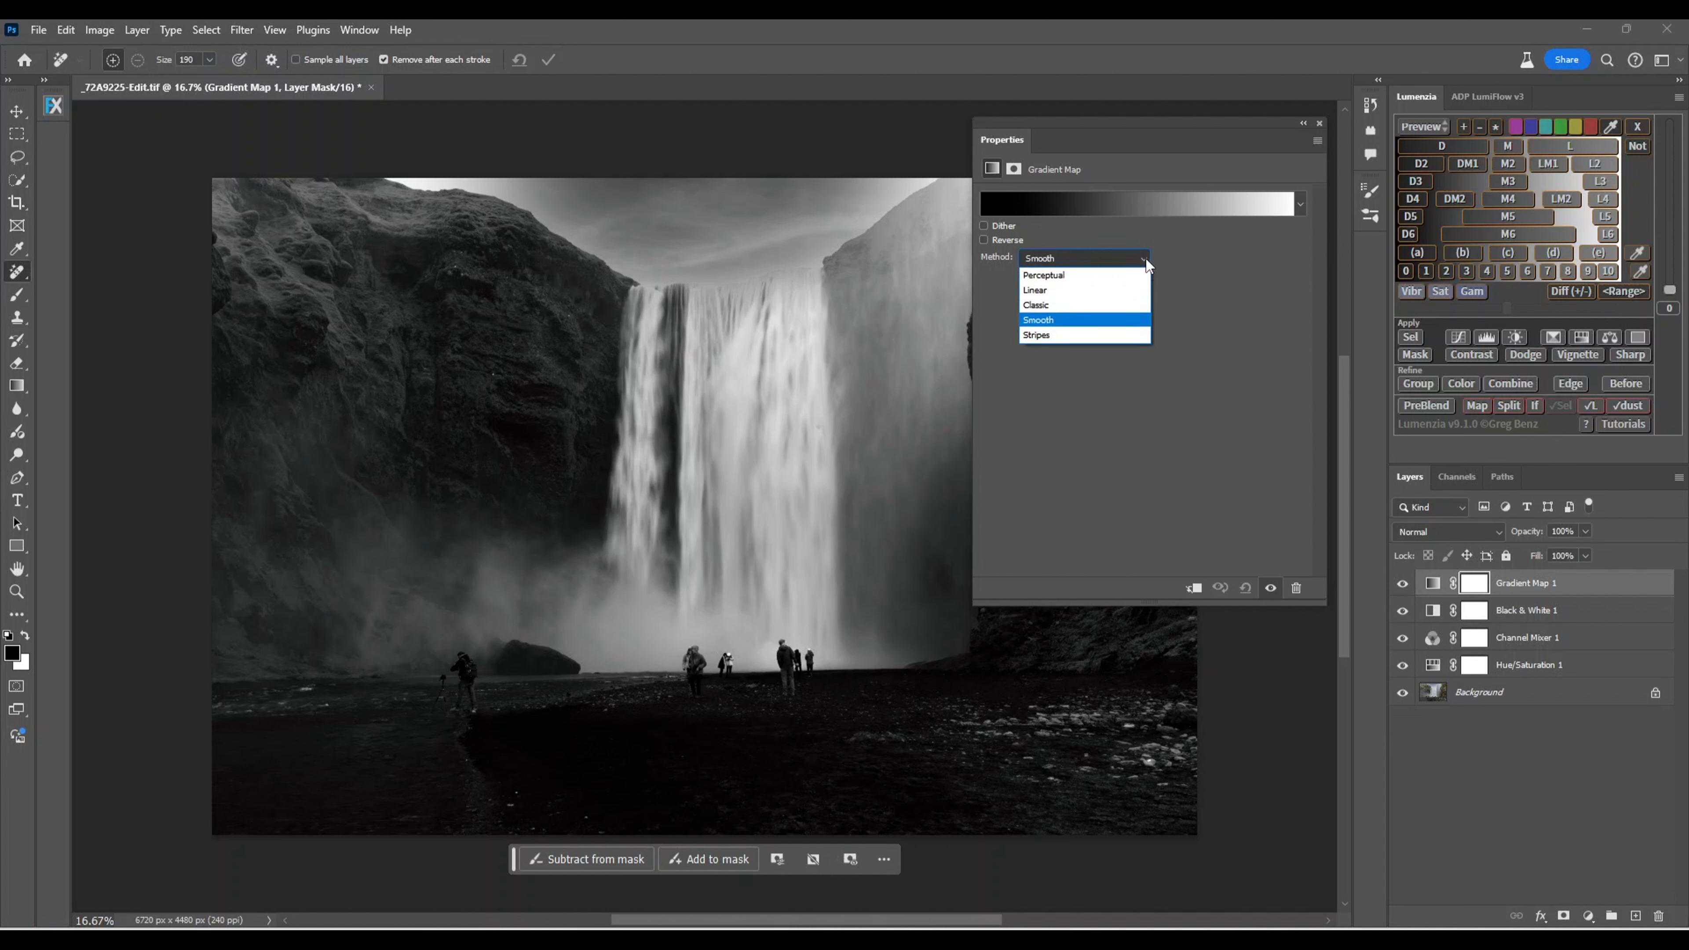
left_click(1058, 305)
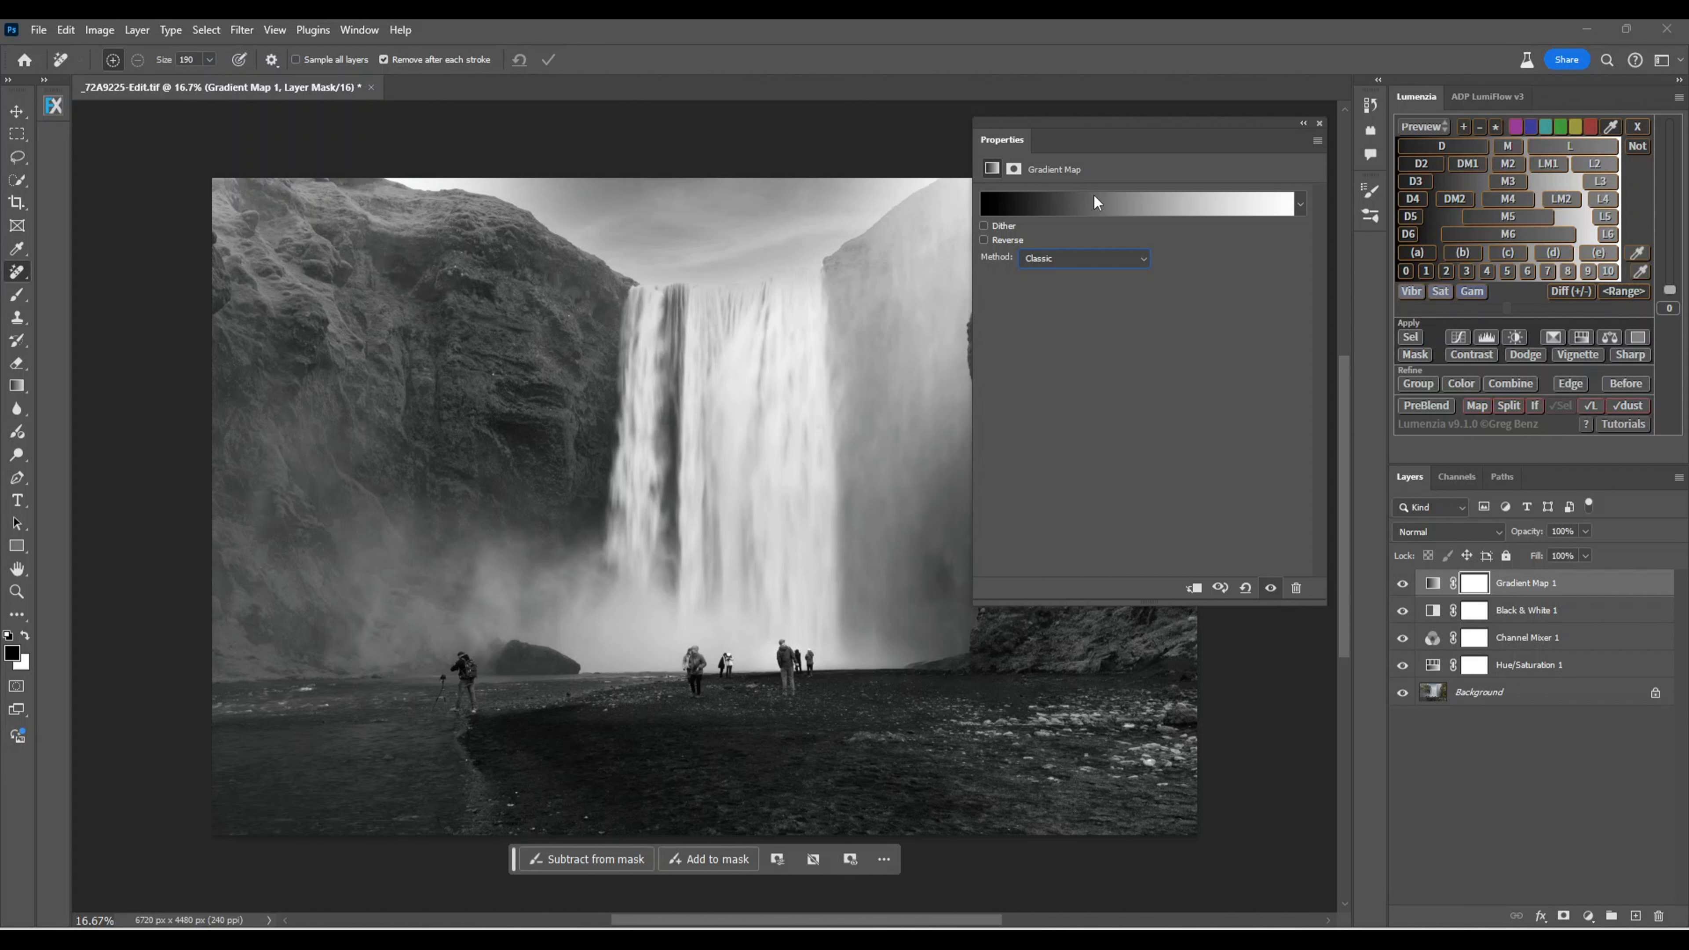
Edit the gradient map's gradient, moving the black stop to location 2 and fine-tuning the white stop.
left_click(1142, 201)
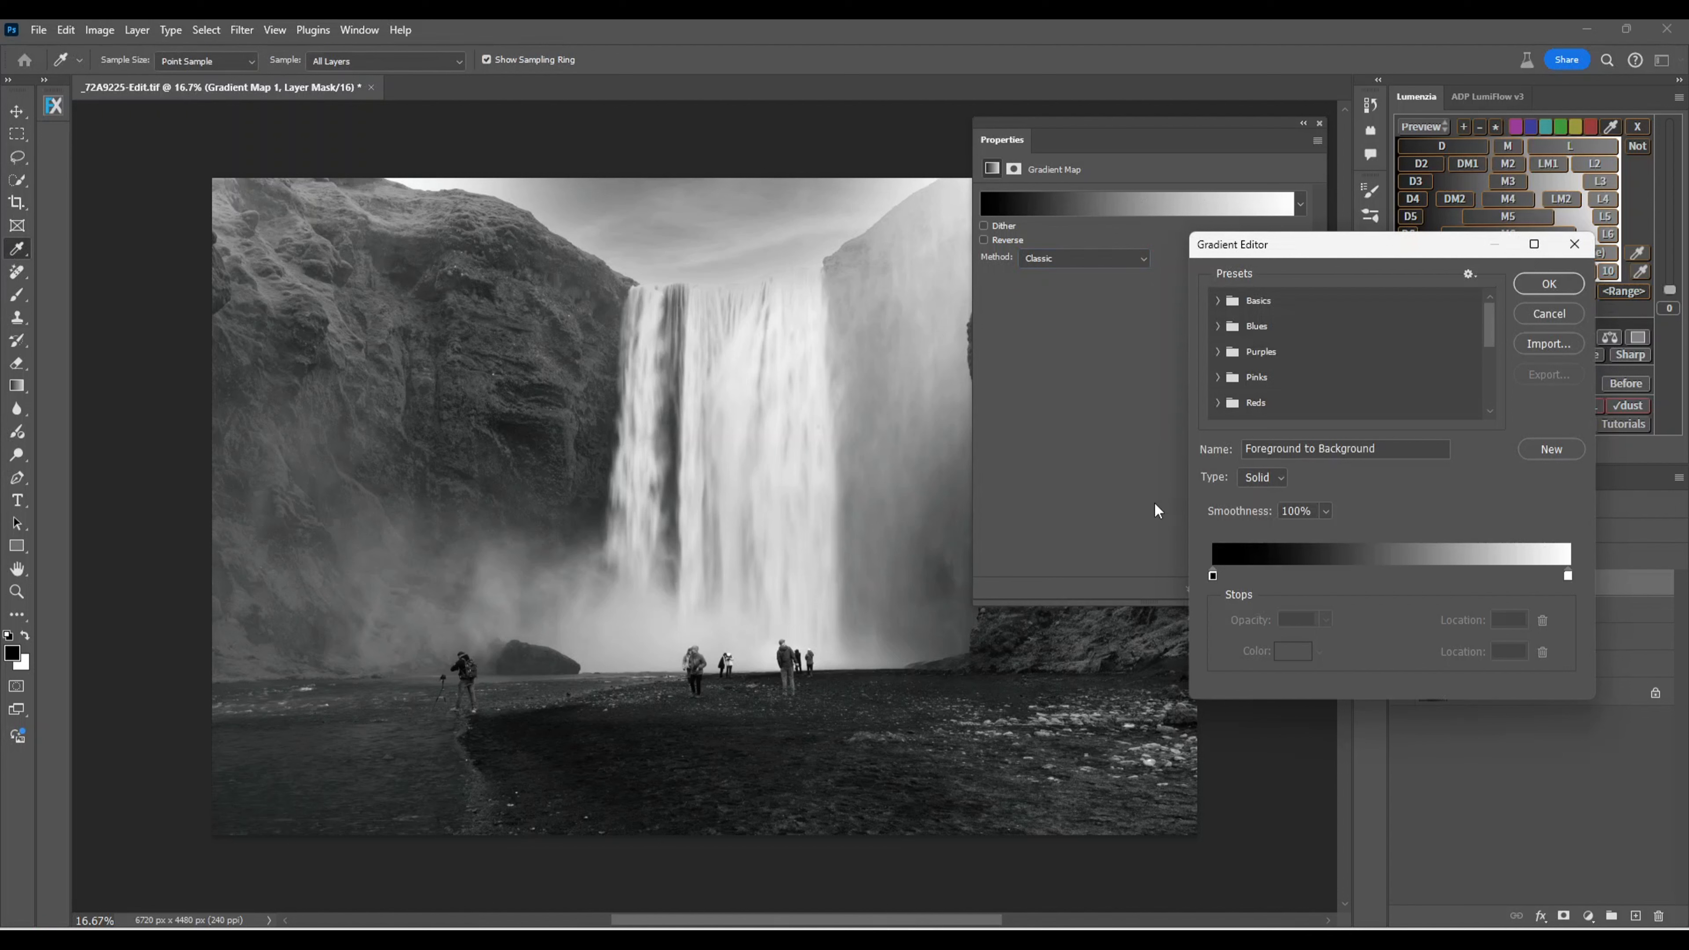
left_click(1213, 576)
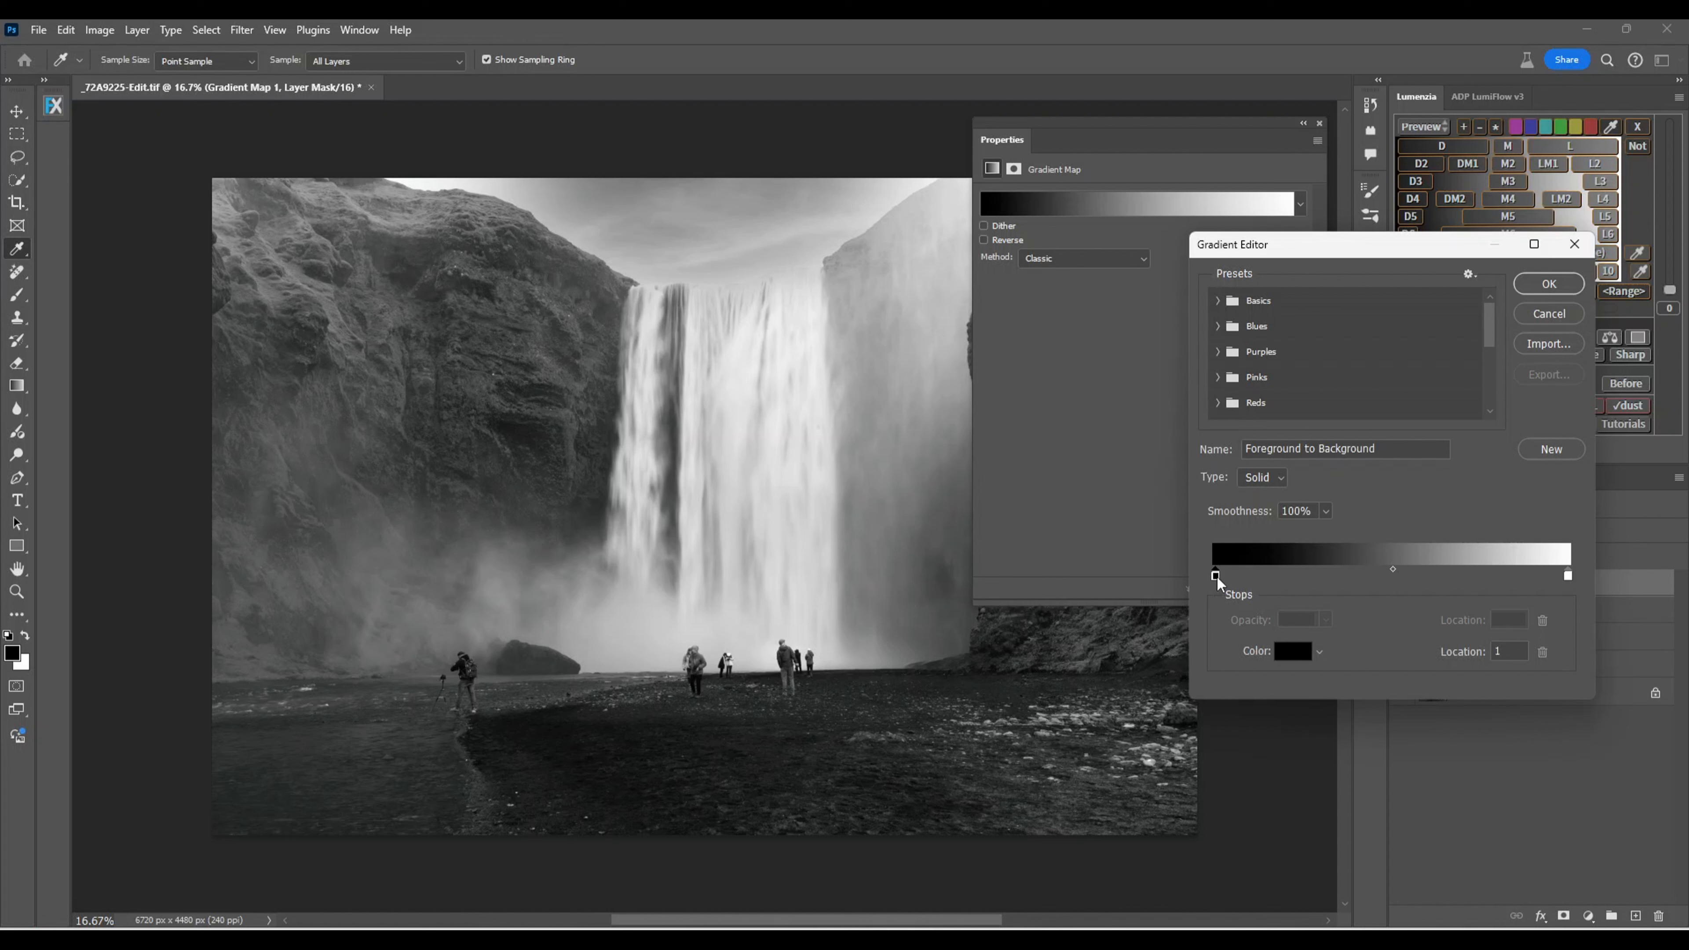
left_click_drag(1217, 575, 1232, 577)
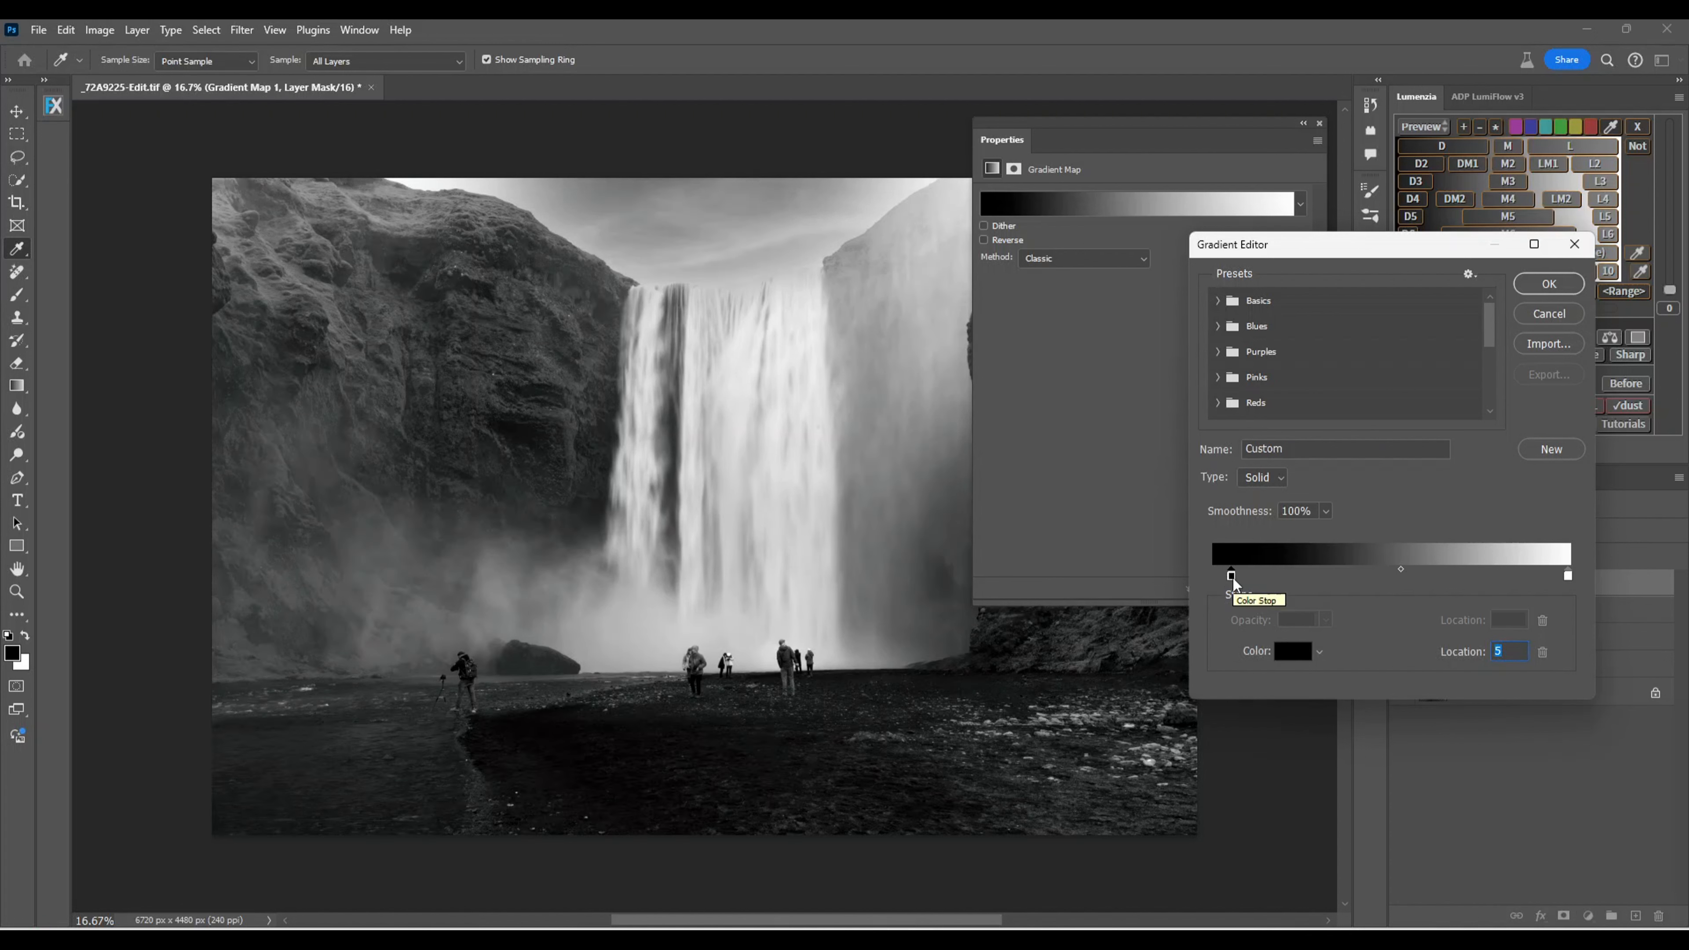
left_click(1229, 578)
left_click_drag(1228, 578, 1222, 579)
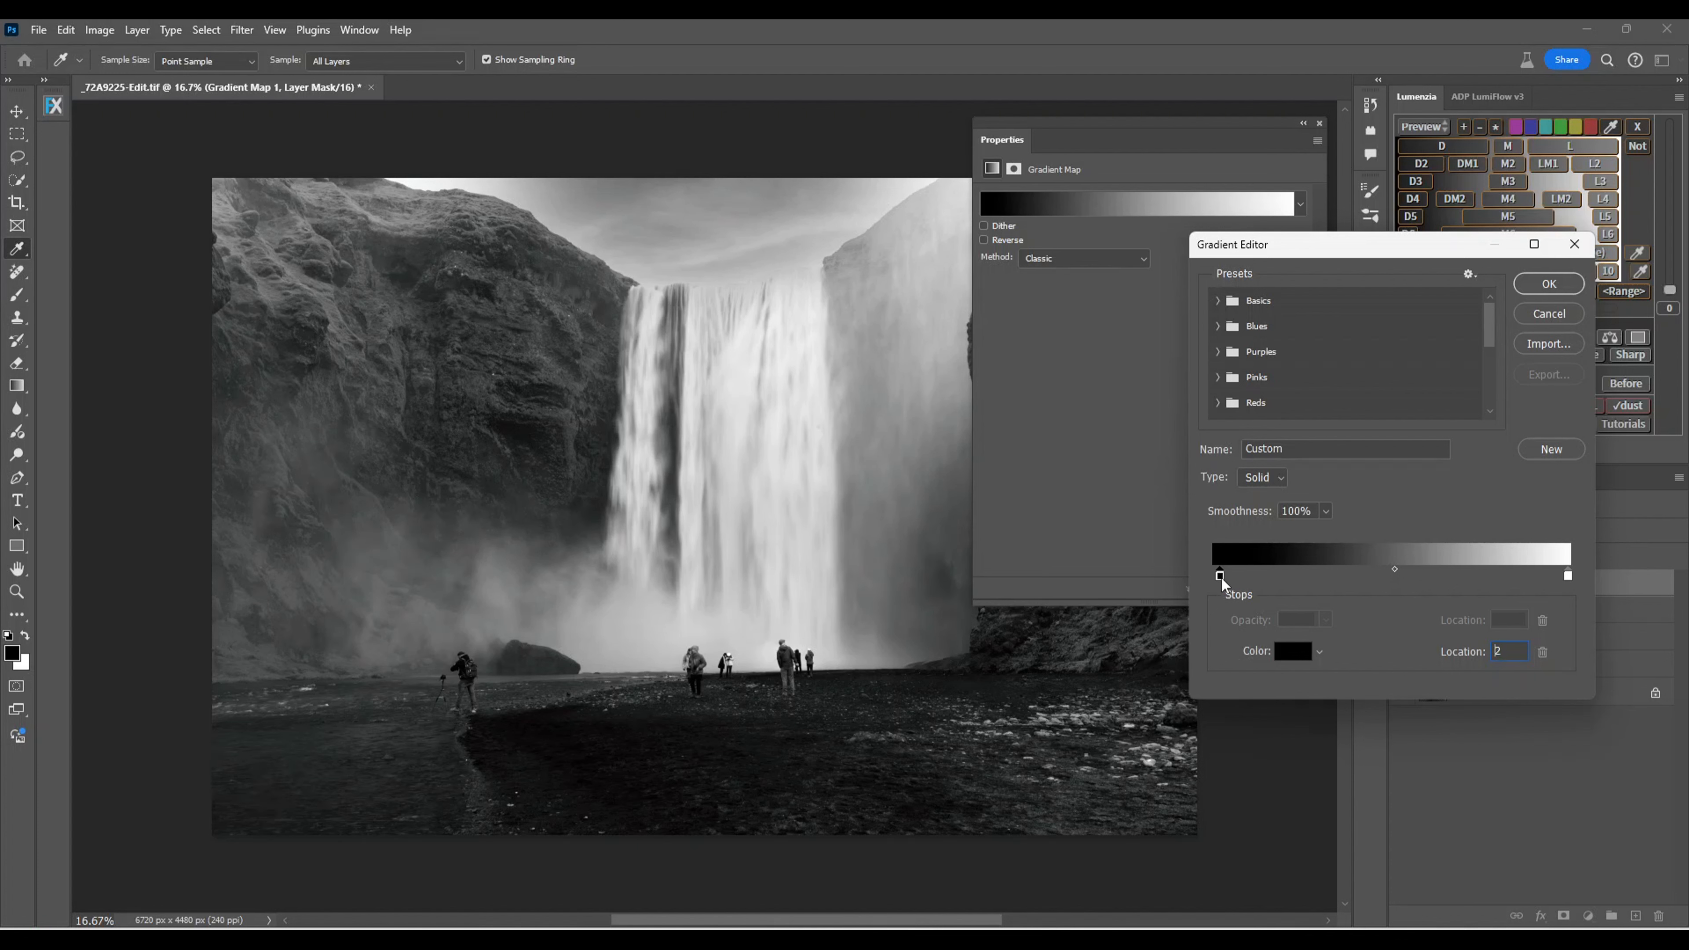
left_click(1221, 576)
left_click(1567, 577)
mouse_move(1567, 577)
left_mouse_down()
mouse_move(1551, 577)
mouse_move(1570, 575)
left_mouse_up()
left_click(1553, 287)
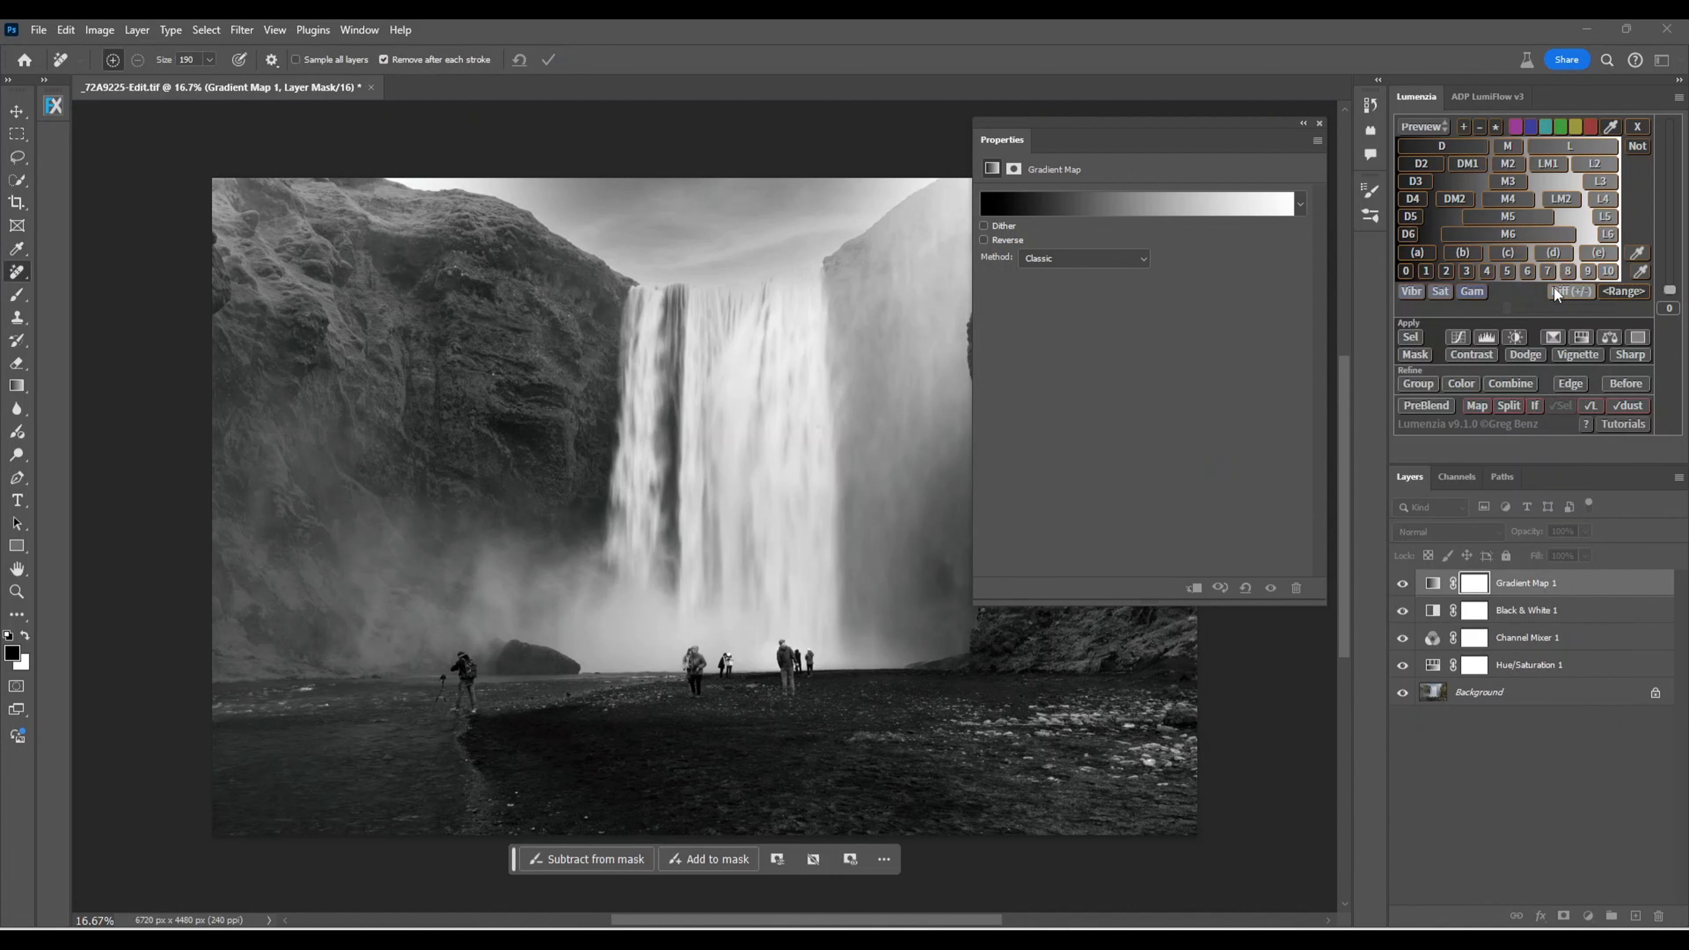
left_click(1318, 122)
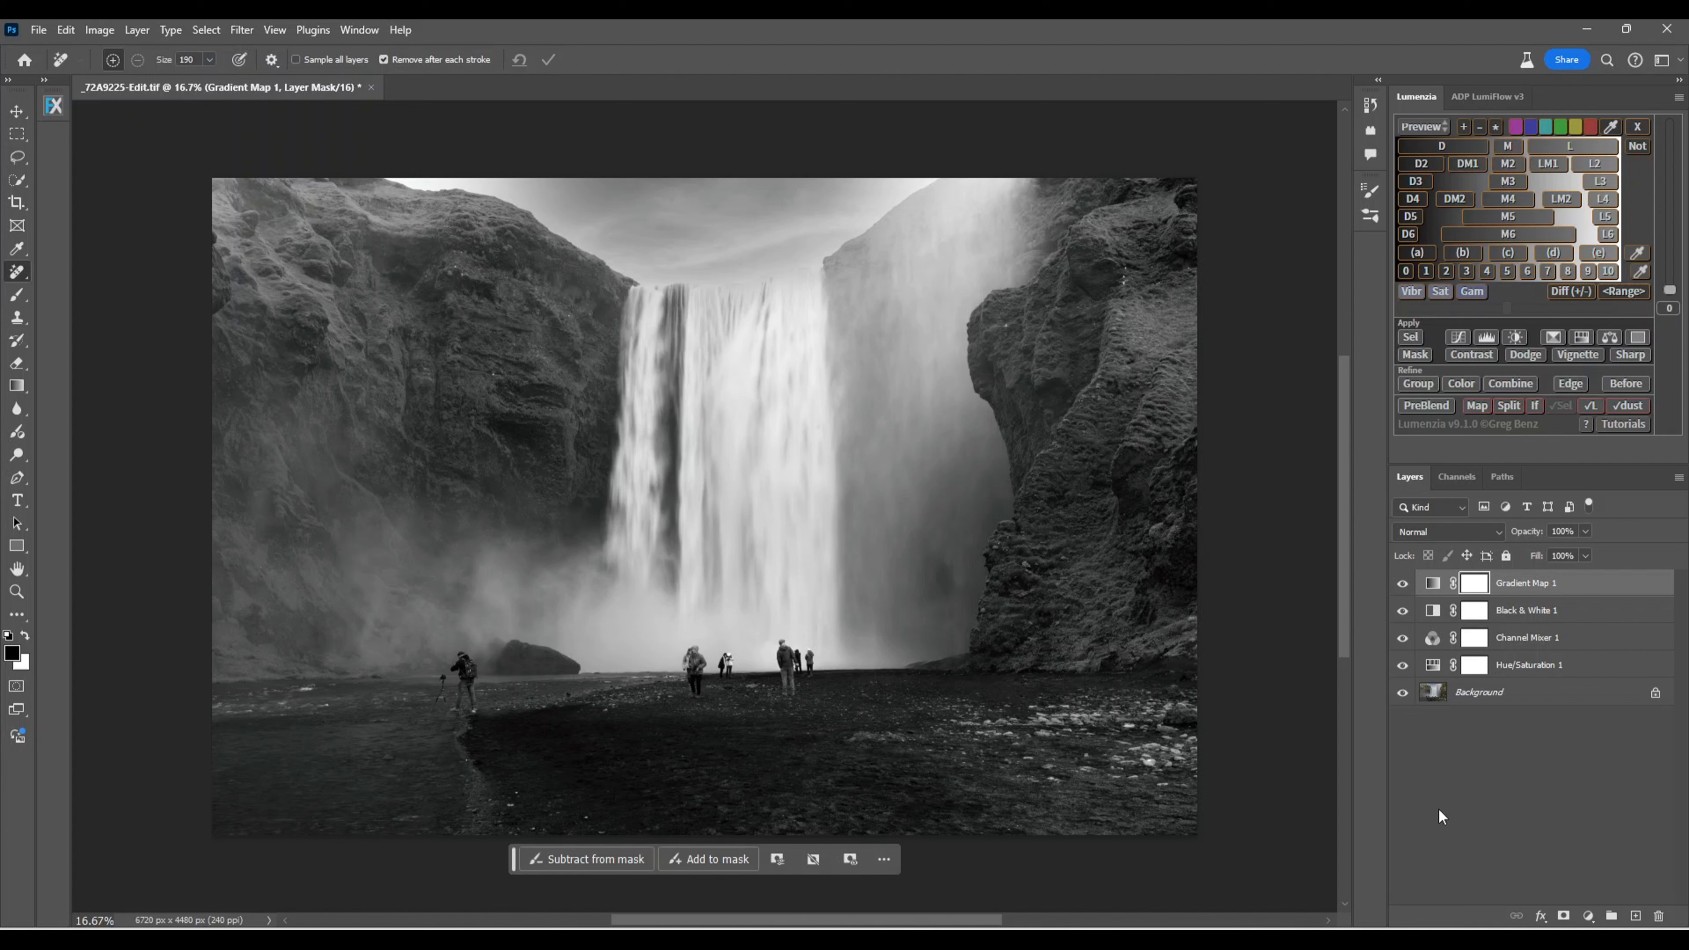
Flatten the image and quit the program, saving the changes to the document.
left_click(1676, 480)
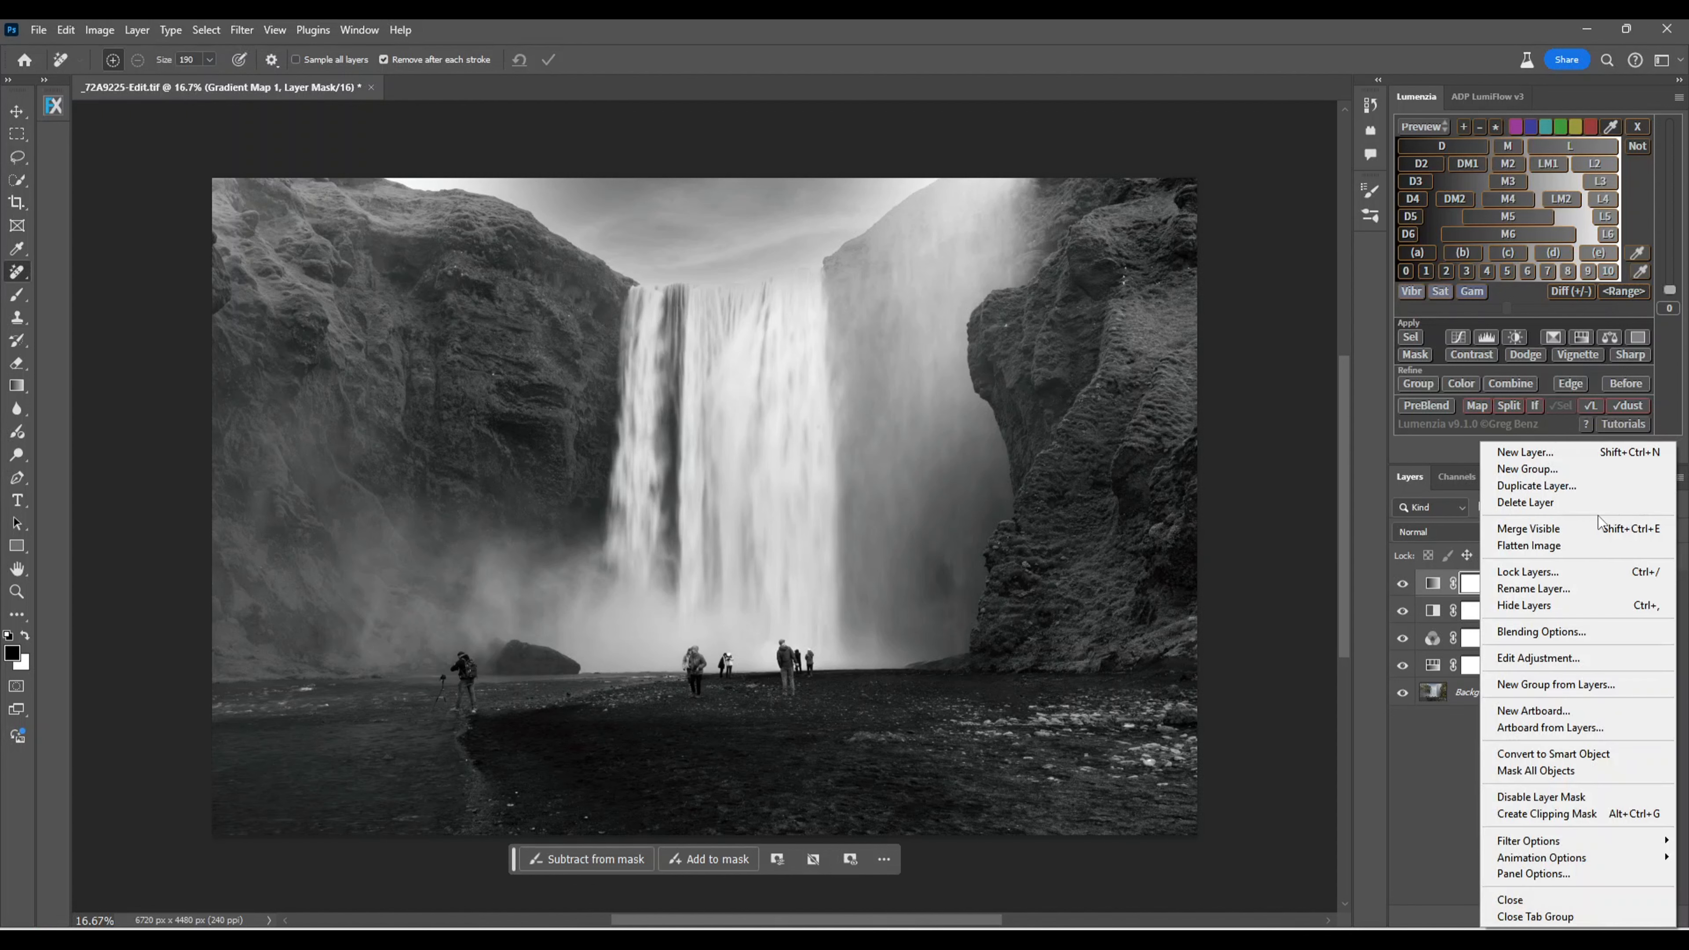
left_click(1554, 545)
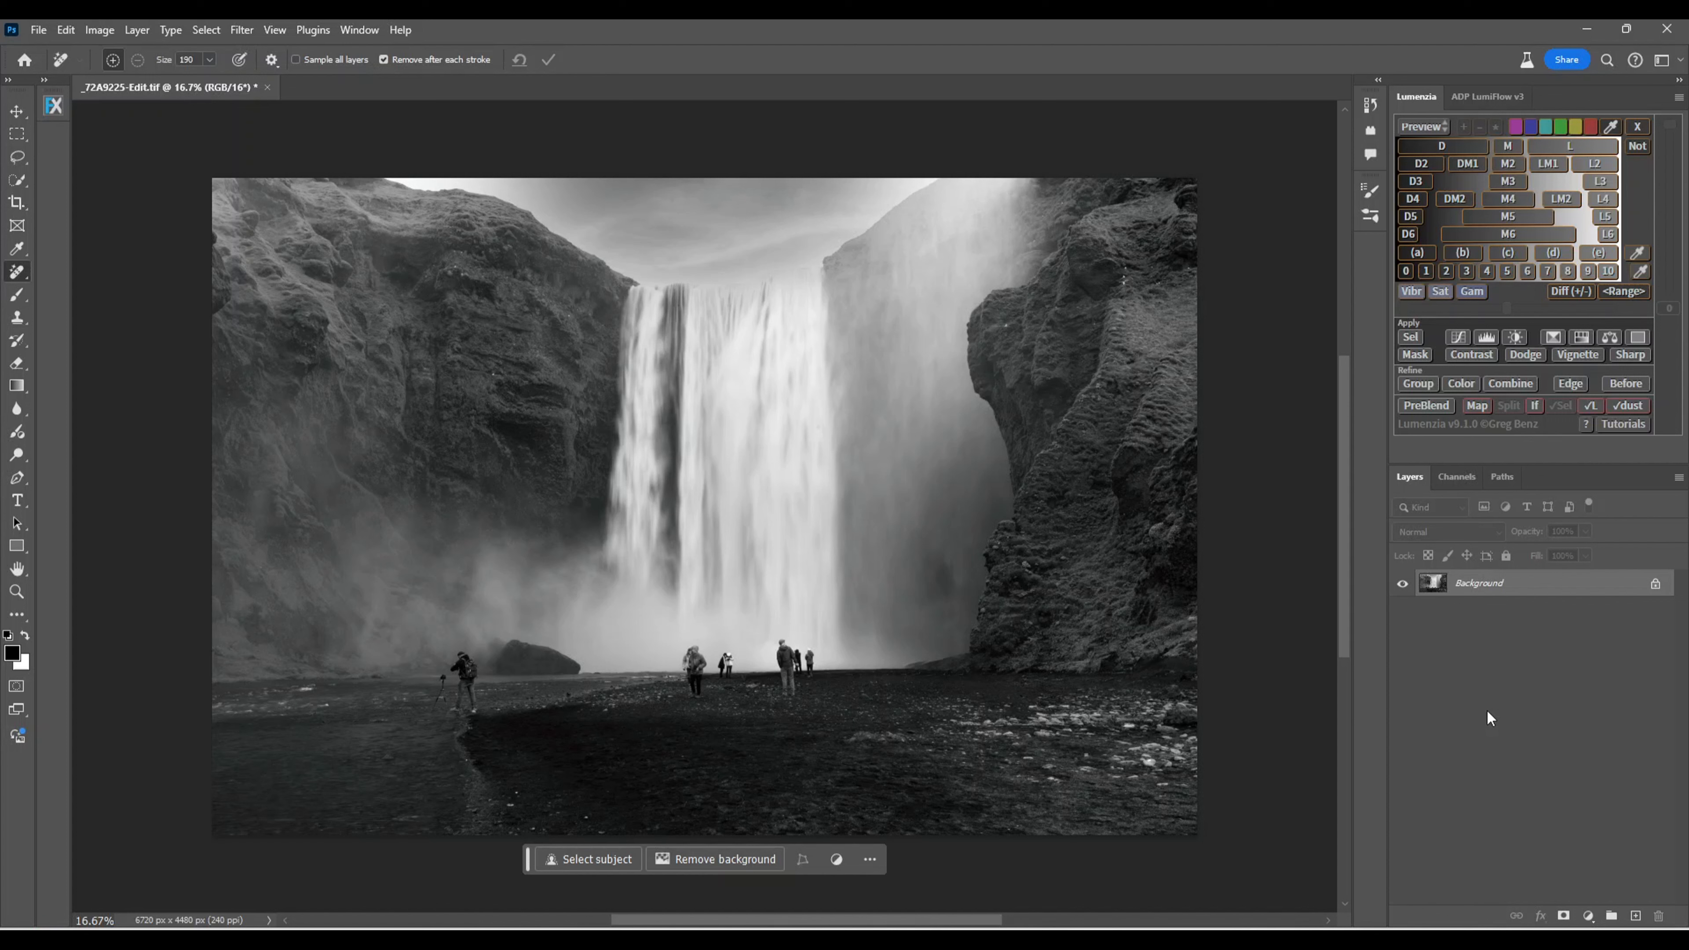
left_click(1668, 32)
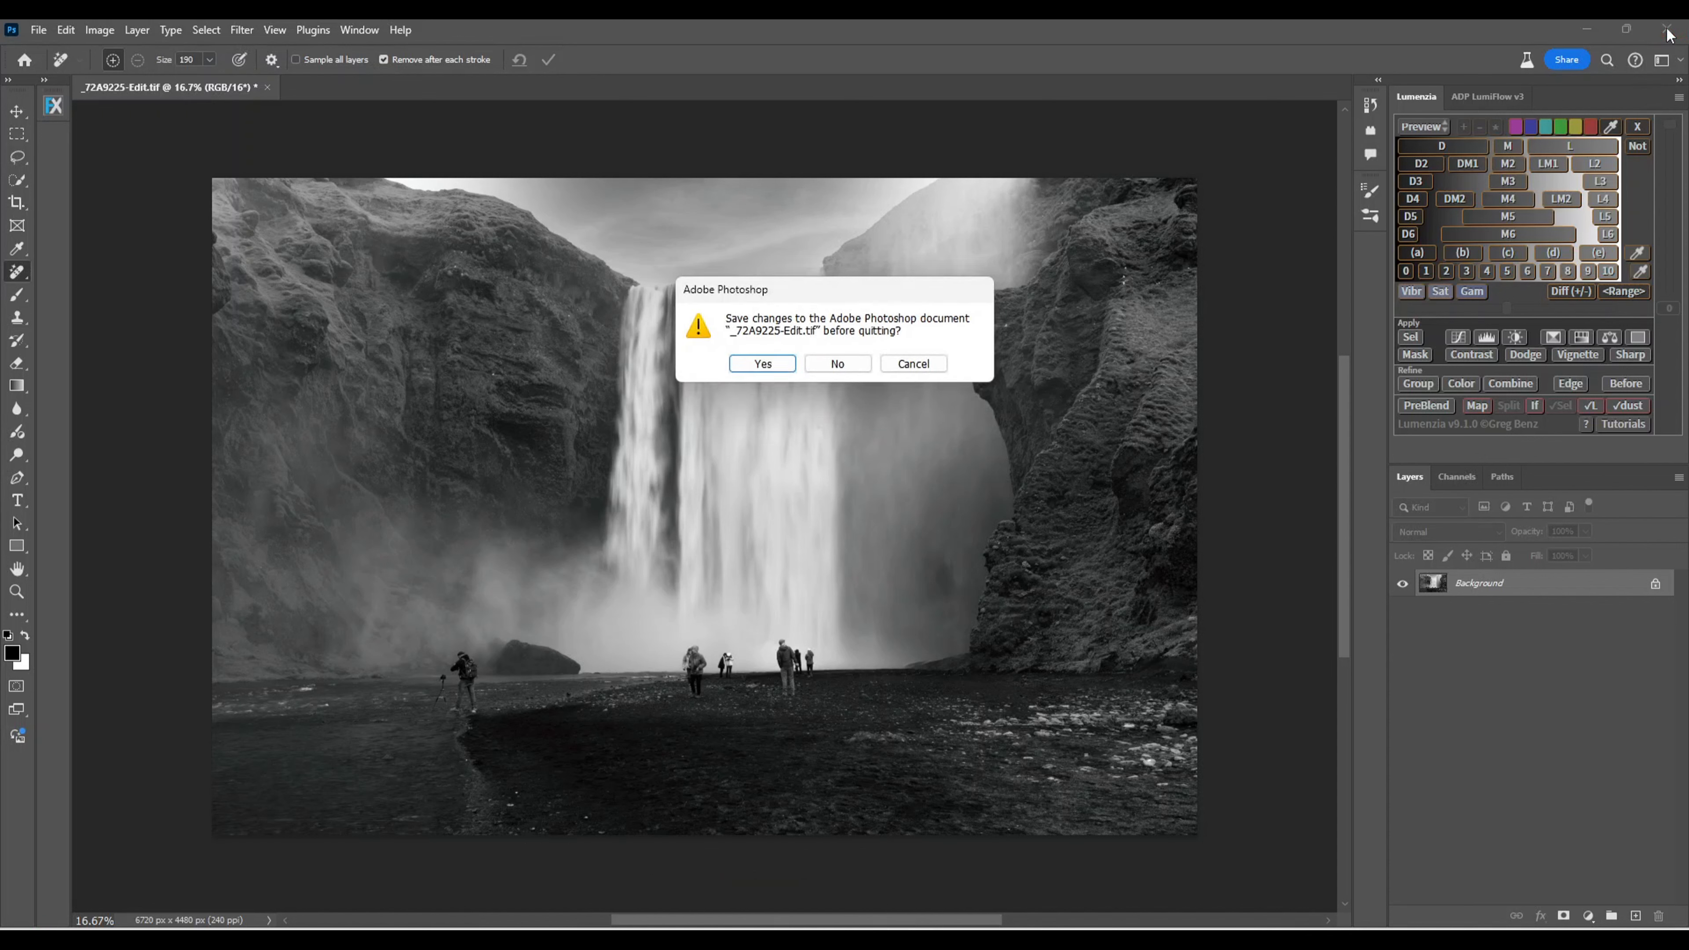
left_click(775, 365)
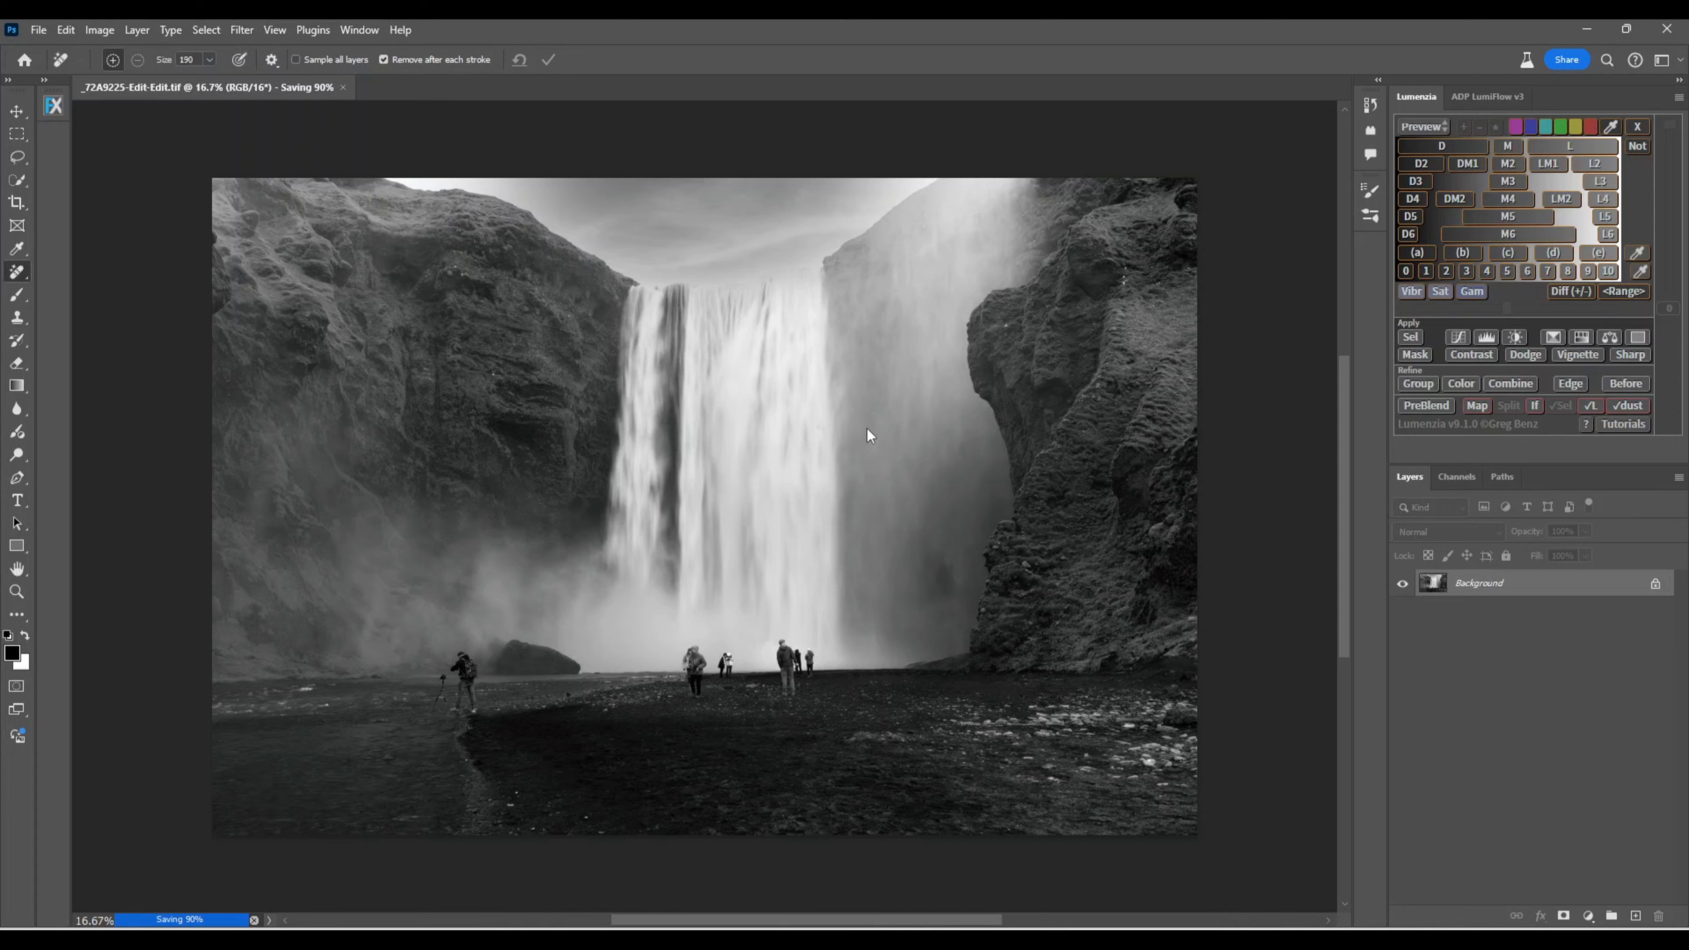
Switch to Lightroom Classic and set the photo's Highlights to -70, Shadows to +26, Whites to +33 and Blacks to +5.
key("alt+Tab")
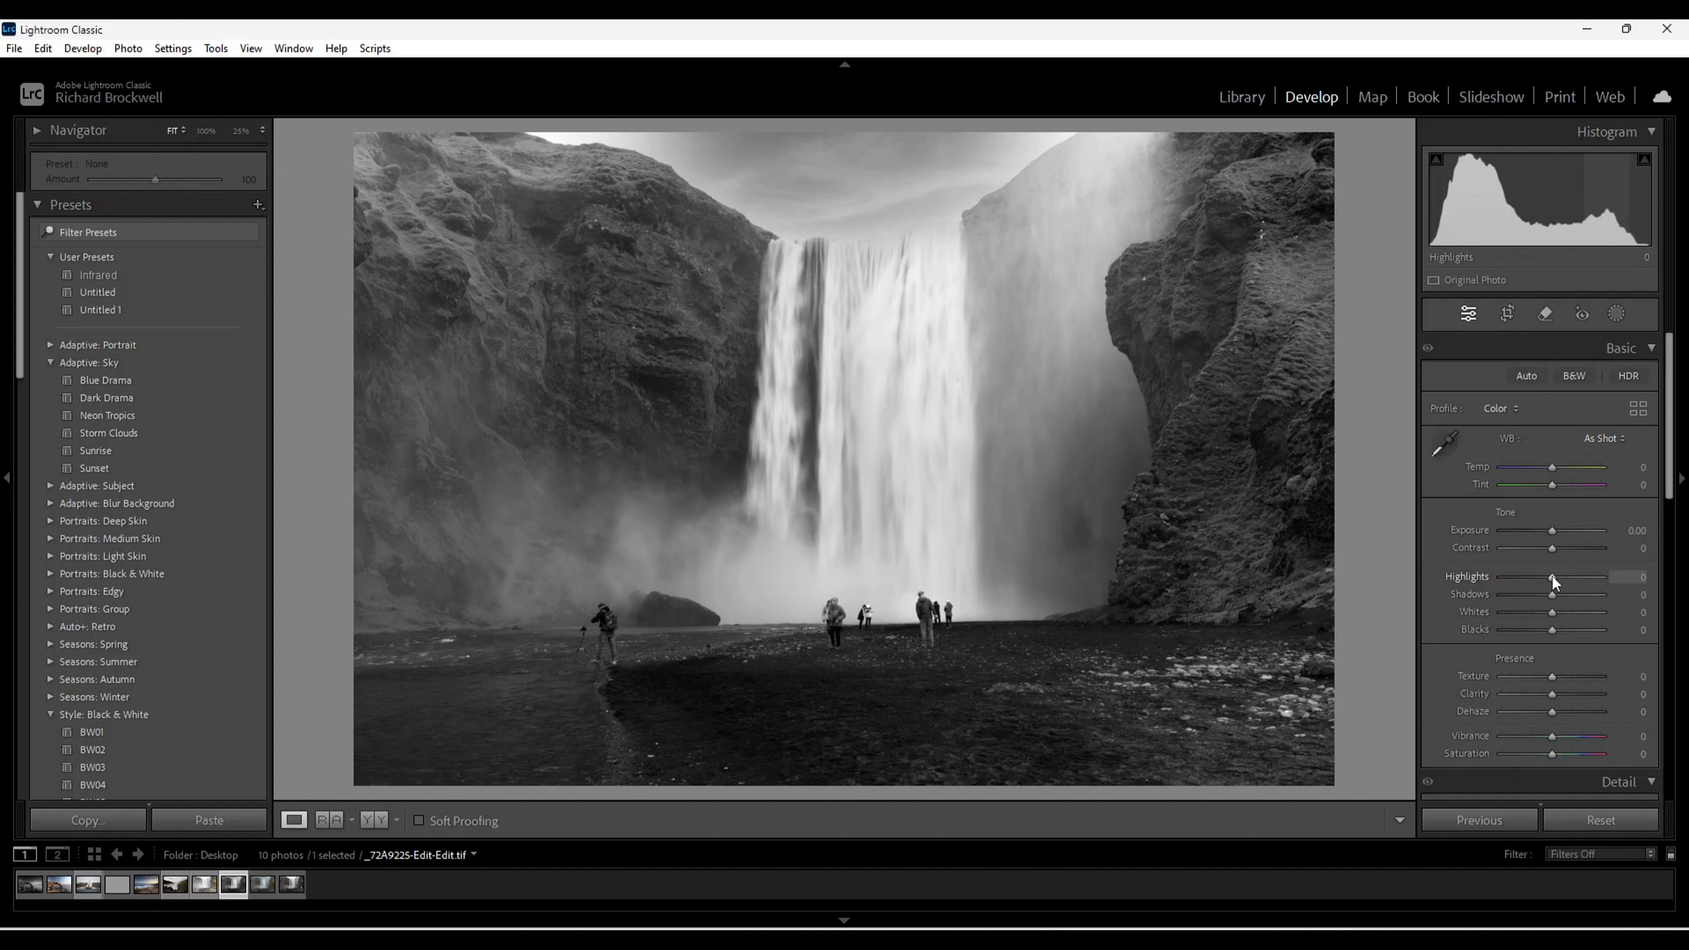
left_click_drag(1550, 574, 1516, 585)
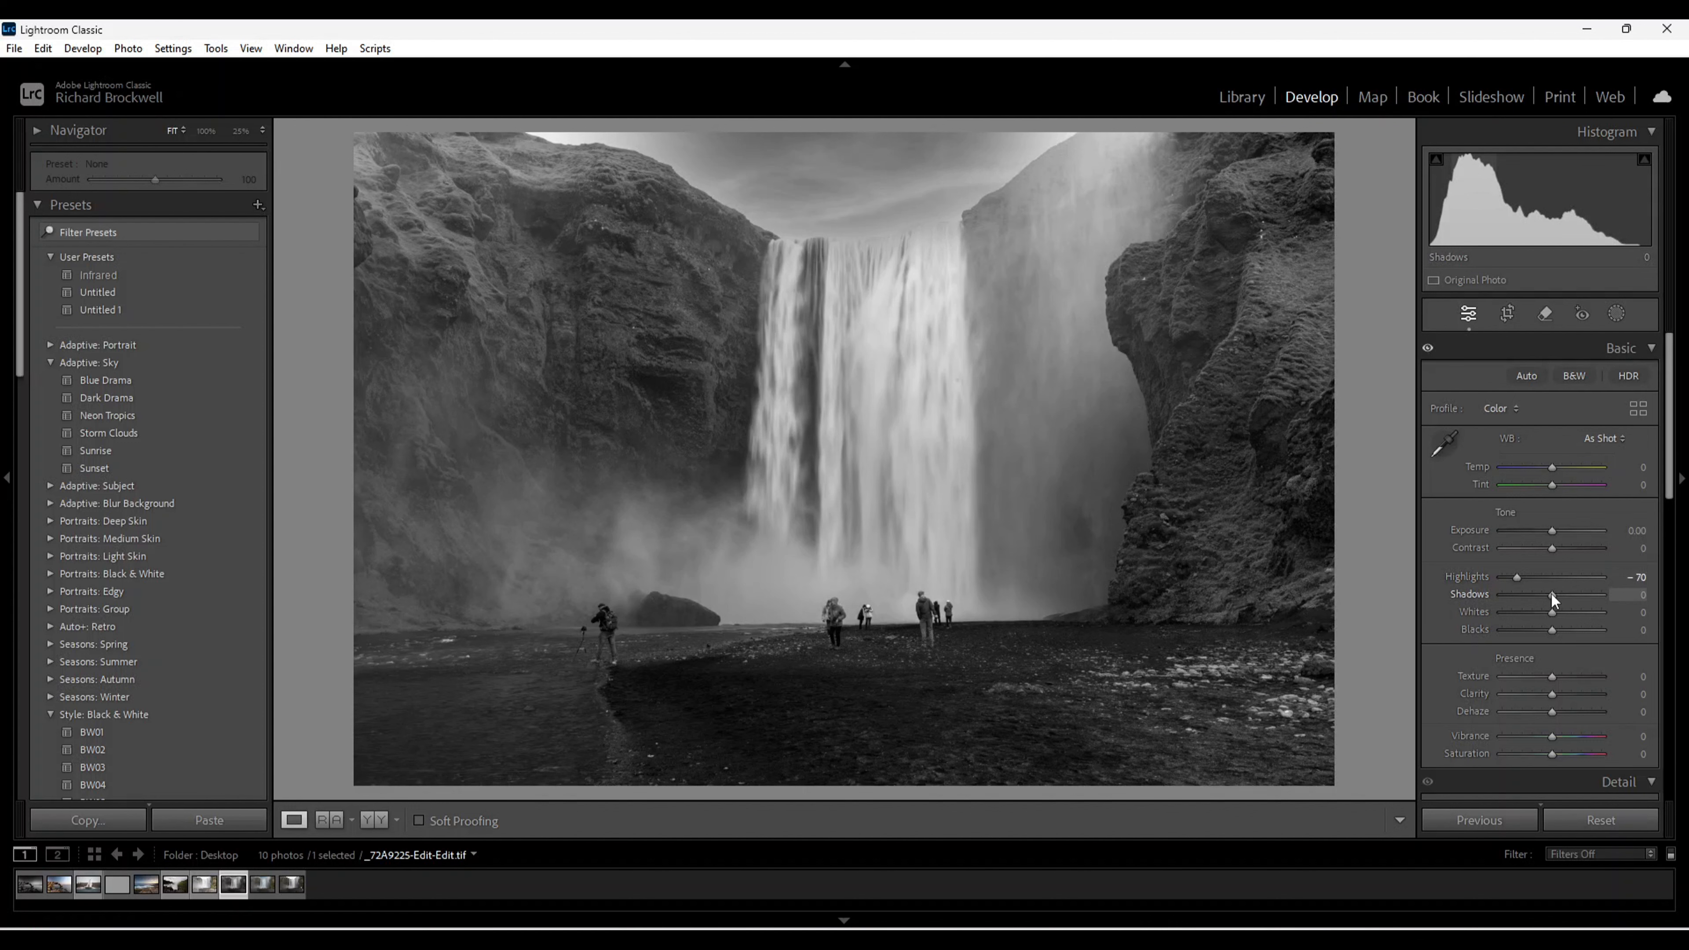
left_click_drag(1553, 594, 1566, 597)
left_click(1554, 618, "alt")
mouse_move(1554, 617)
left_mouse_down()
mouse_move(1584, 614)
mouse_move(1568, 615)
left_mouse_up()
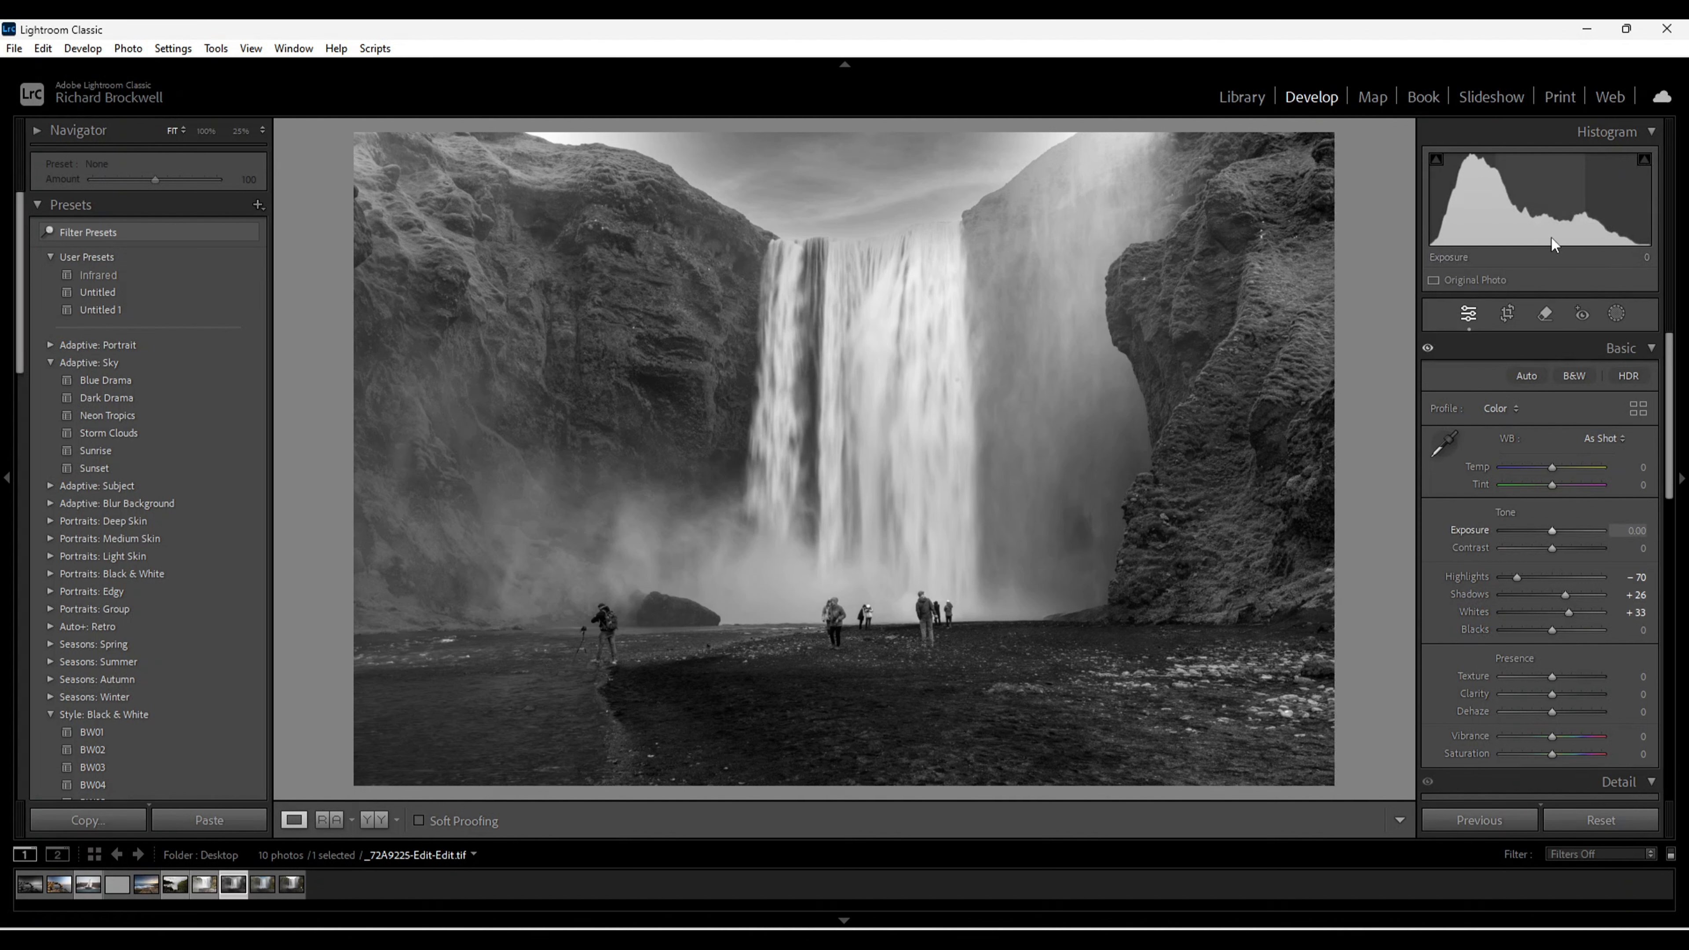
left_click(1552, 631, "alt")
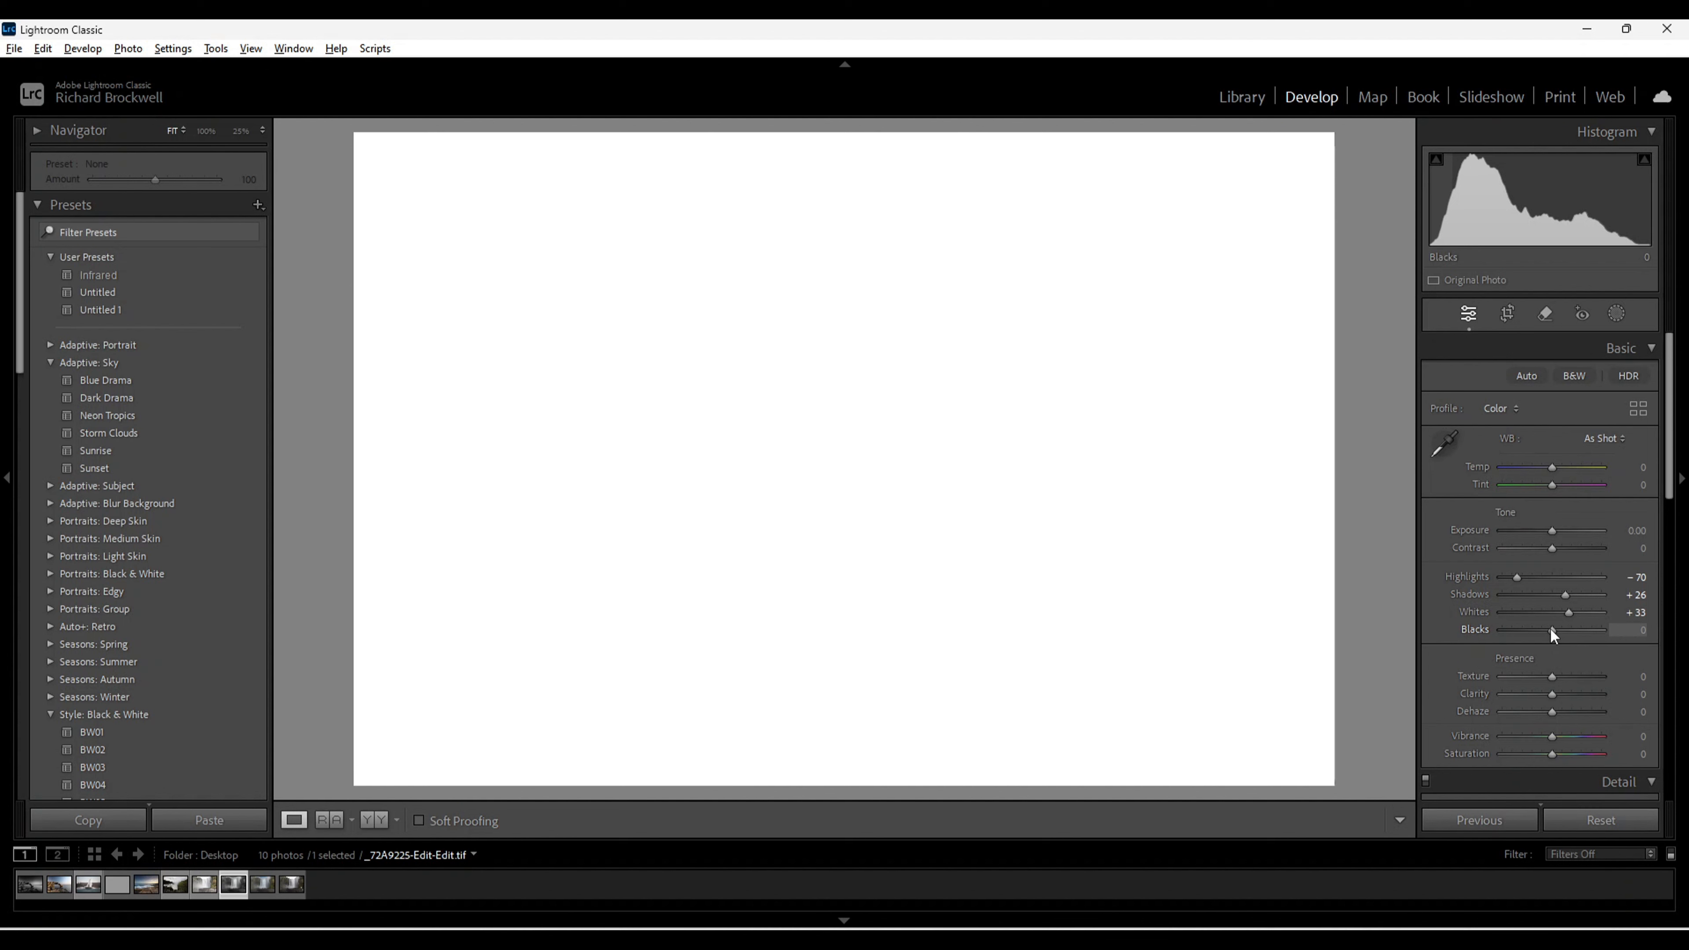
left_click_drag(1552, 629, 1554, 630)
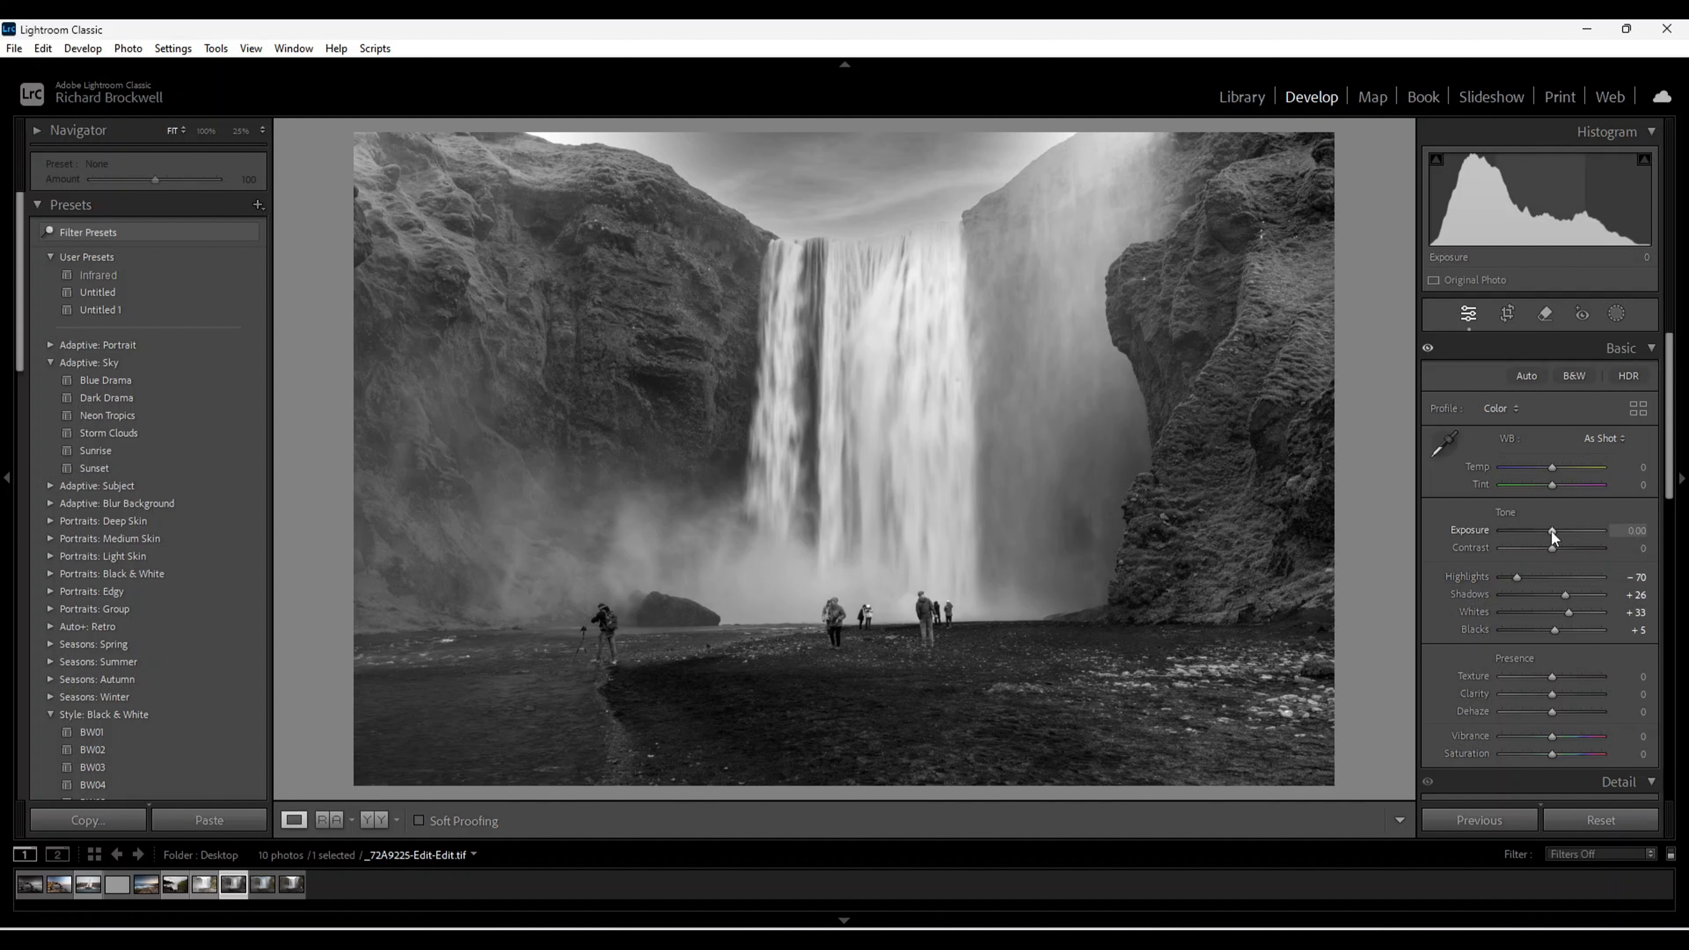
Set the photo's Exposure to -0.44, Contrast to +12, Texture to +19 and Clarity to +7.
left_click_drag(1552, 531, 1548, 531)
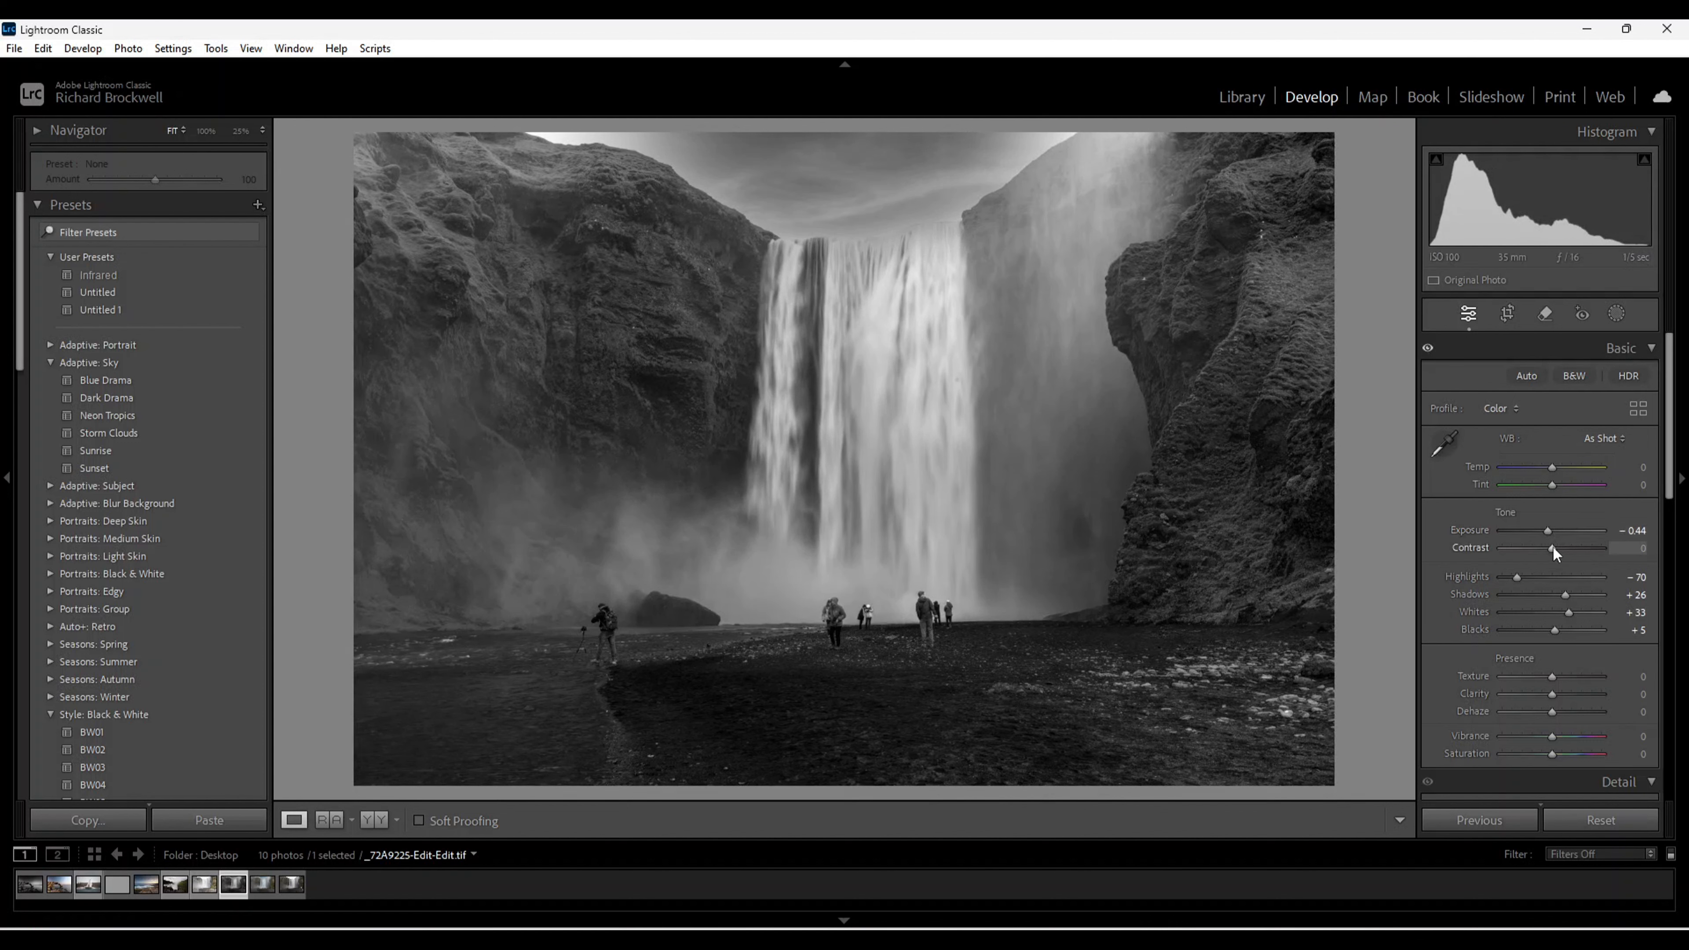
left_click_drag(1556, 548, 1559, 548)
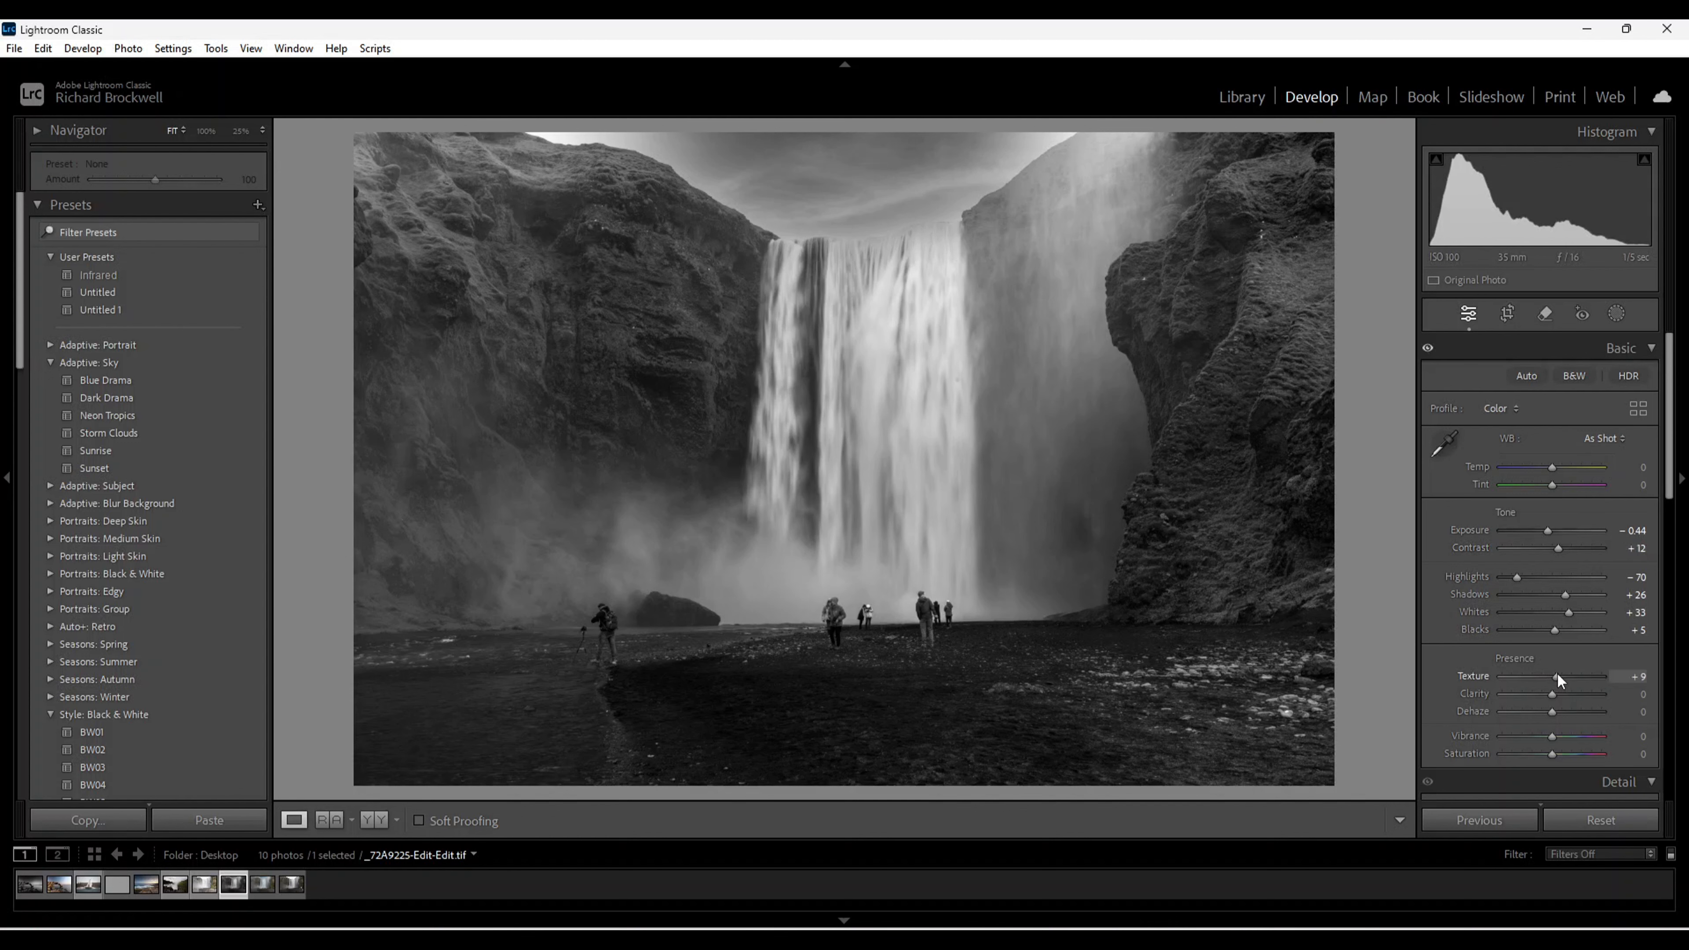
left_click_drag(1557, 673, 1562, 676)
left_click_drag(1553, 693, 1556, 693)
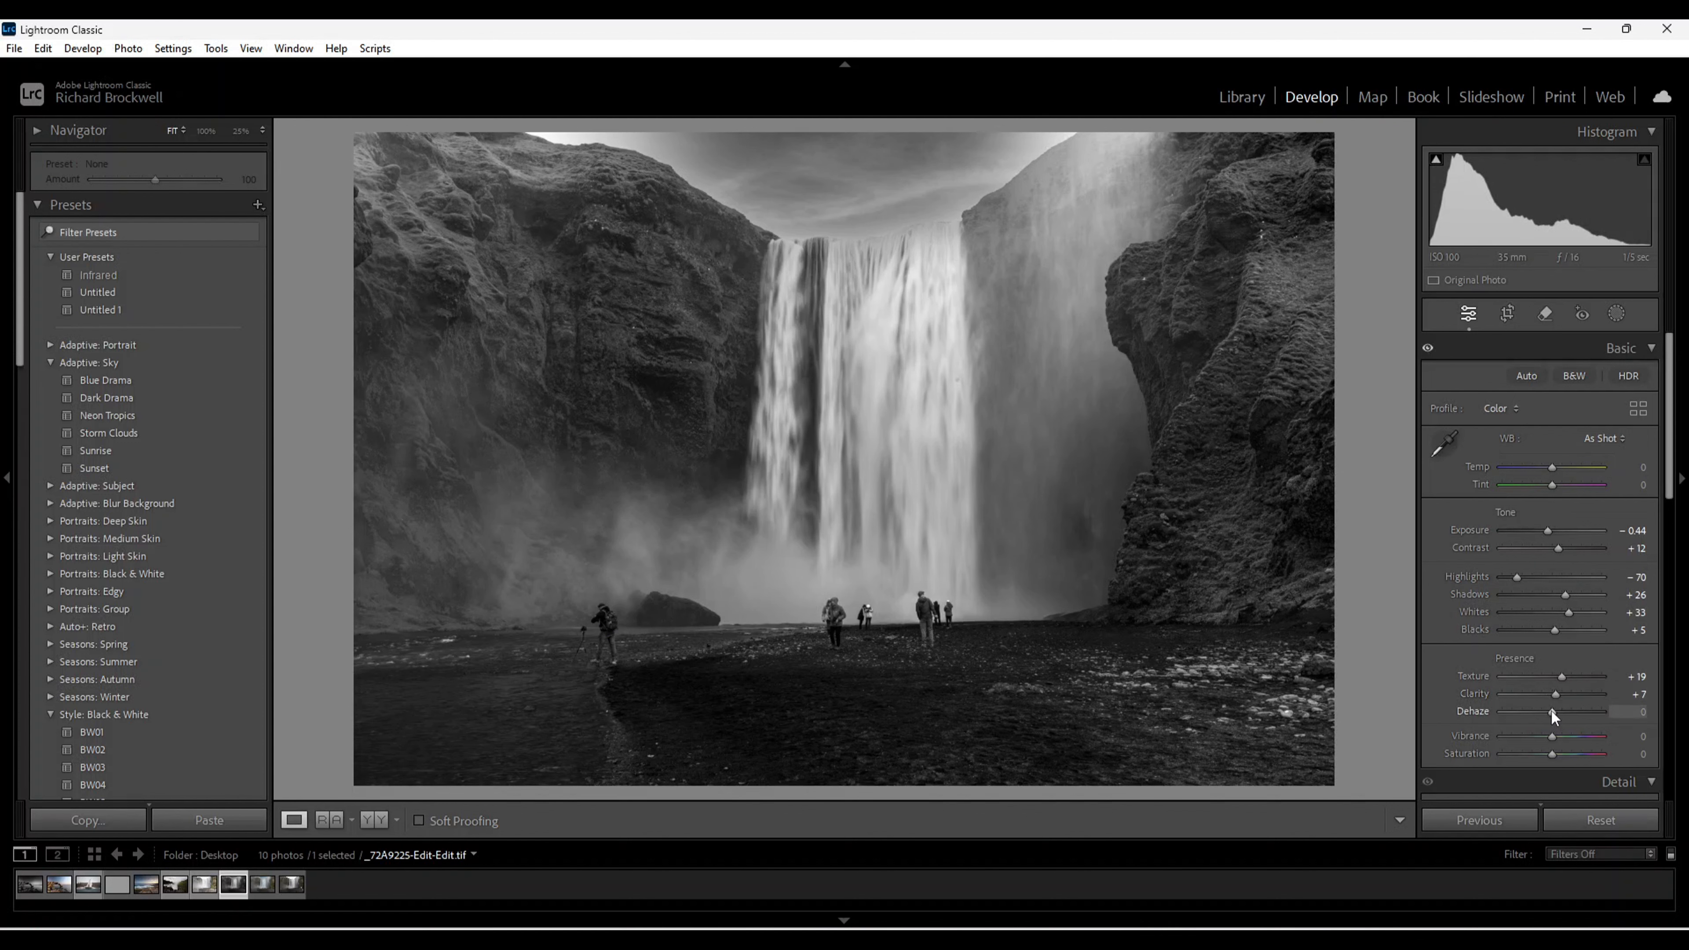
Set the photo's Dehaze to +9 and its Sharpening Amount to 51.
left_click_drag(1554, 712, 1556, 713)
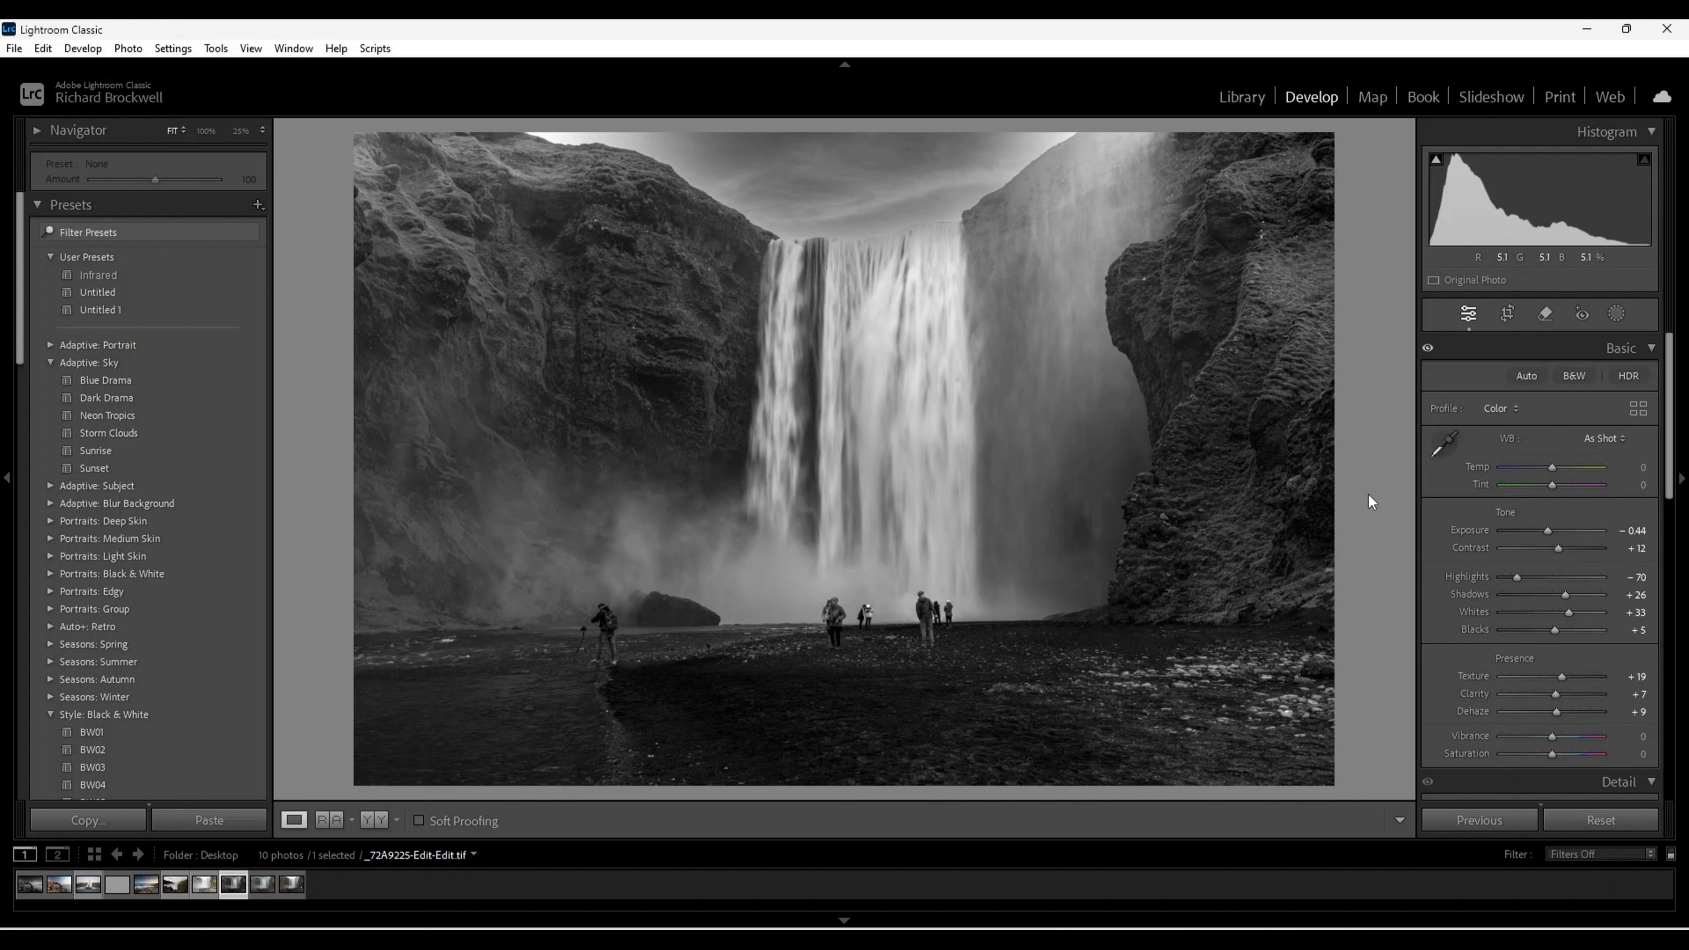
scroll(1529, 611, "down", 2)
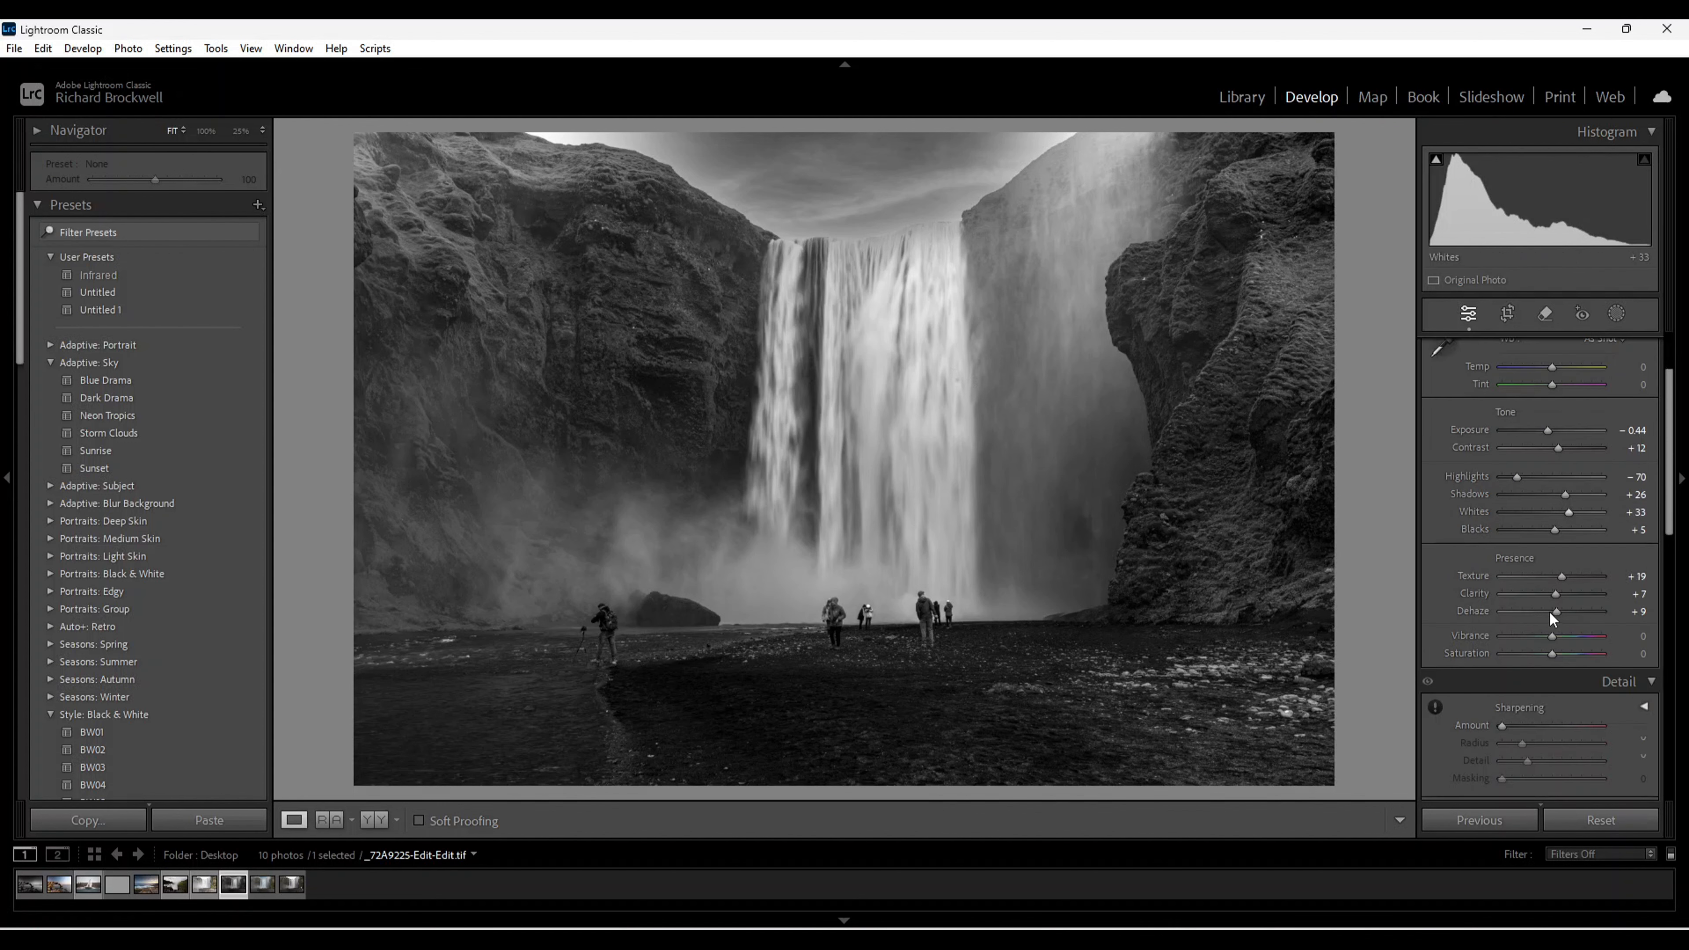
scroll(1568, 599, "down", 2)
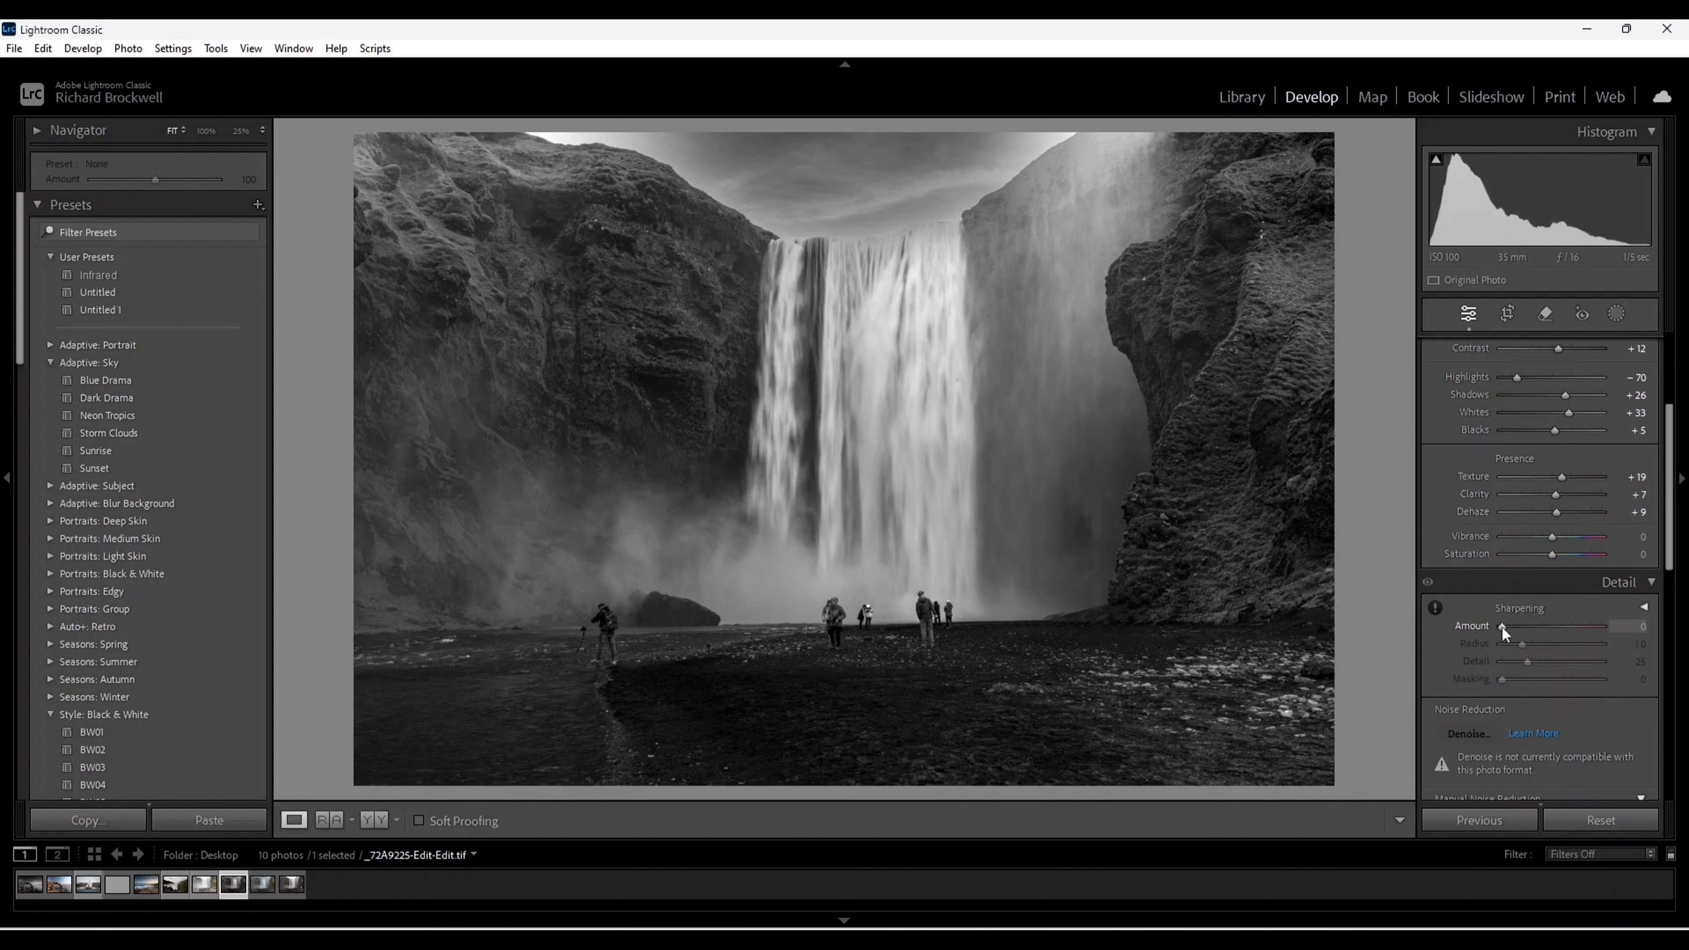
left_click_drag(1504, 628, 1511, 630)
left_click_drag(1538, 651, 1536, 652)
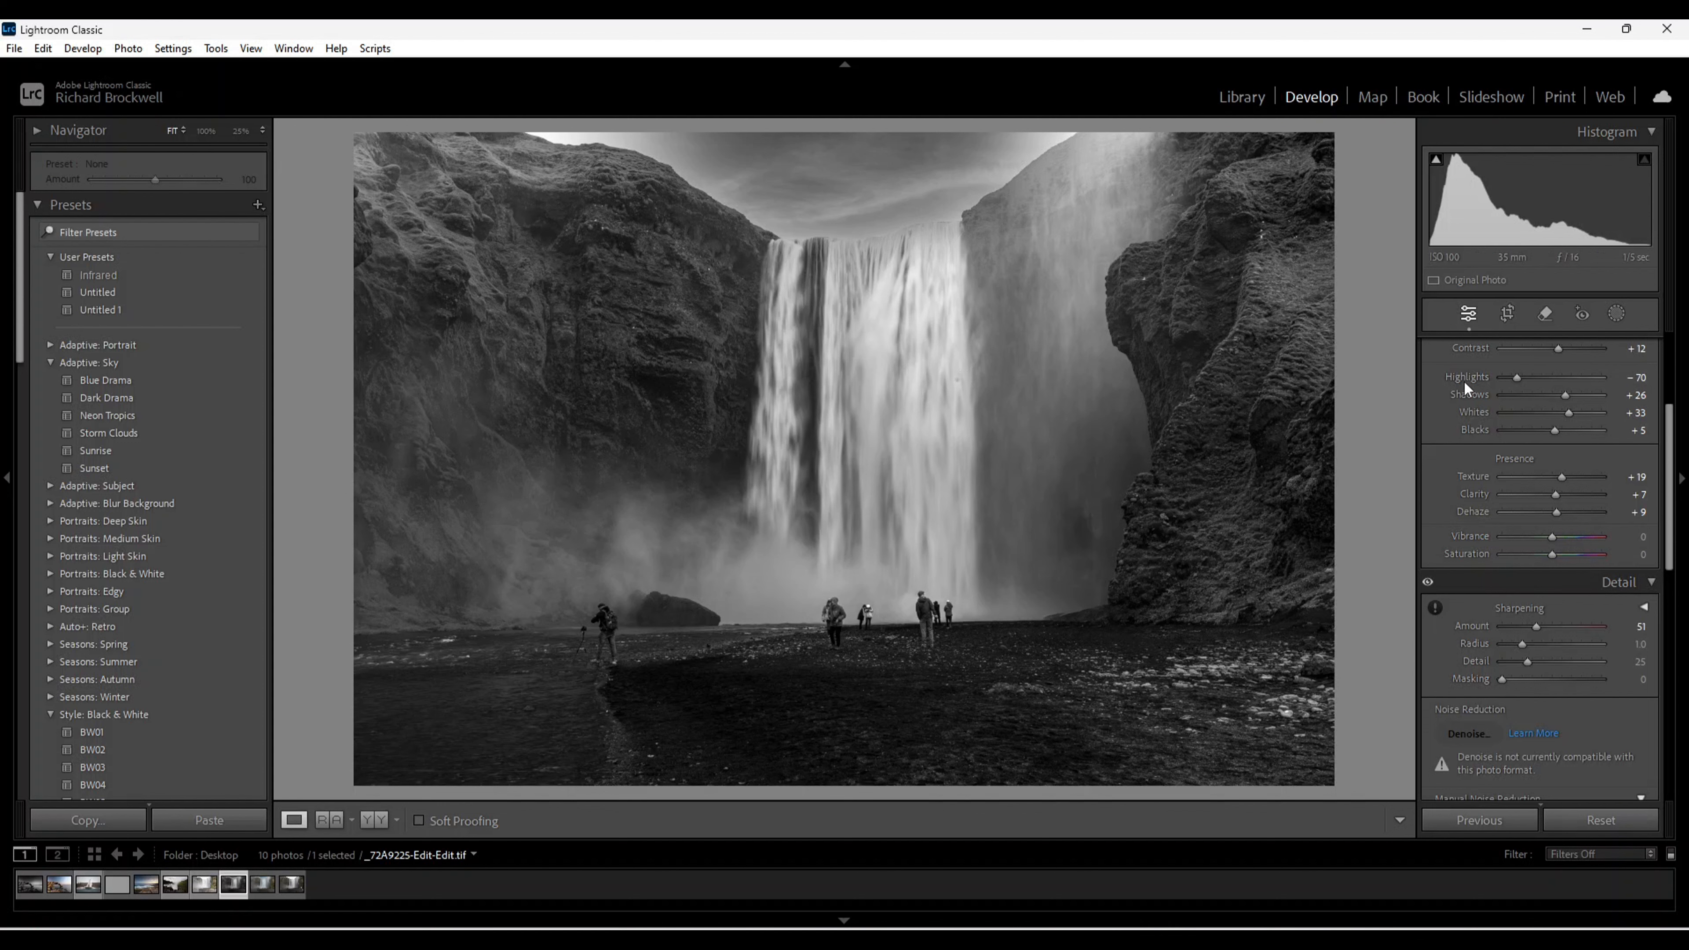
Remove a small spot near the waterfall's right edge using the Remove tool with Generative AI, size 10.
left_click(1545, 314)
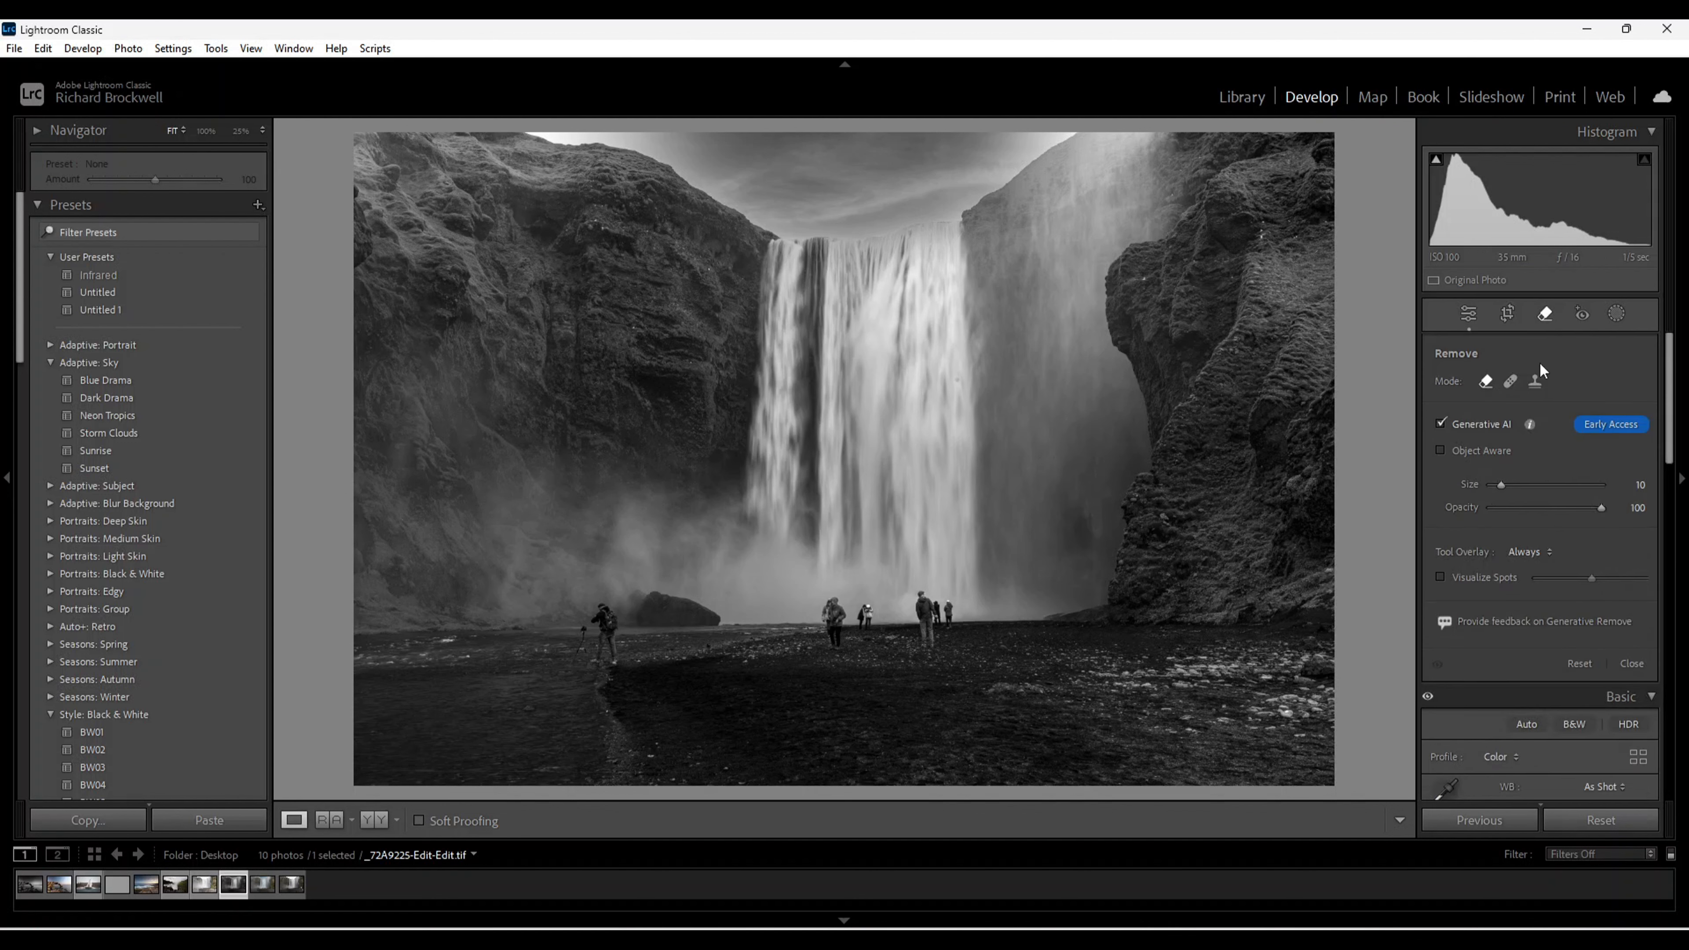
left_click(958, 380)
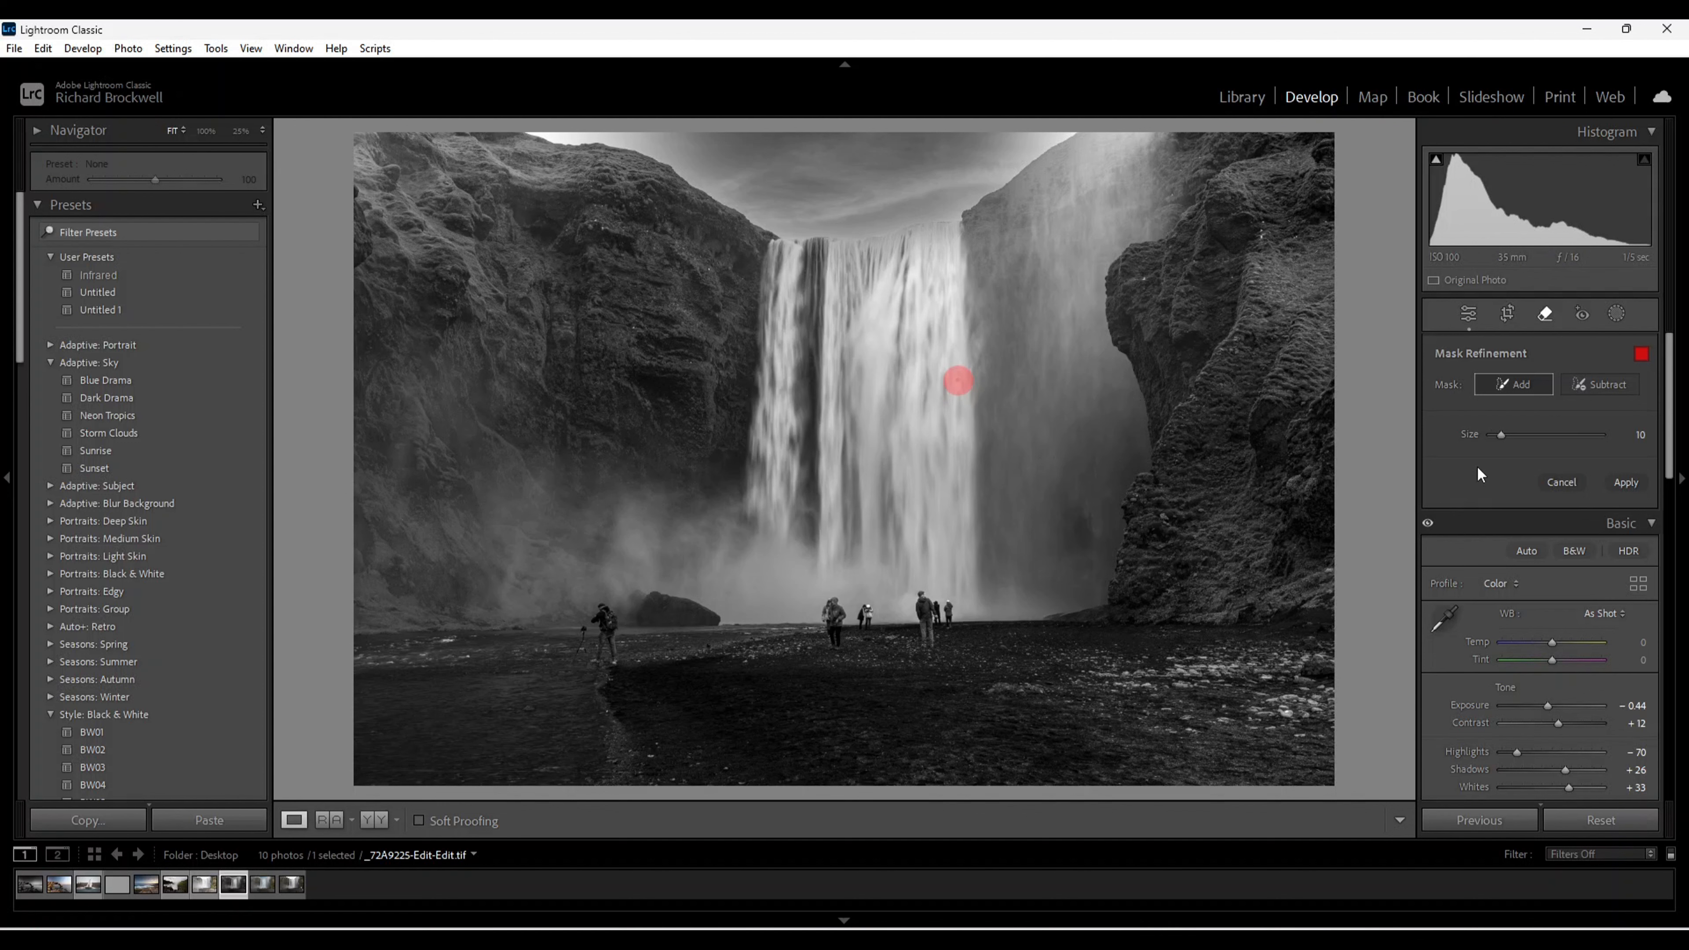
left_click(1619, 484)
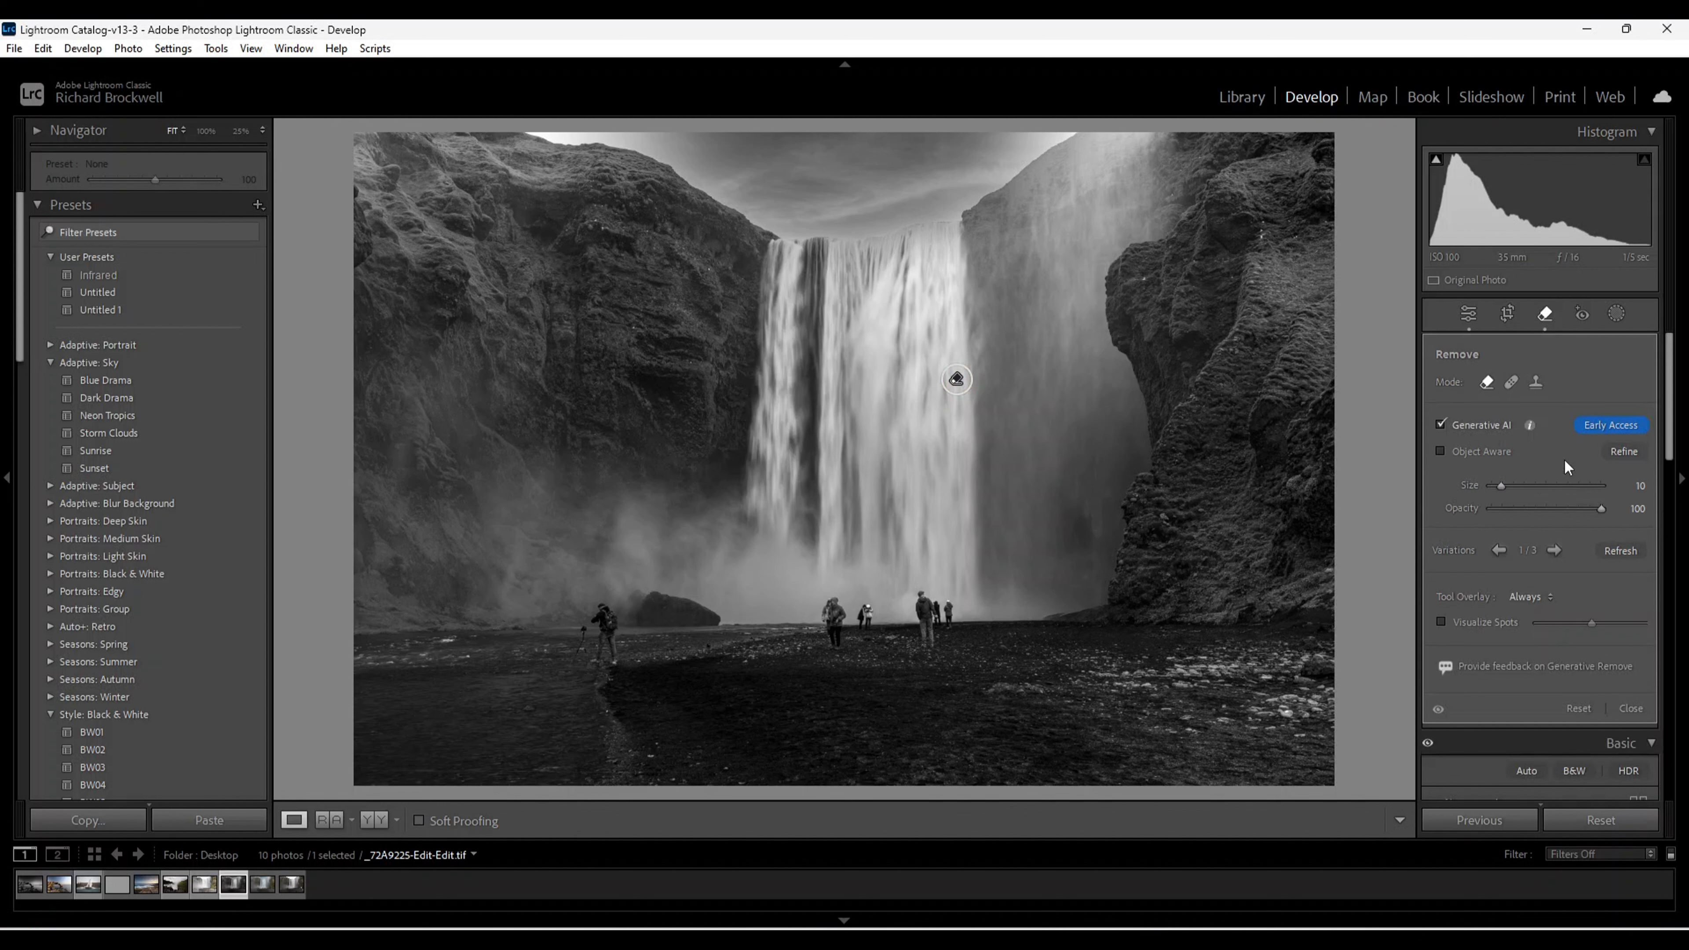
left_click(1468, 317)
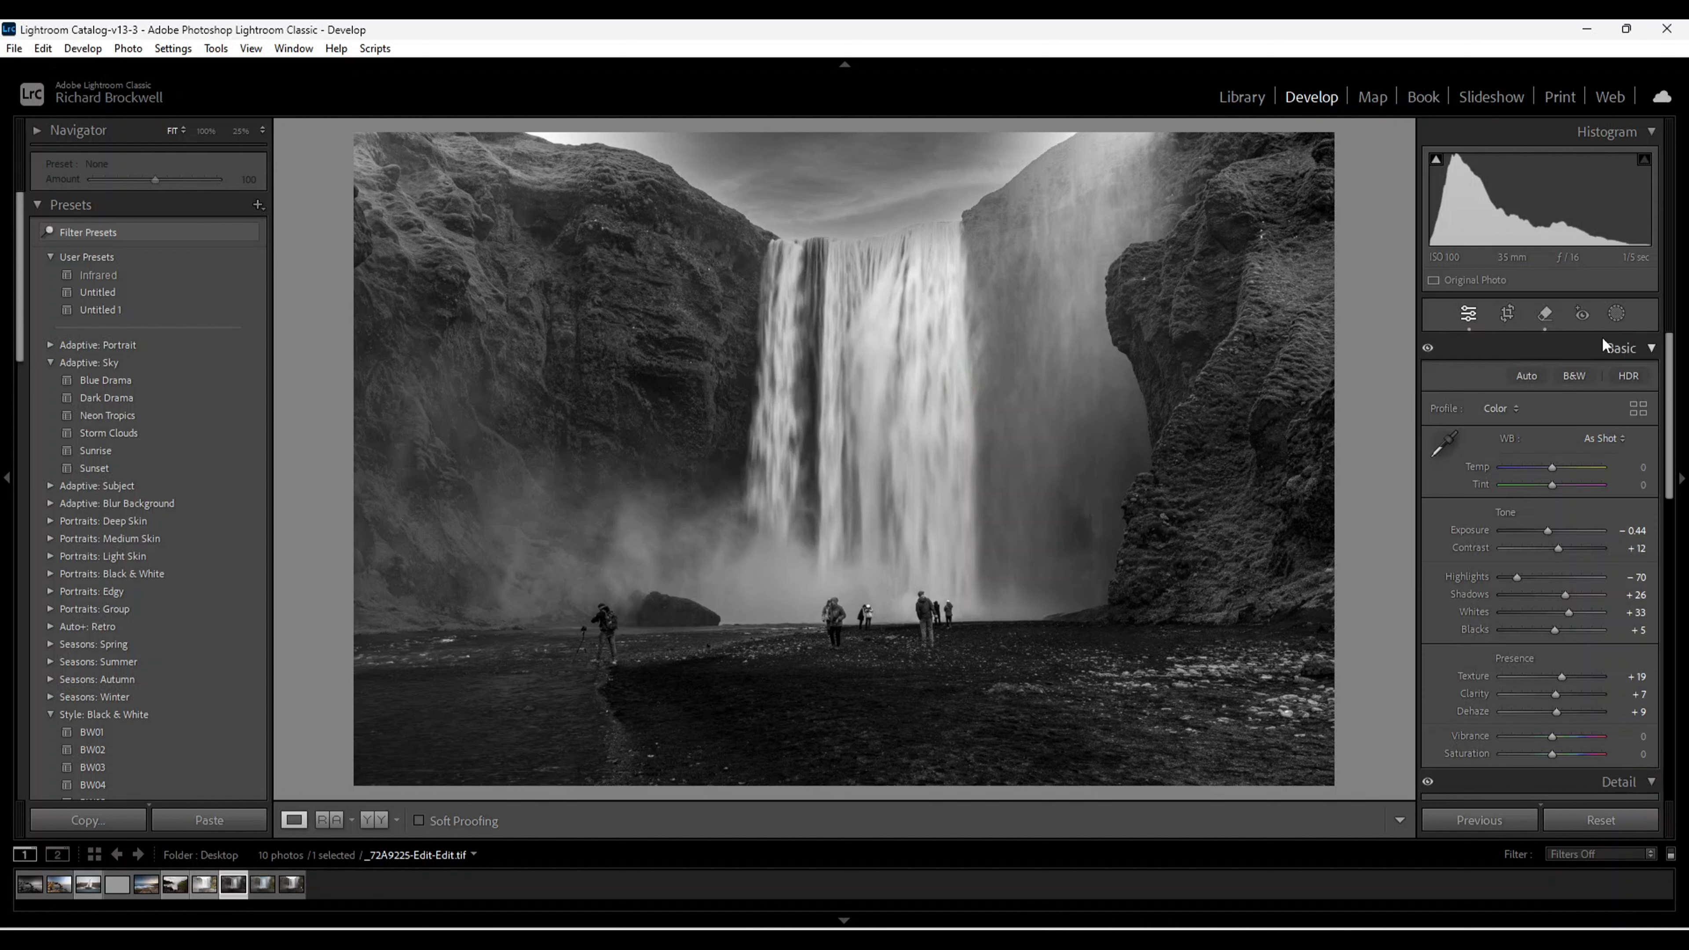
Add a linear gradient mask over the sky, from the photo's top edge down to the waterfall's crest.
left_click(1616, 314)
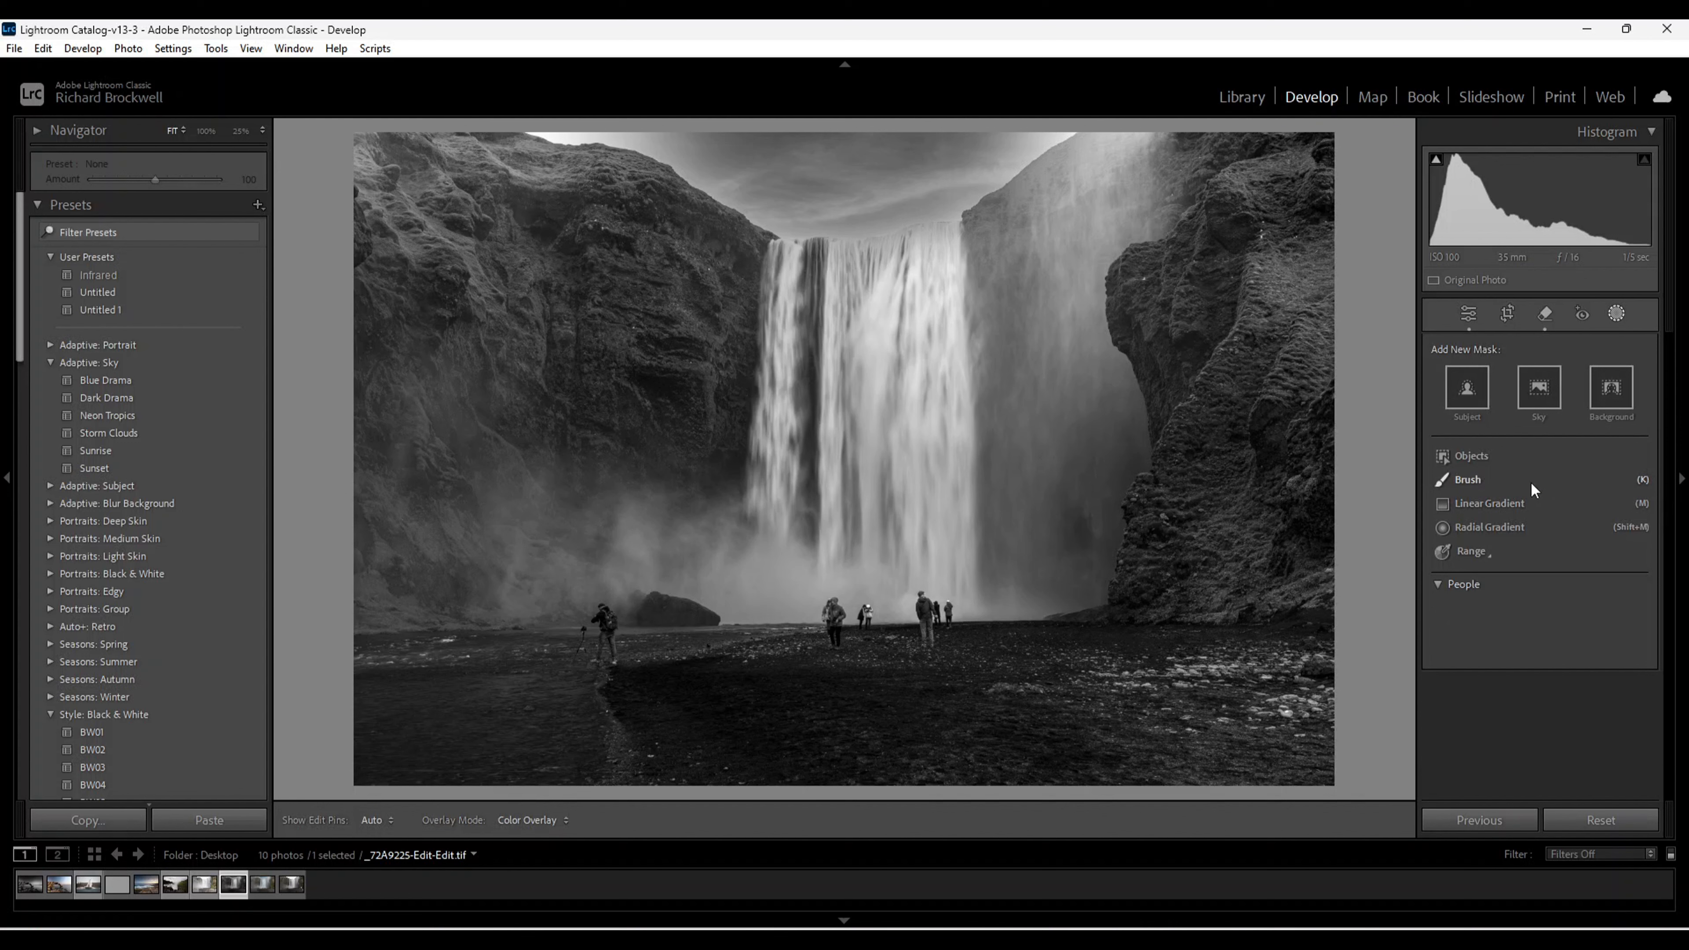
left_click(1477, 503)
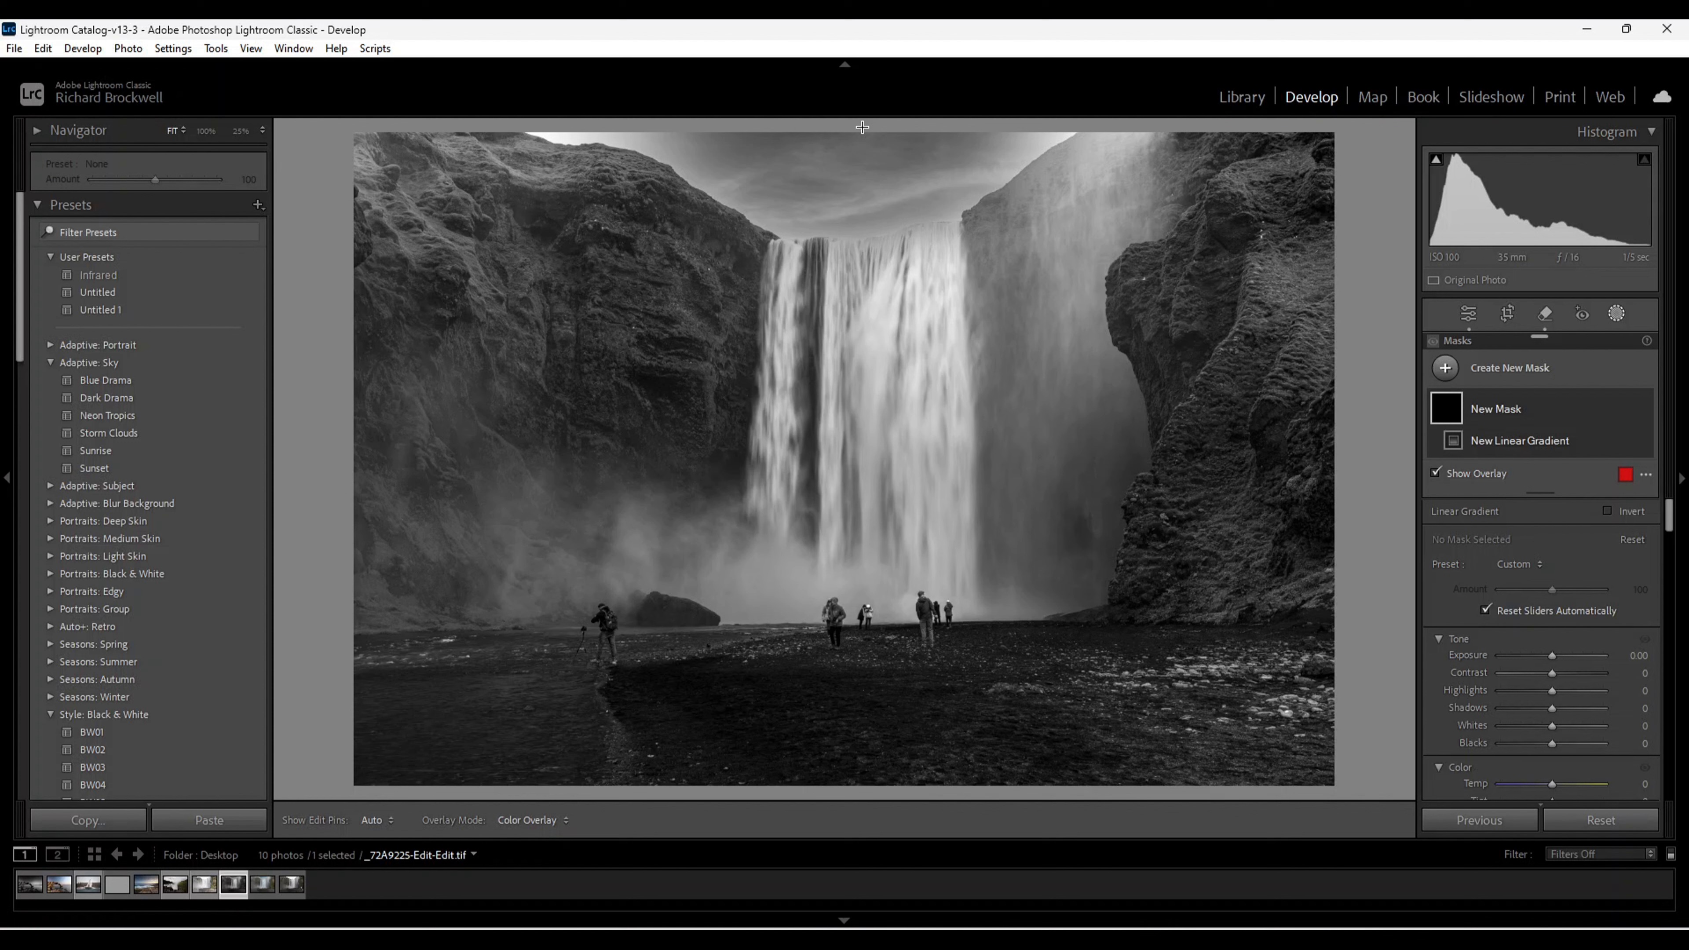
left_click_drag(862, 127, 854, 241)
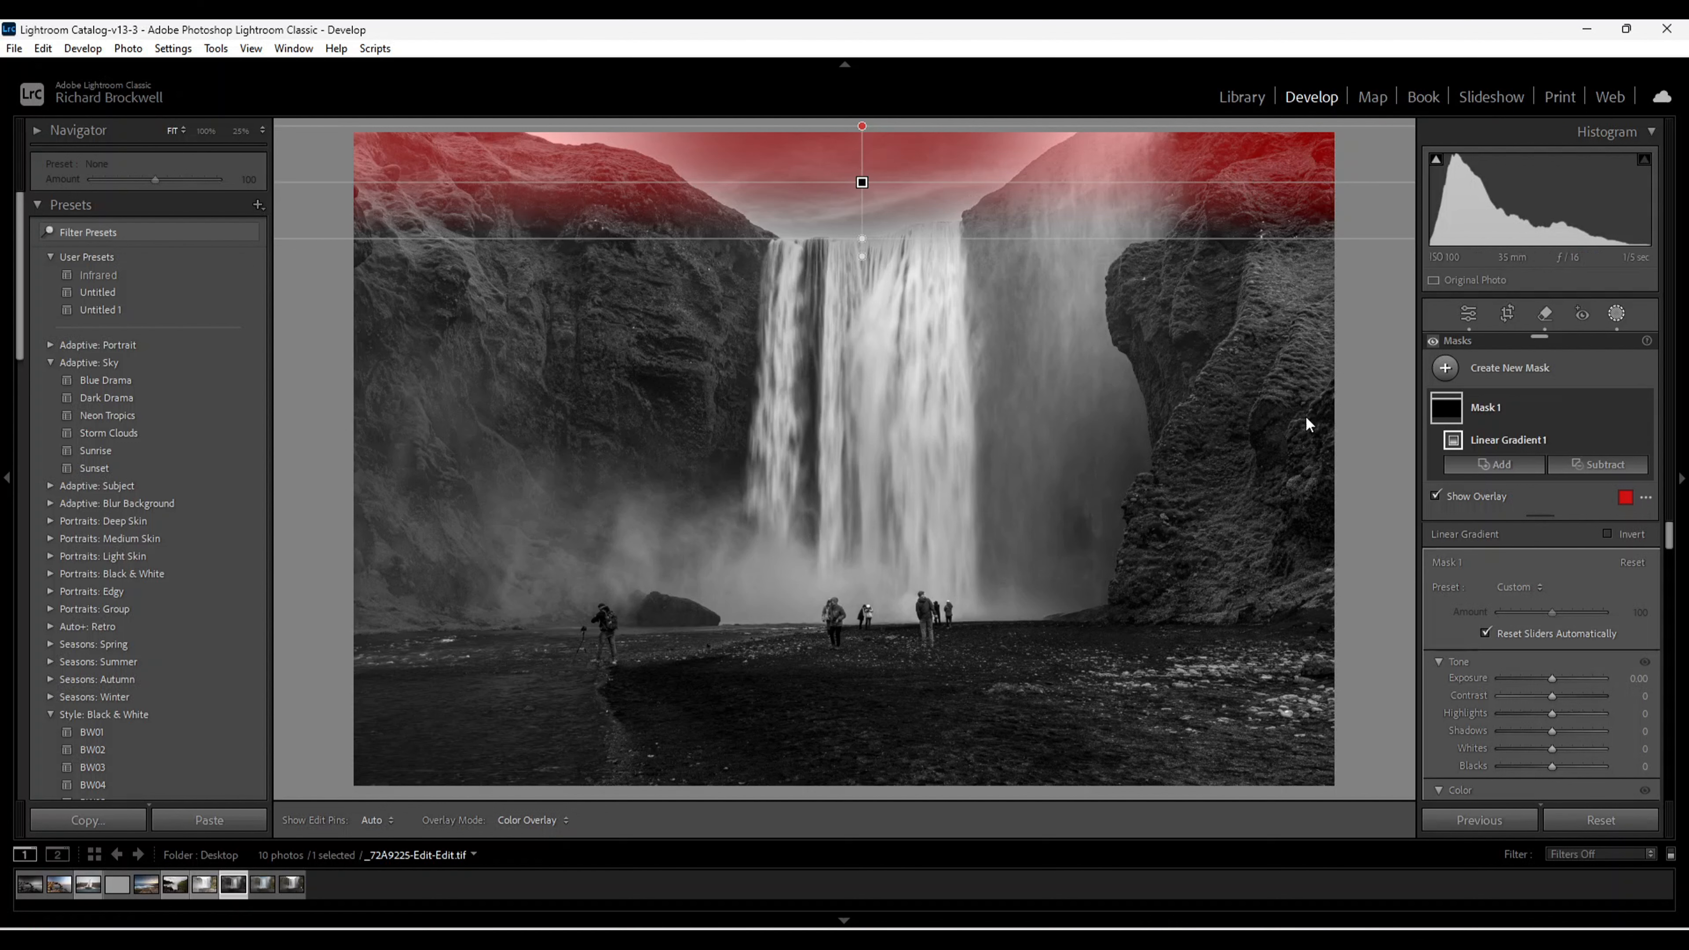
Try to intersect the sky's linear gradient mask with a Select Sky mask.
left_click(1625, 408)
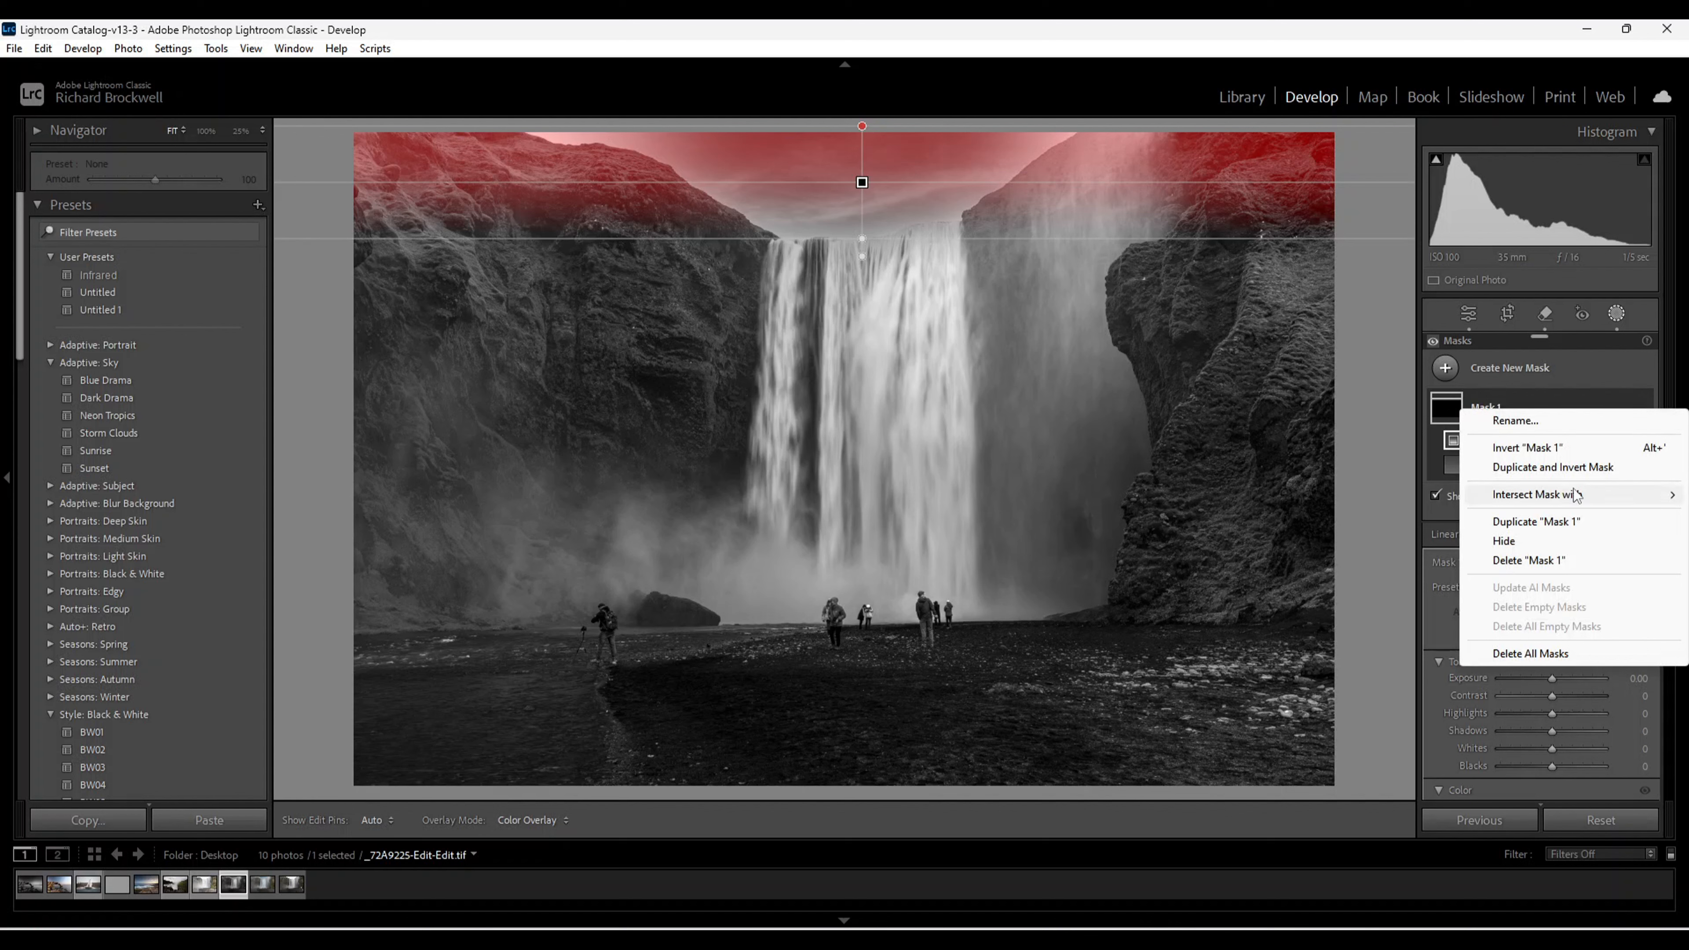
mouse_move(1568, 494)
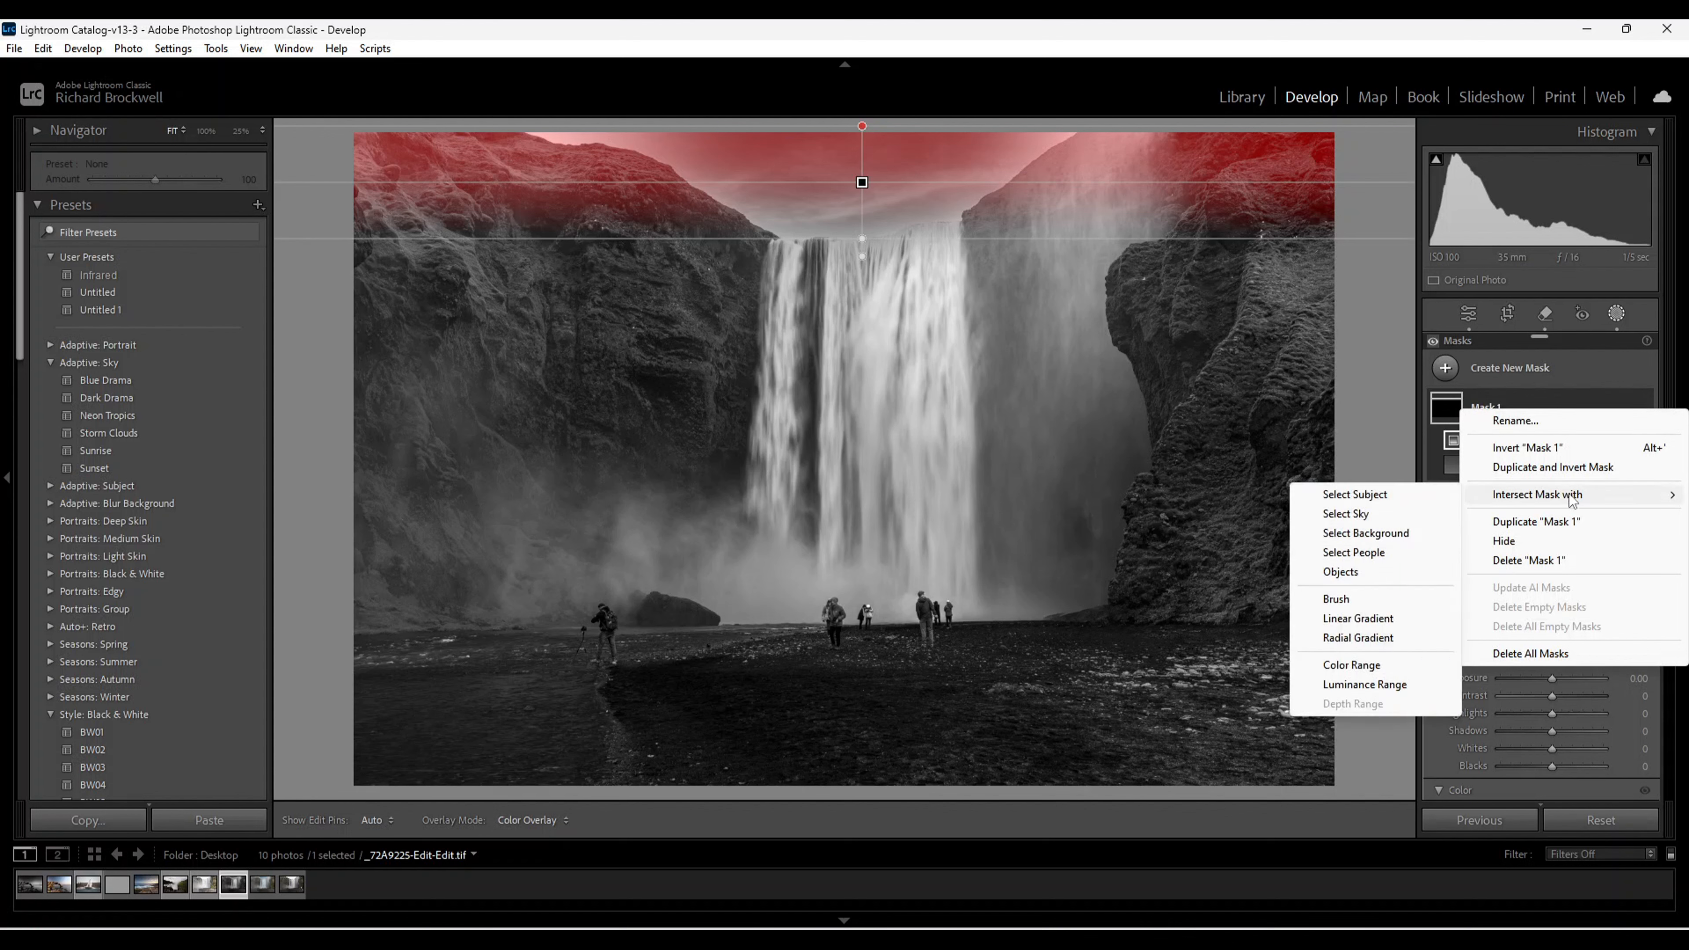
left_click(1358, 515)
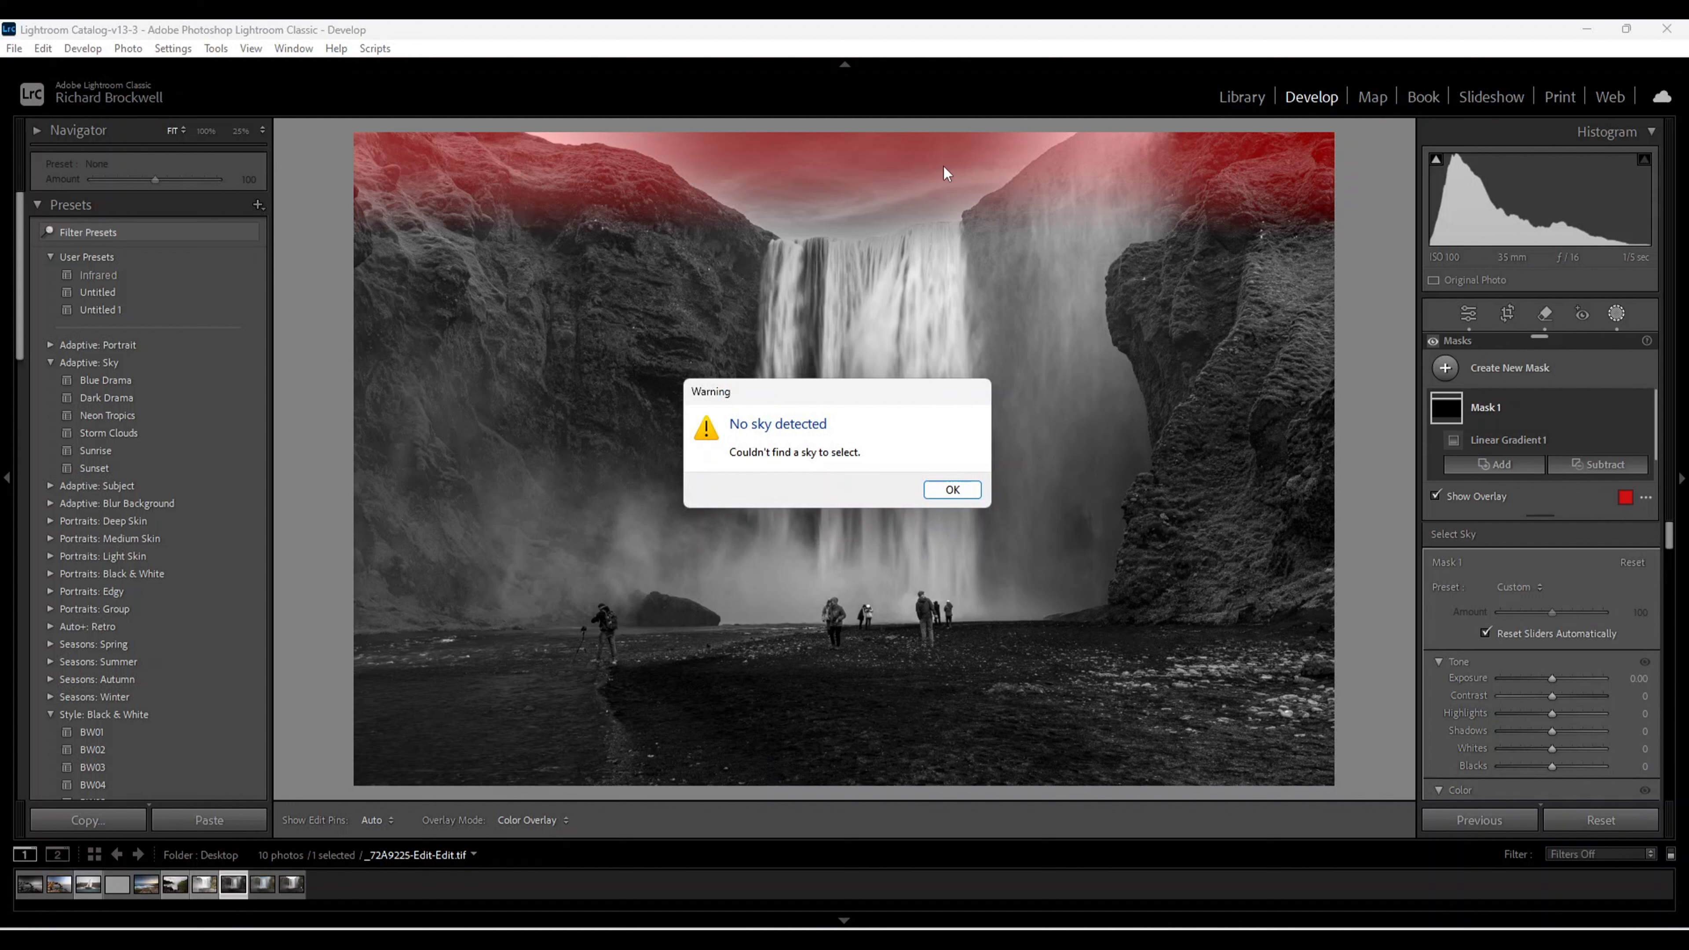
left_click(949, 491)
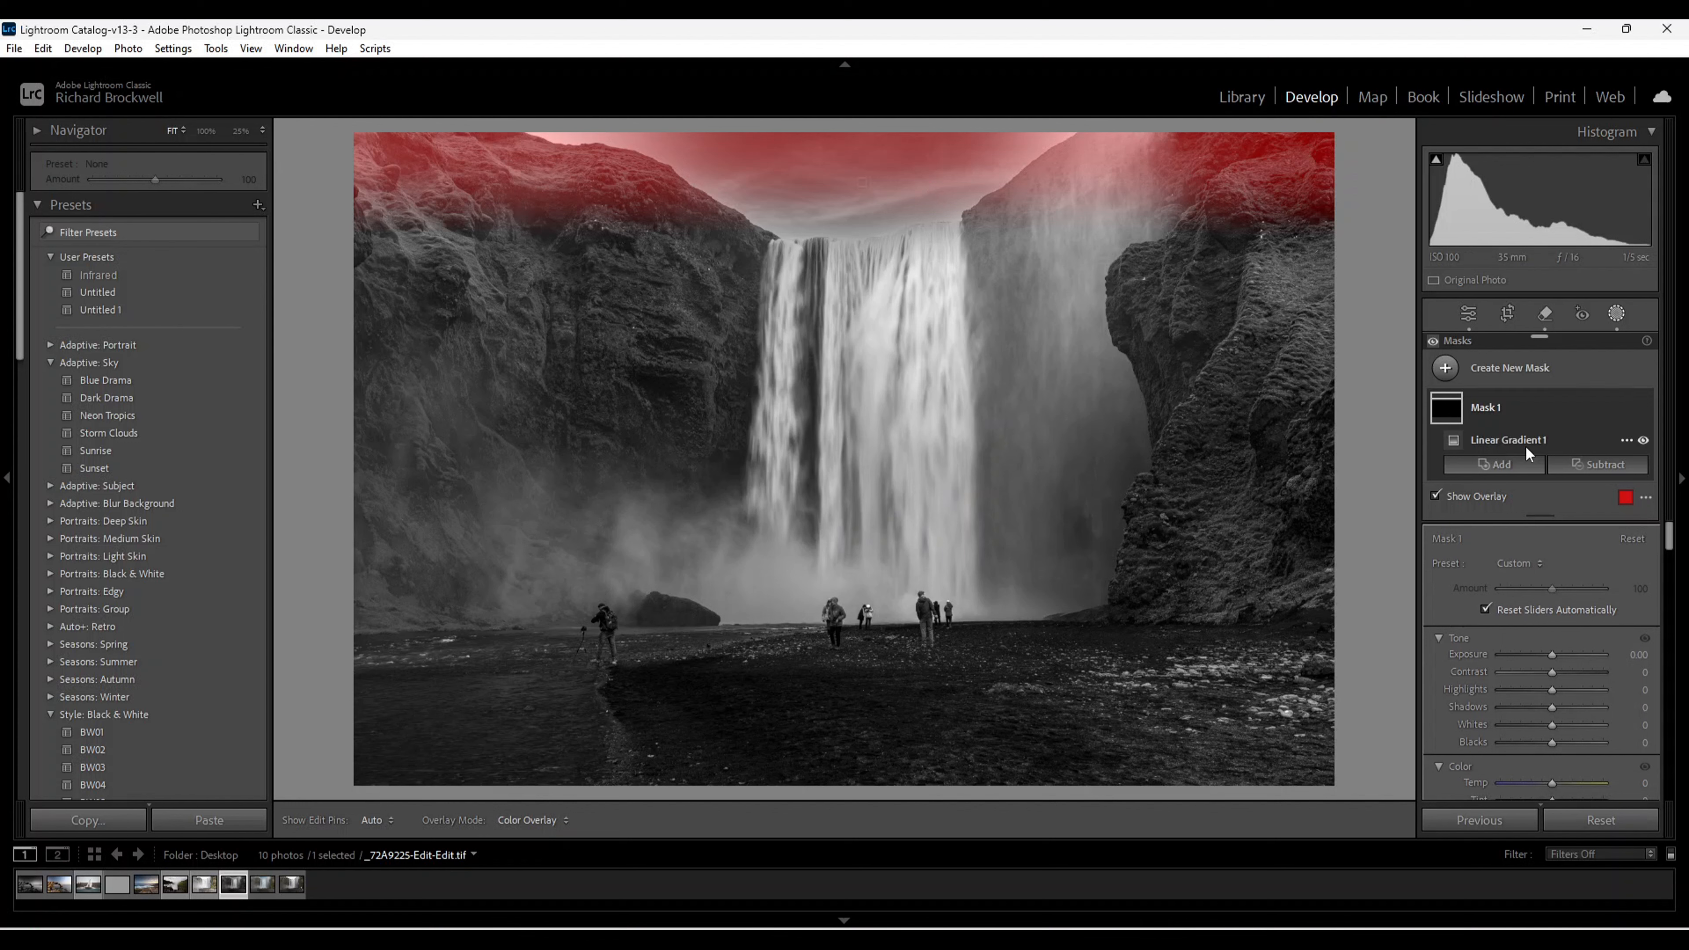
Subtract the right and left cliffs from the sky gradient mask with a size 6.0 brush and Auto Mask.
left_click(1603, 468)
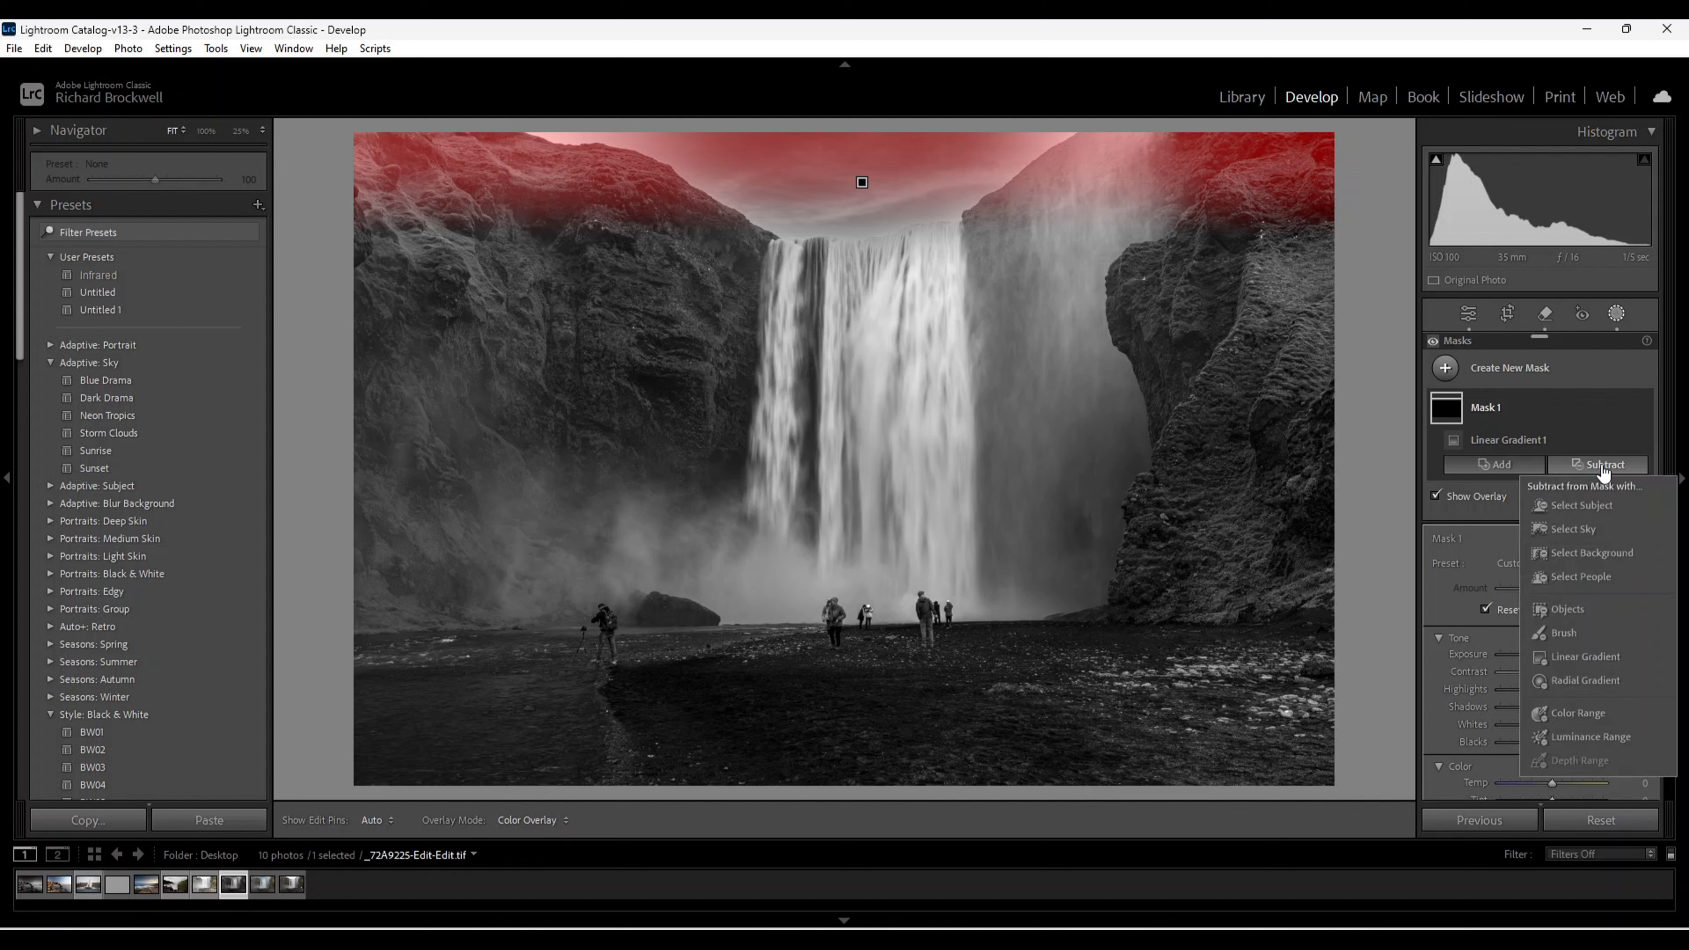
left_click(1562, 633)
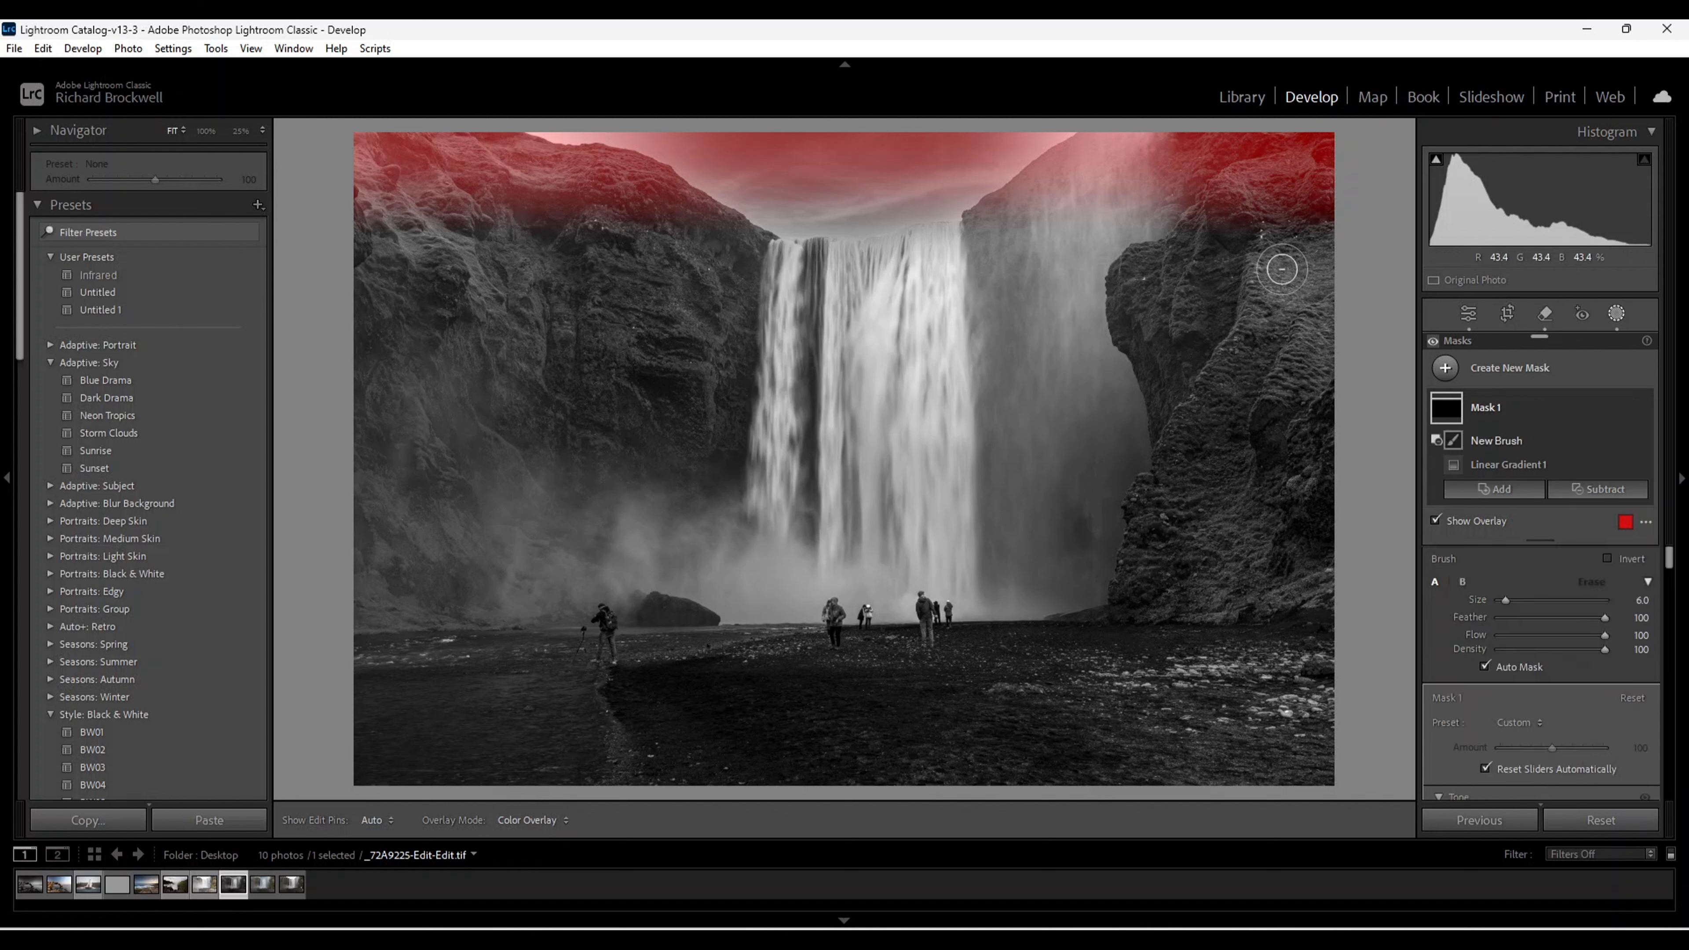
mouse_move(1252, 167)
left_mouse_down()
mouse_move(1218, 226)
mouse_move(1324, 148)
mouse_move(1330, 238)
mouse_move(1337, 195)
mouse_move(1254, 181)
mouse_move(1262, 145)
mouse_move(1235, 161)
mouse_move(1270, 134)
mouse_move(1109, 176)
mouse_move(1162, 125)
mouse_move(974, 217)
mouse_move(1112, 172)
mouse_move(1056, 210)
mouse_move(1203, 157)
mouse_move(1129, 196)
mouse_move(1172, 245)
left_mouse_up()
key("h")
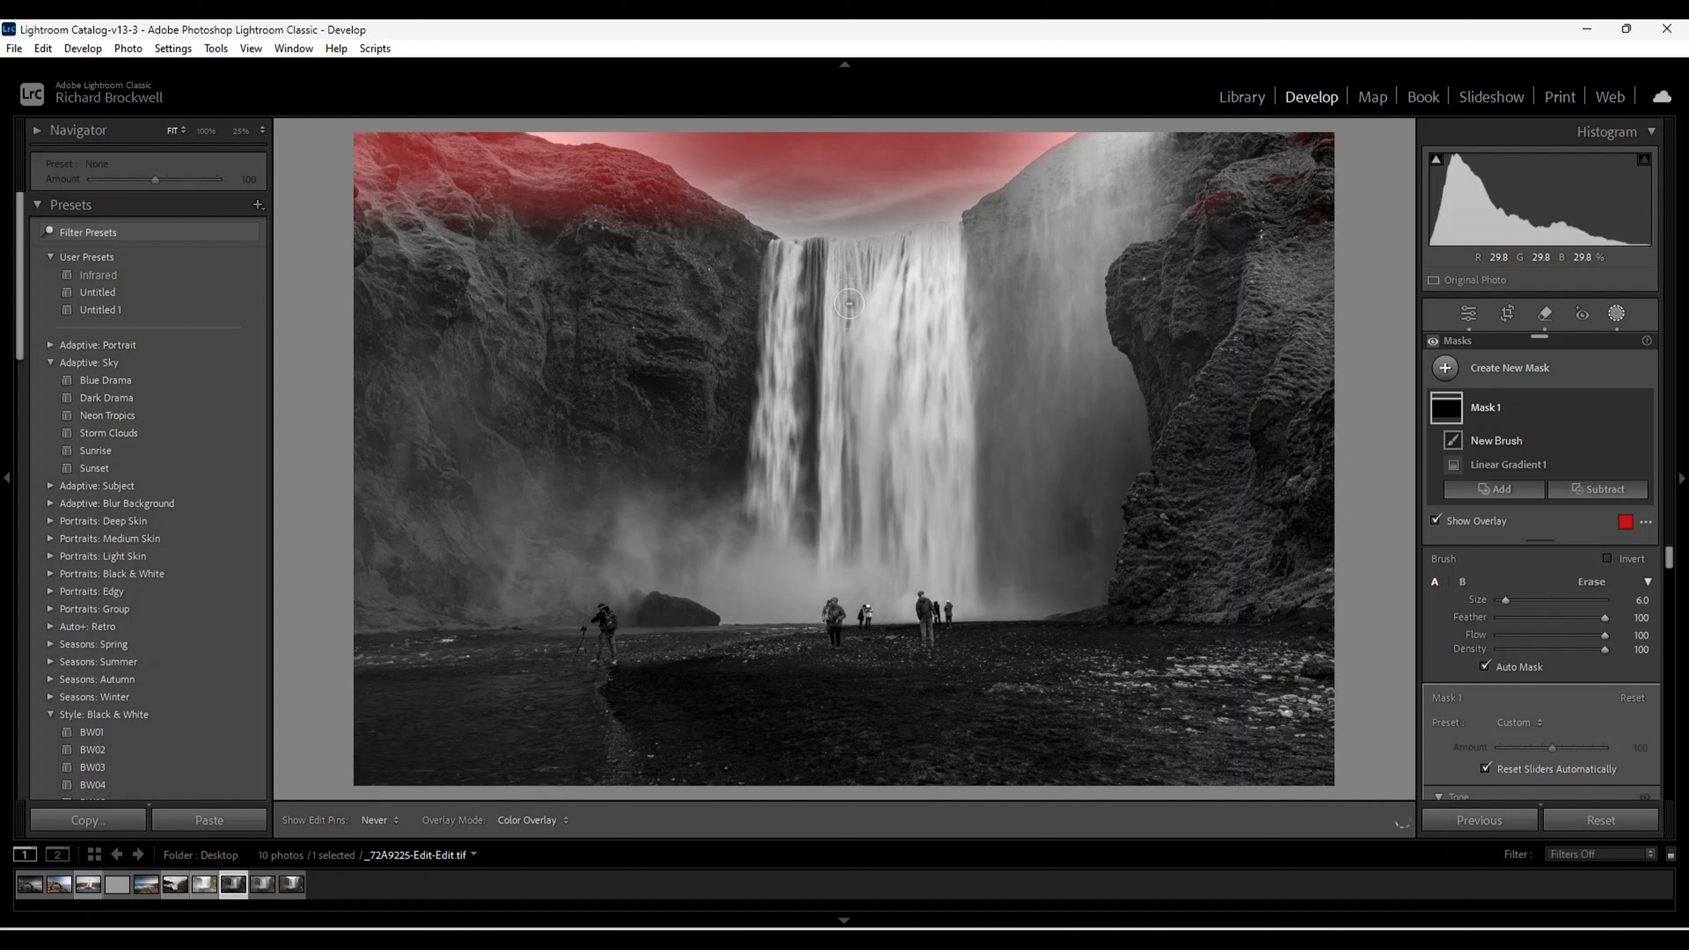
mouse_move(735, 258)
left_mouse_down()
mouse_move(591, 186)
mouse_move(702, 234)
mouse_move(617, 193)
mouse_move(647, 198)
mouse_move(443, 193)
mouse_move(615, 217)
mouse_move(415, 213)
mouse_move(421, 179)
mouse_move(376, 117)
mouse_move(403, 141)
mouse_move(389, 149)
mouse_move(510, 163)
mouse_move(478, 125)
mouse_move(505, 159)
mouse_move(445, 139)
mouse_move(467, 153)
mouse_move(451, 163)
mouse_move(543, 194)
mouse_move(500, 163)
mouse_move(622, 169)
mouse_move(743, 245)
mouse_move(655, 179)
mouse_move(571, 157)
mouse_move(603, 156)
mouse_move(632, 169)
mouse_move(514, 142)
mouse_move(649, 180)
mouse_move(729, 229)
left_mouse_up()
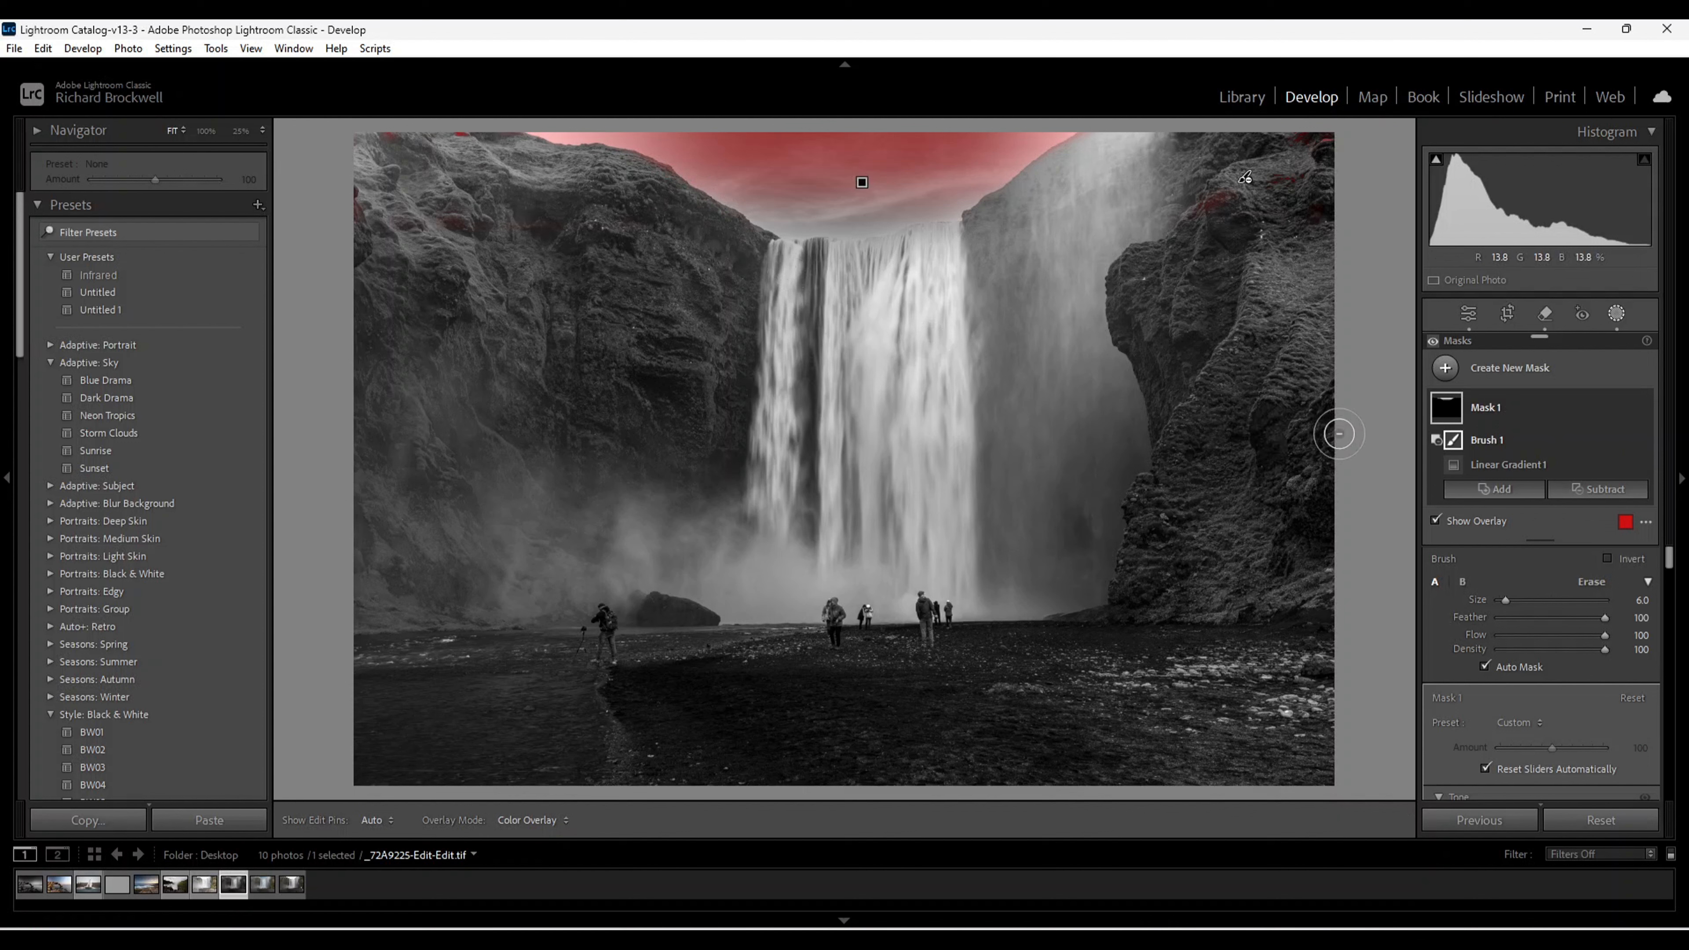
Hide the mask overlay and set the sky mask's Exposure to -0.61.
scroll(1512, 582, "down", 3)
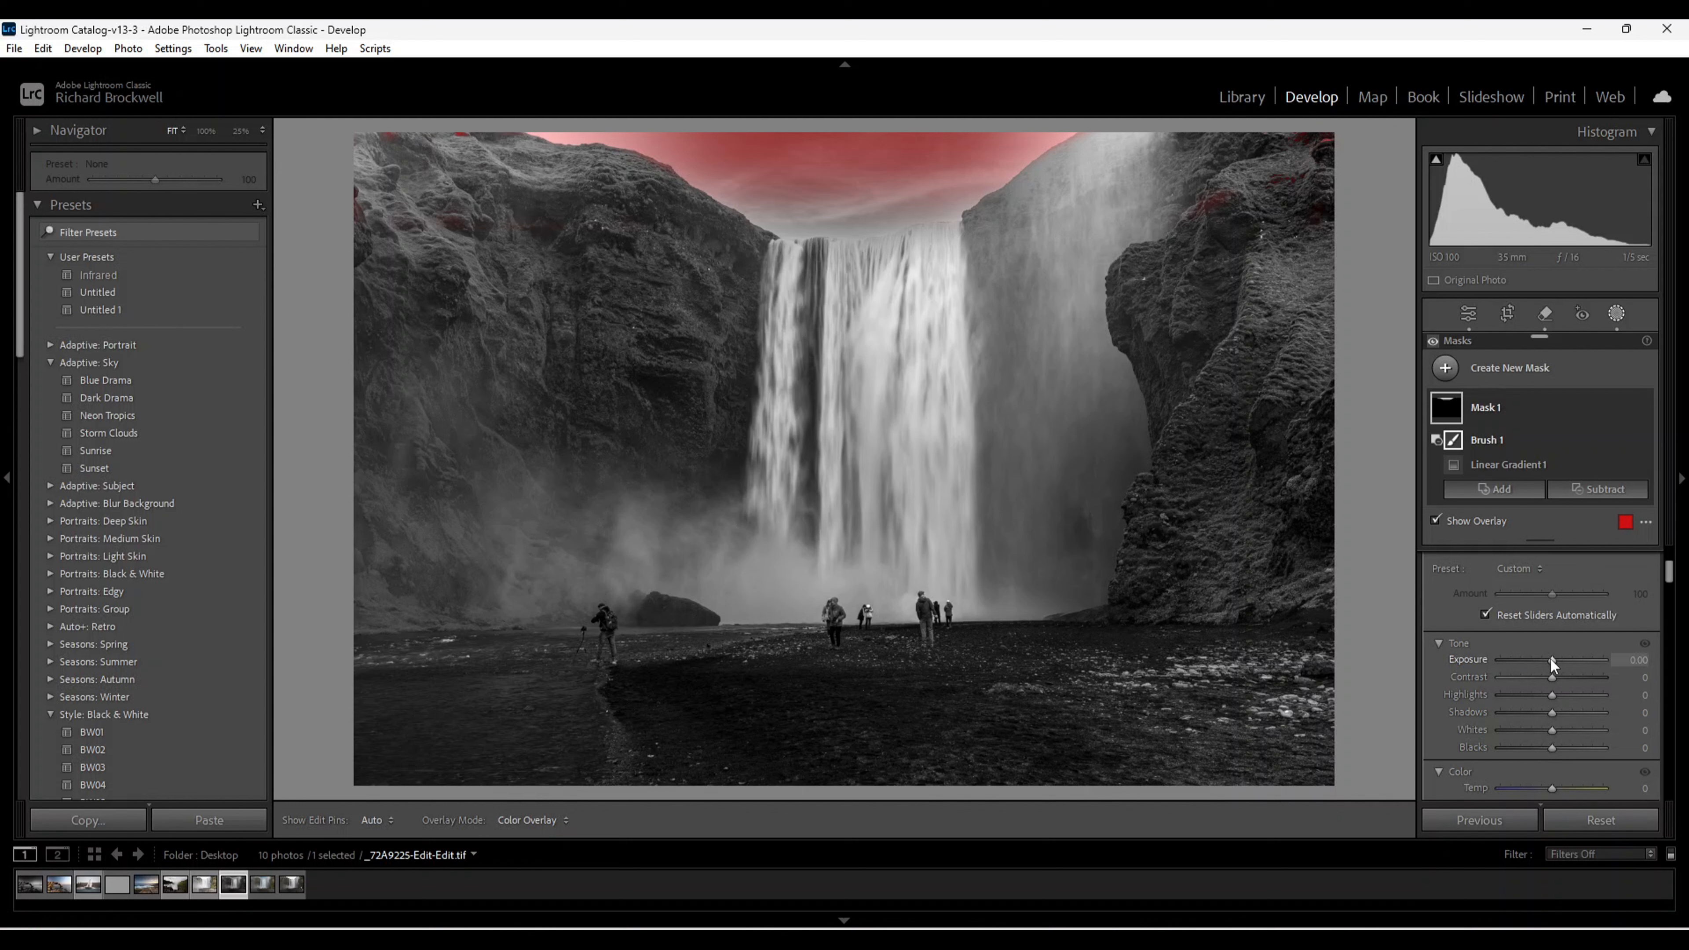
key("o")
left_click_drag(1551, 657, 1540, 661)
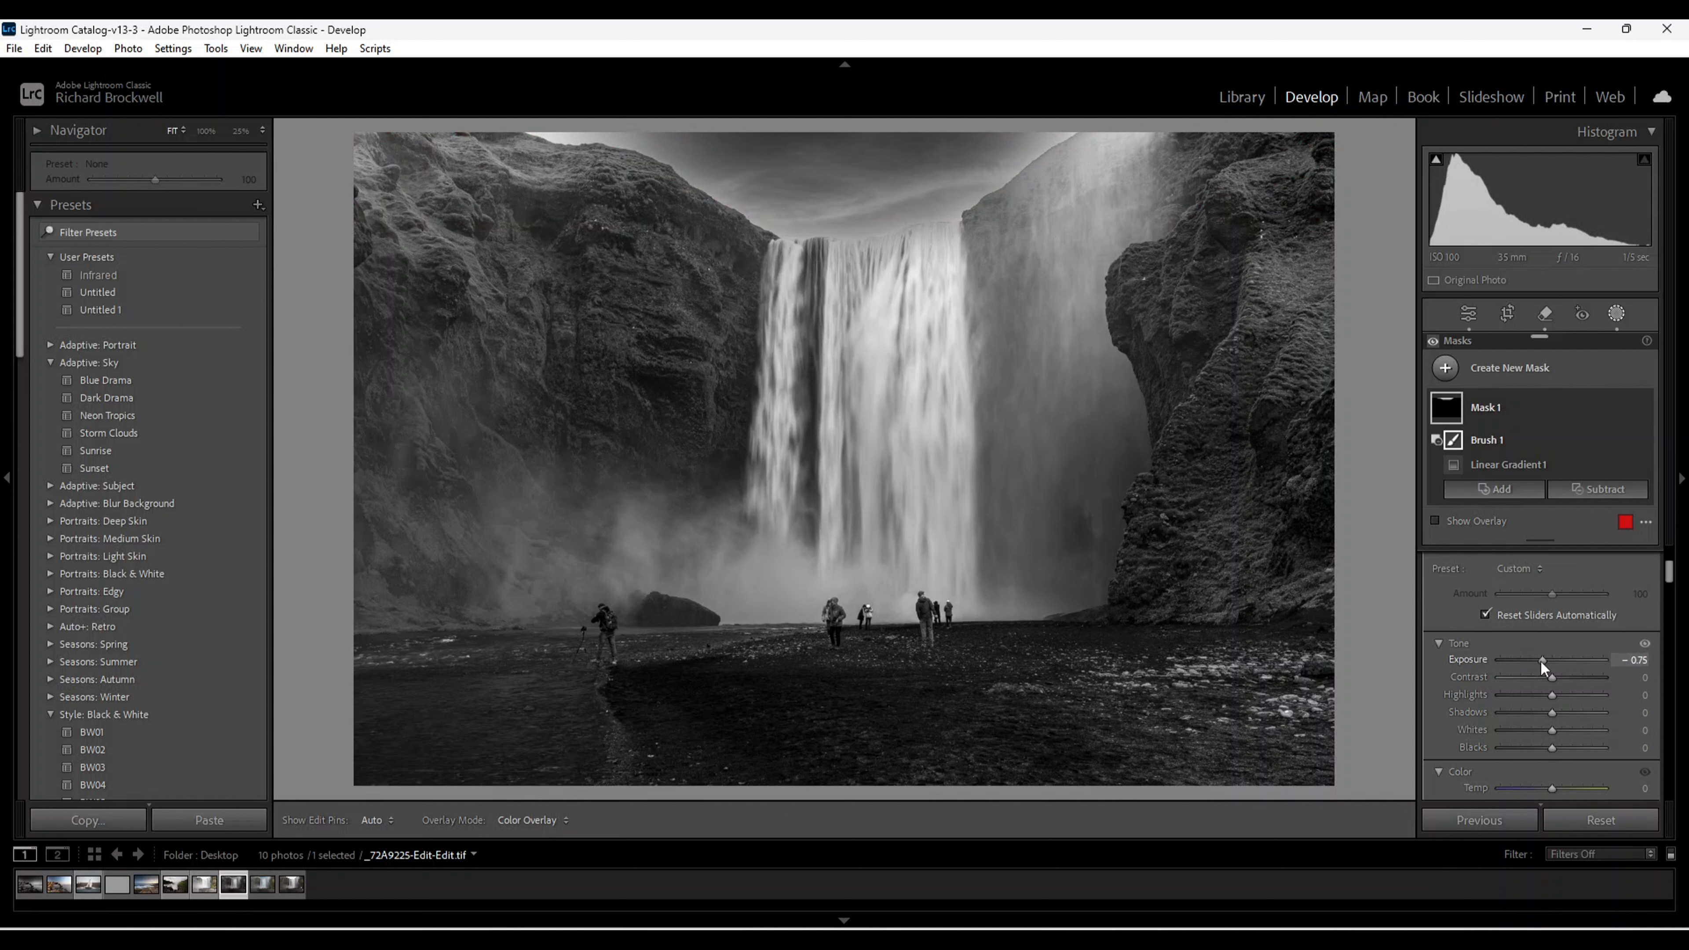
left_click_drag(1540, 660, 1546, 648)
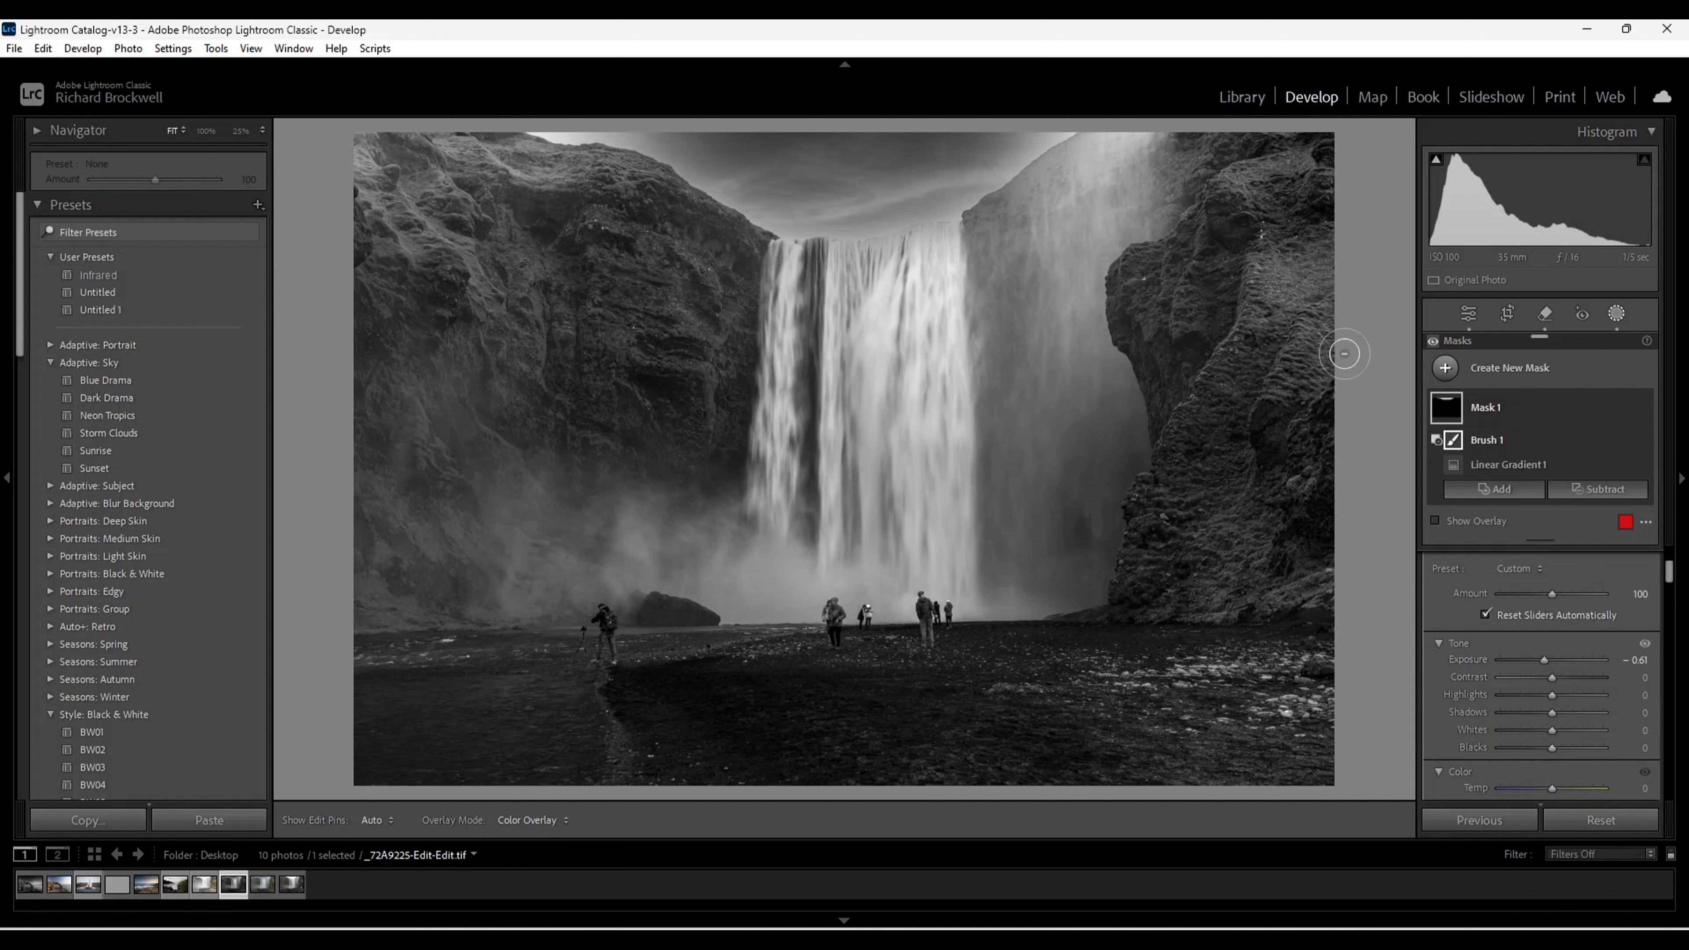
Add a linear gradient mask rising from the photo's bottom edge over the foreground and set its Exposure to -0.47.
left_click(1445, 367)
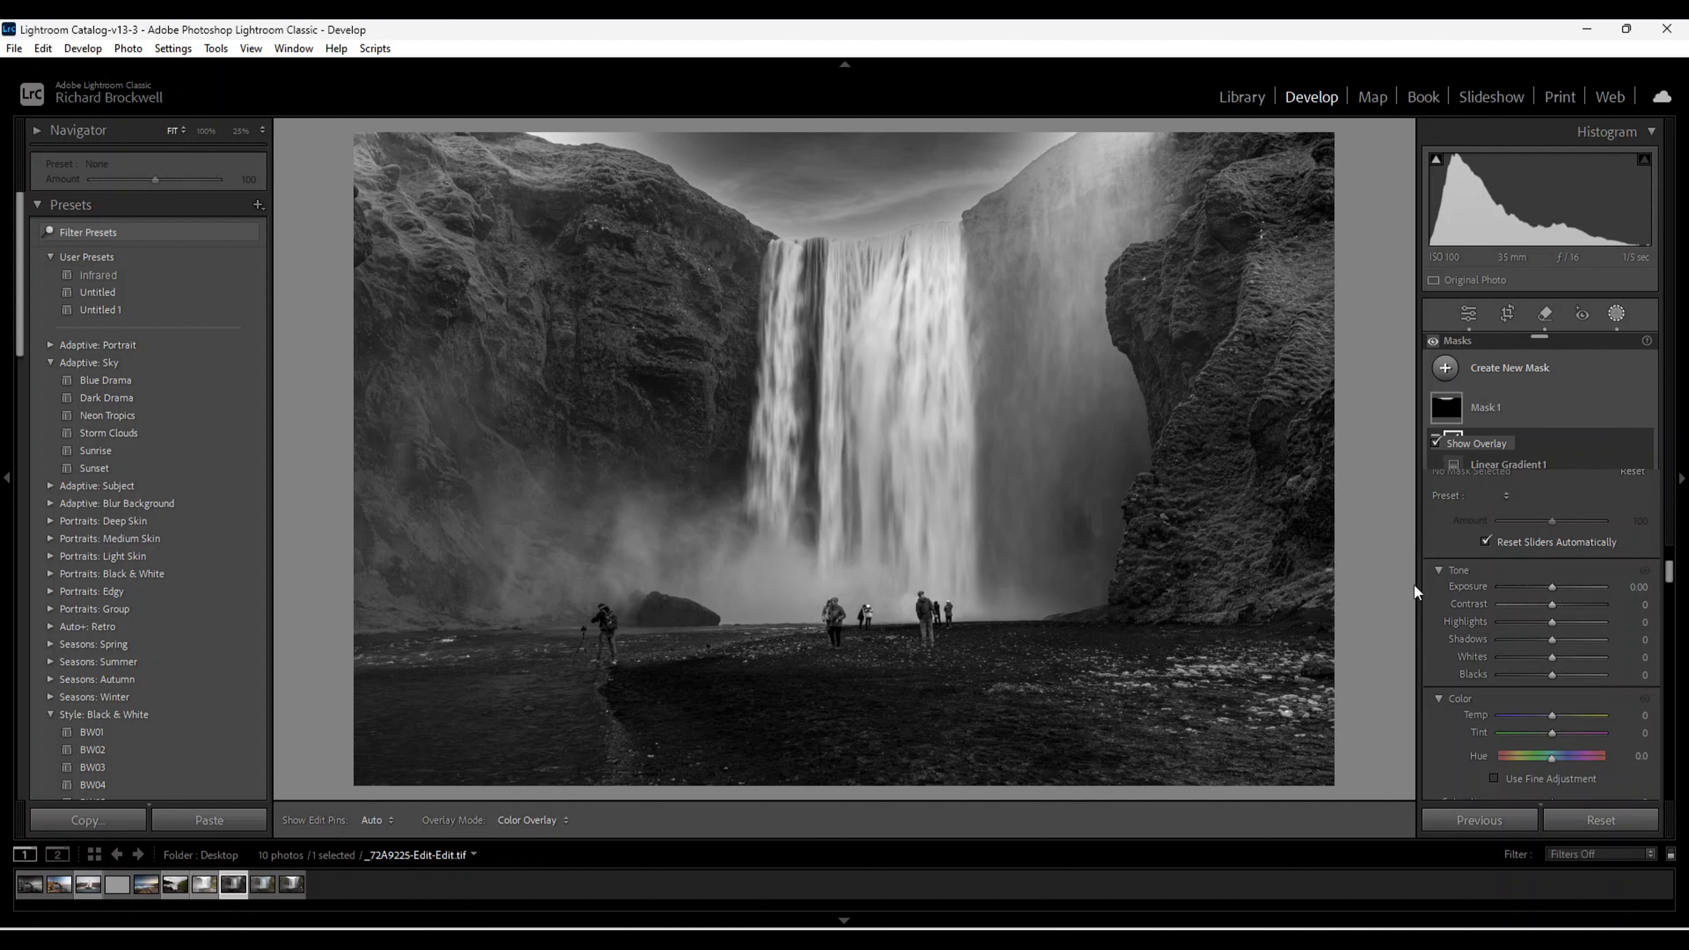
key("m")
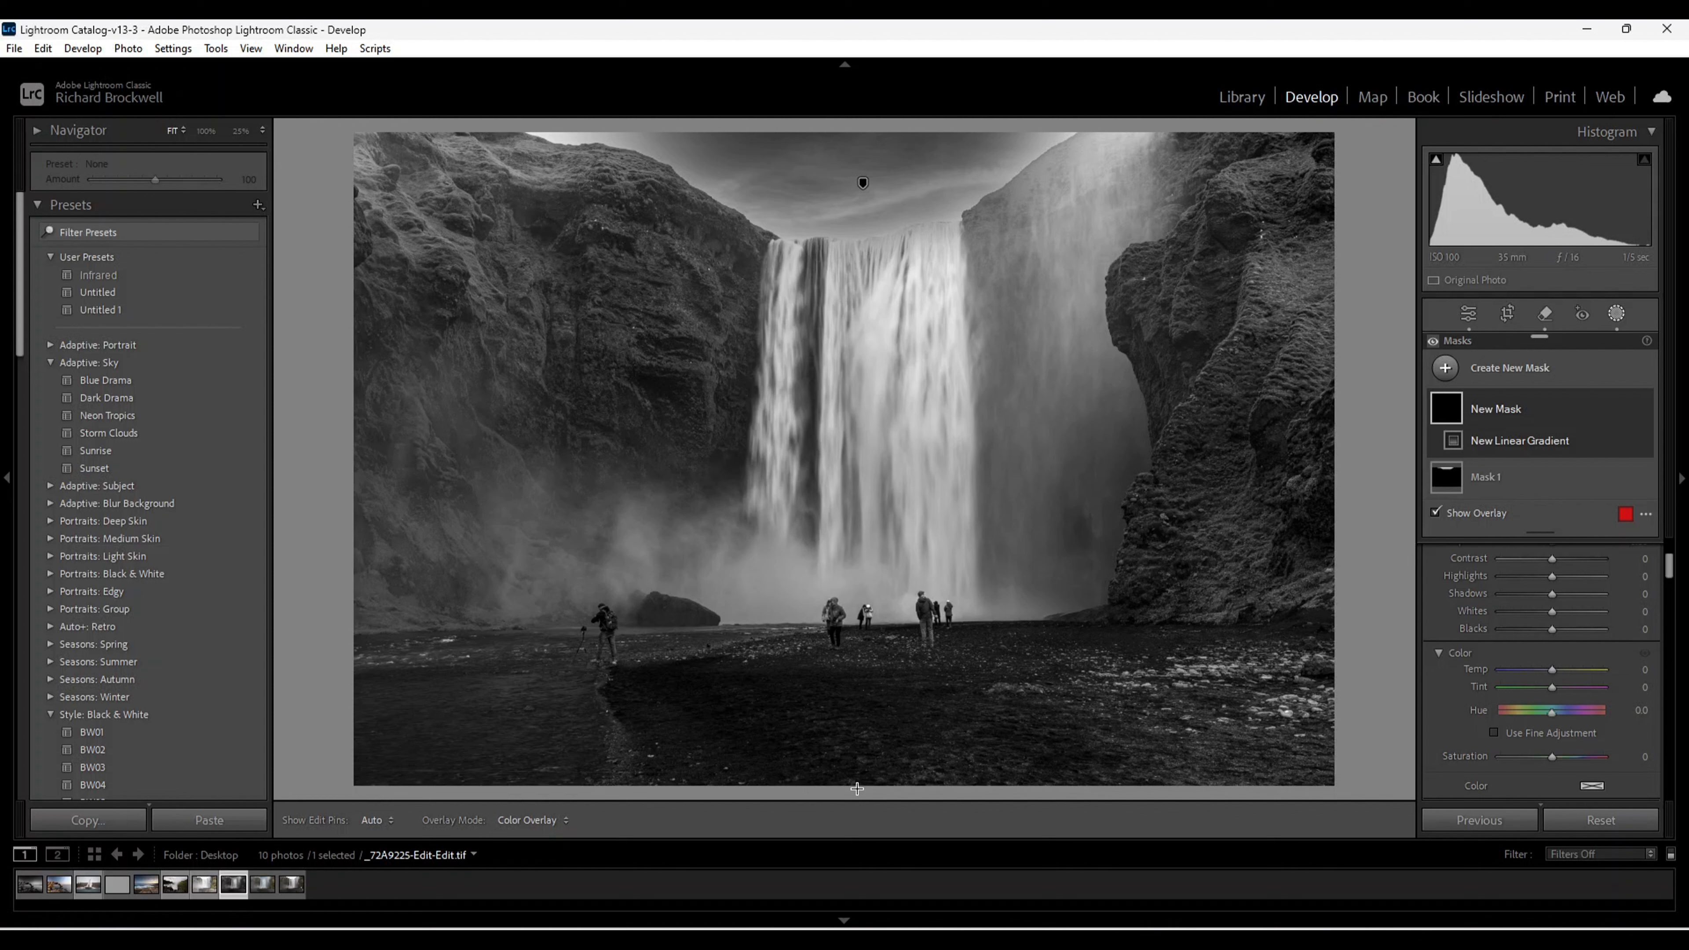
left_click_drag(857, 787, 852, 687)
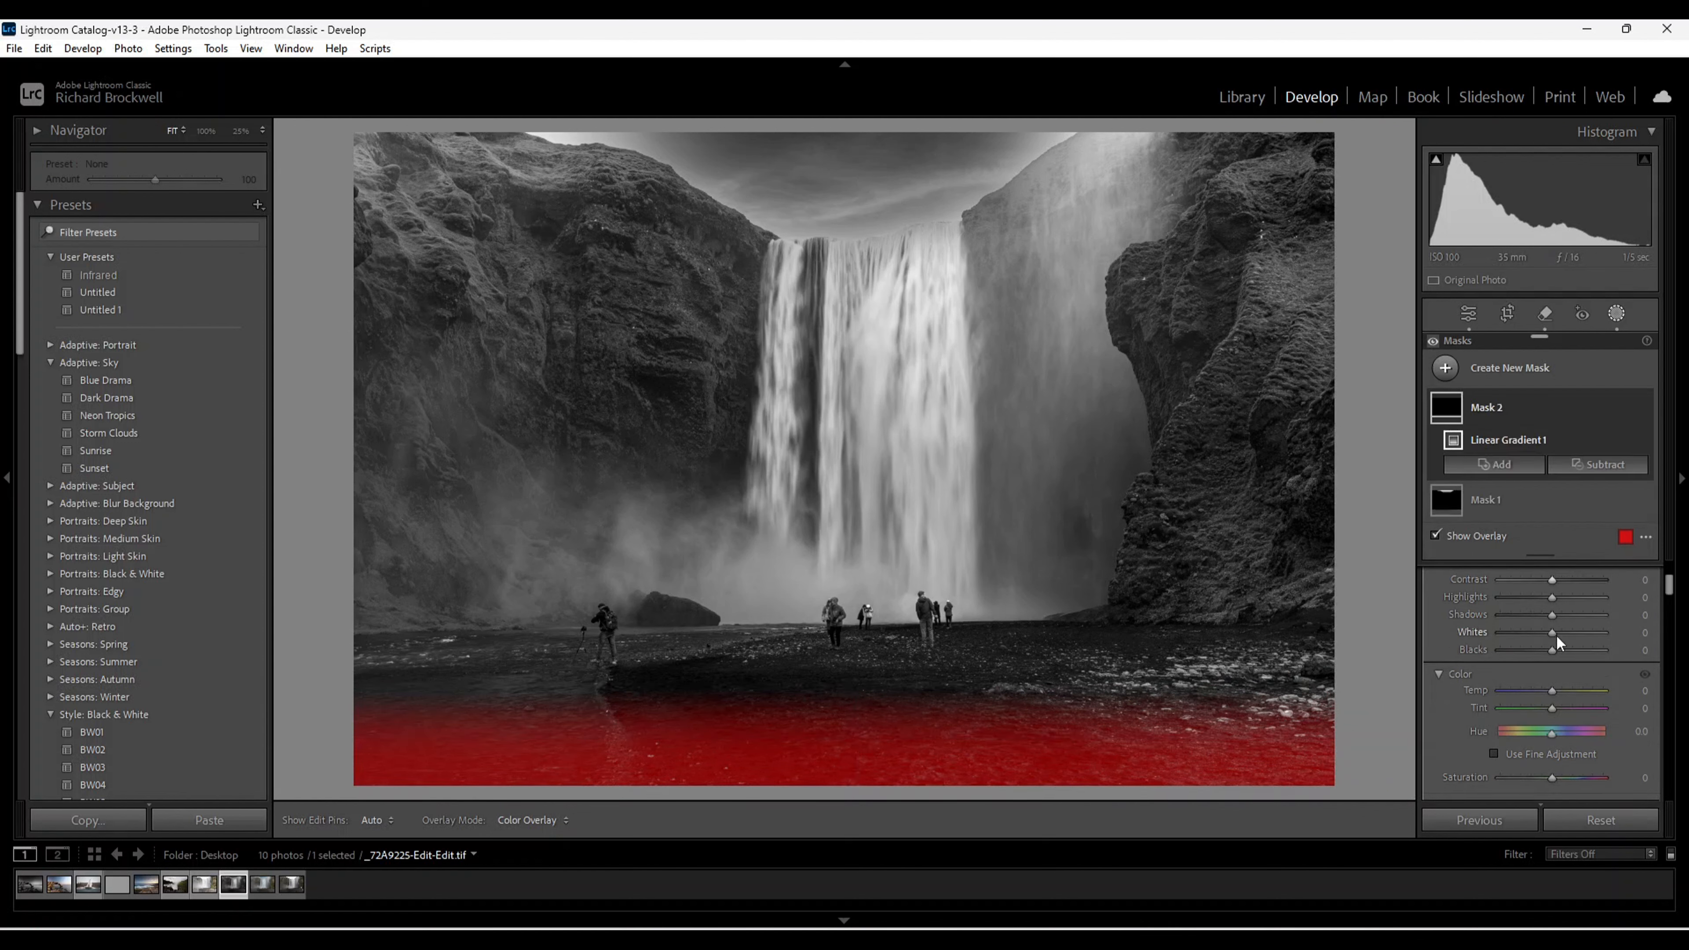
scroll(1563, 652, "up", 3)
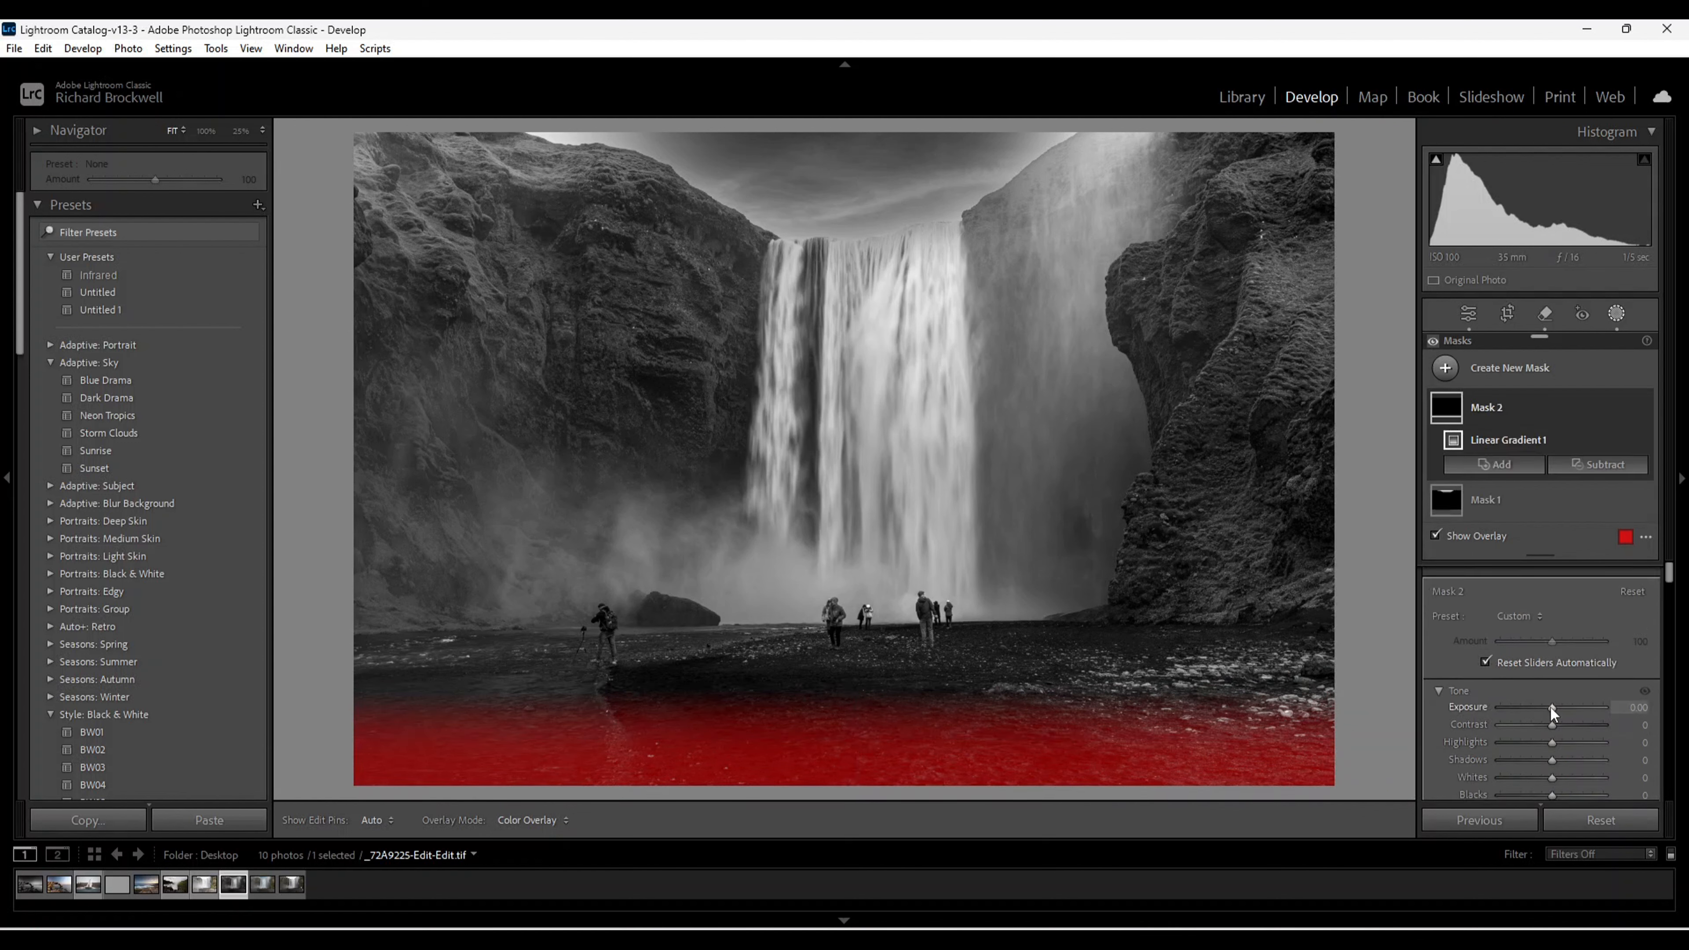
left_click_drag(1551, 708, 1545, 711)
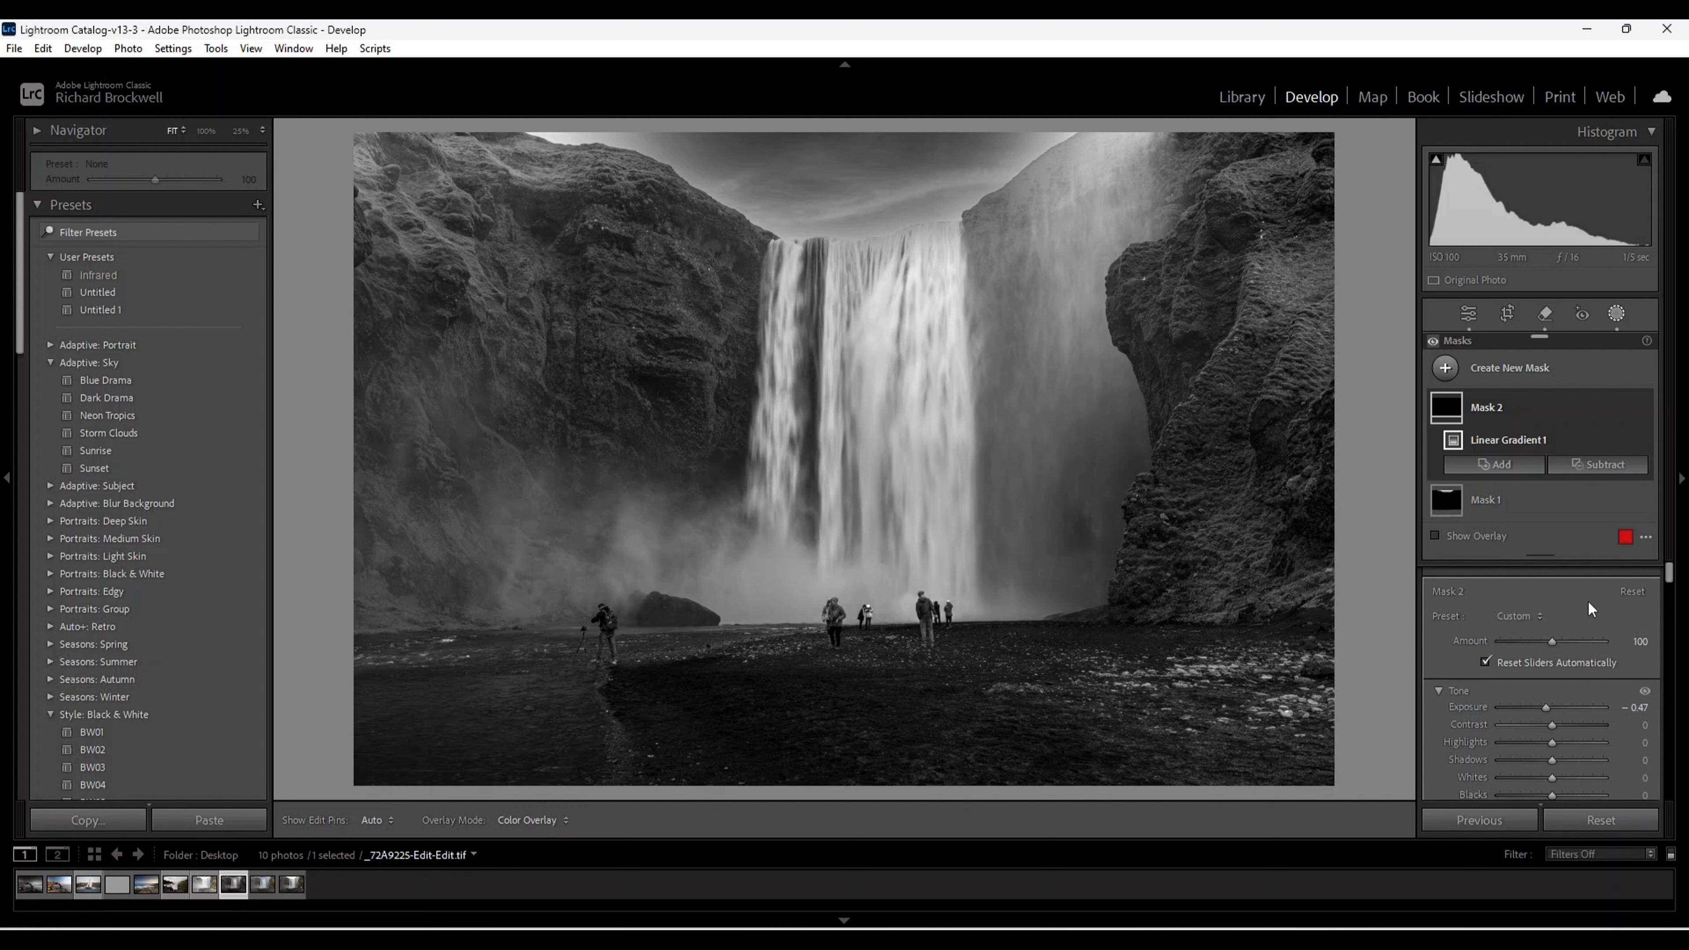
Create a new brush mask and paint over several patches of rock on the right cliff with brush size 6.0.
left_click(1447, 370)
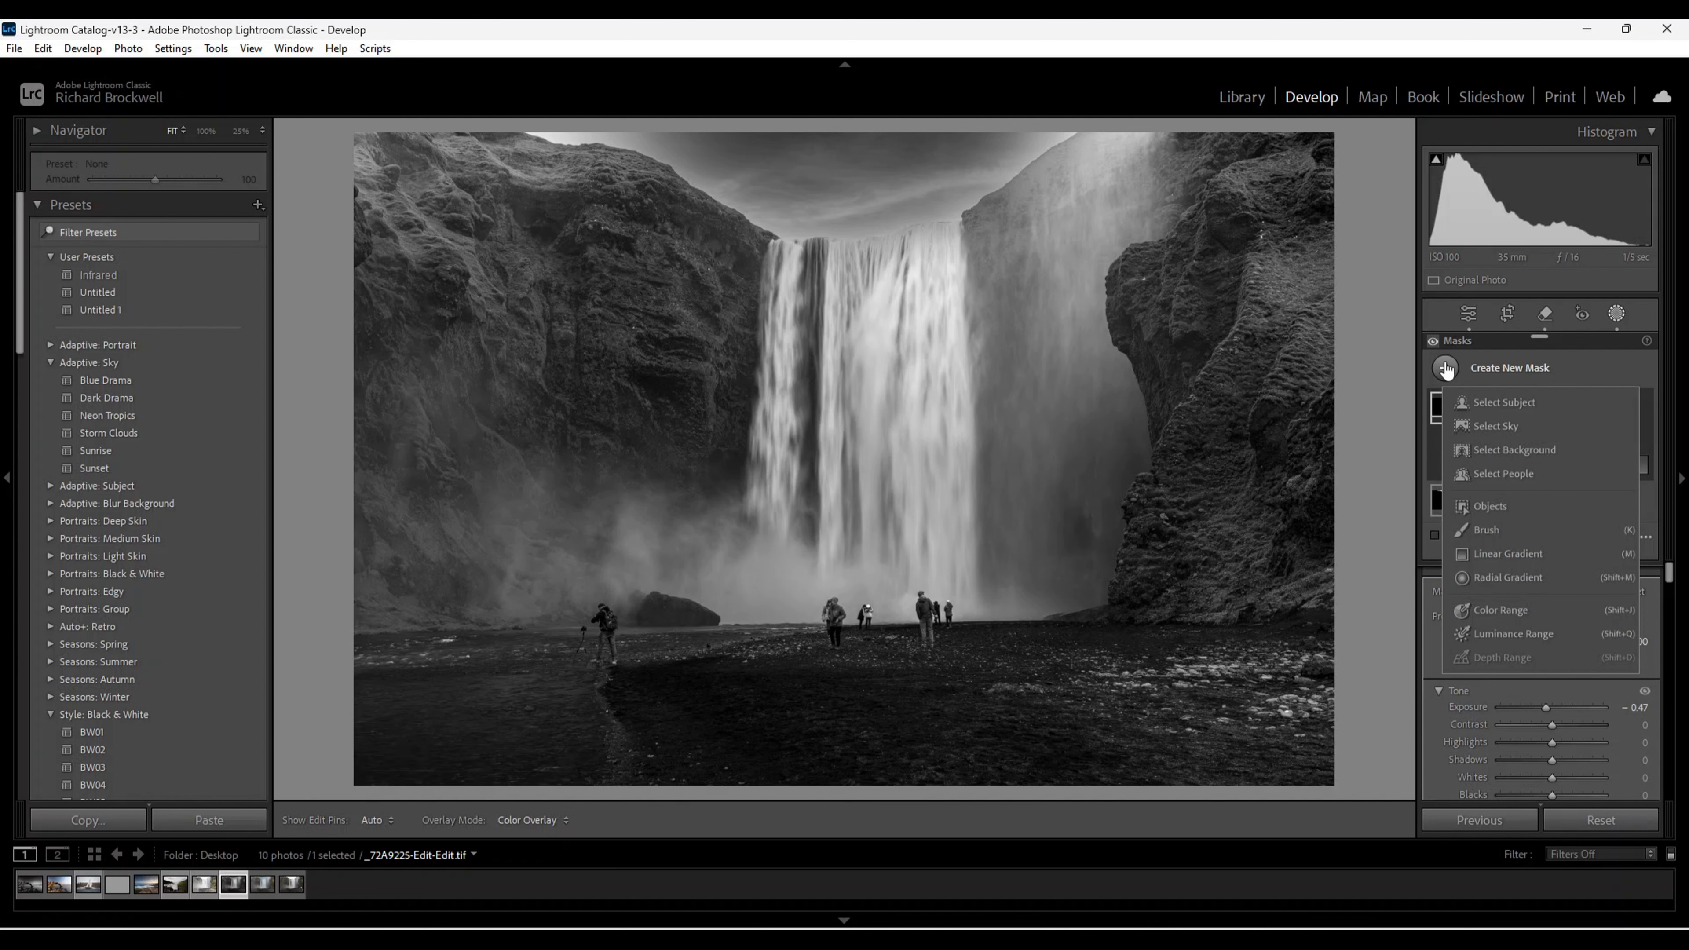
left_click(1481, 529)
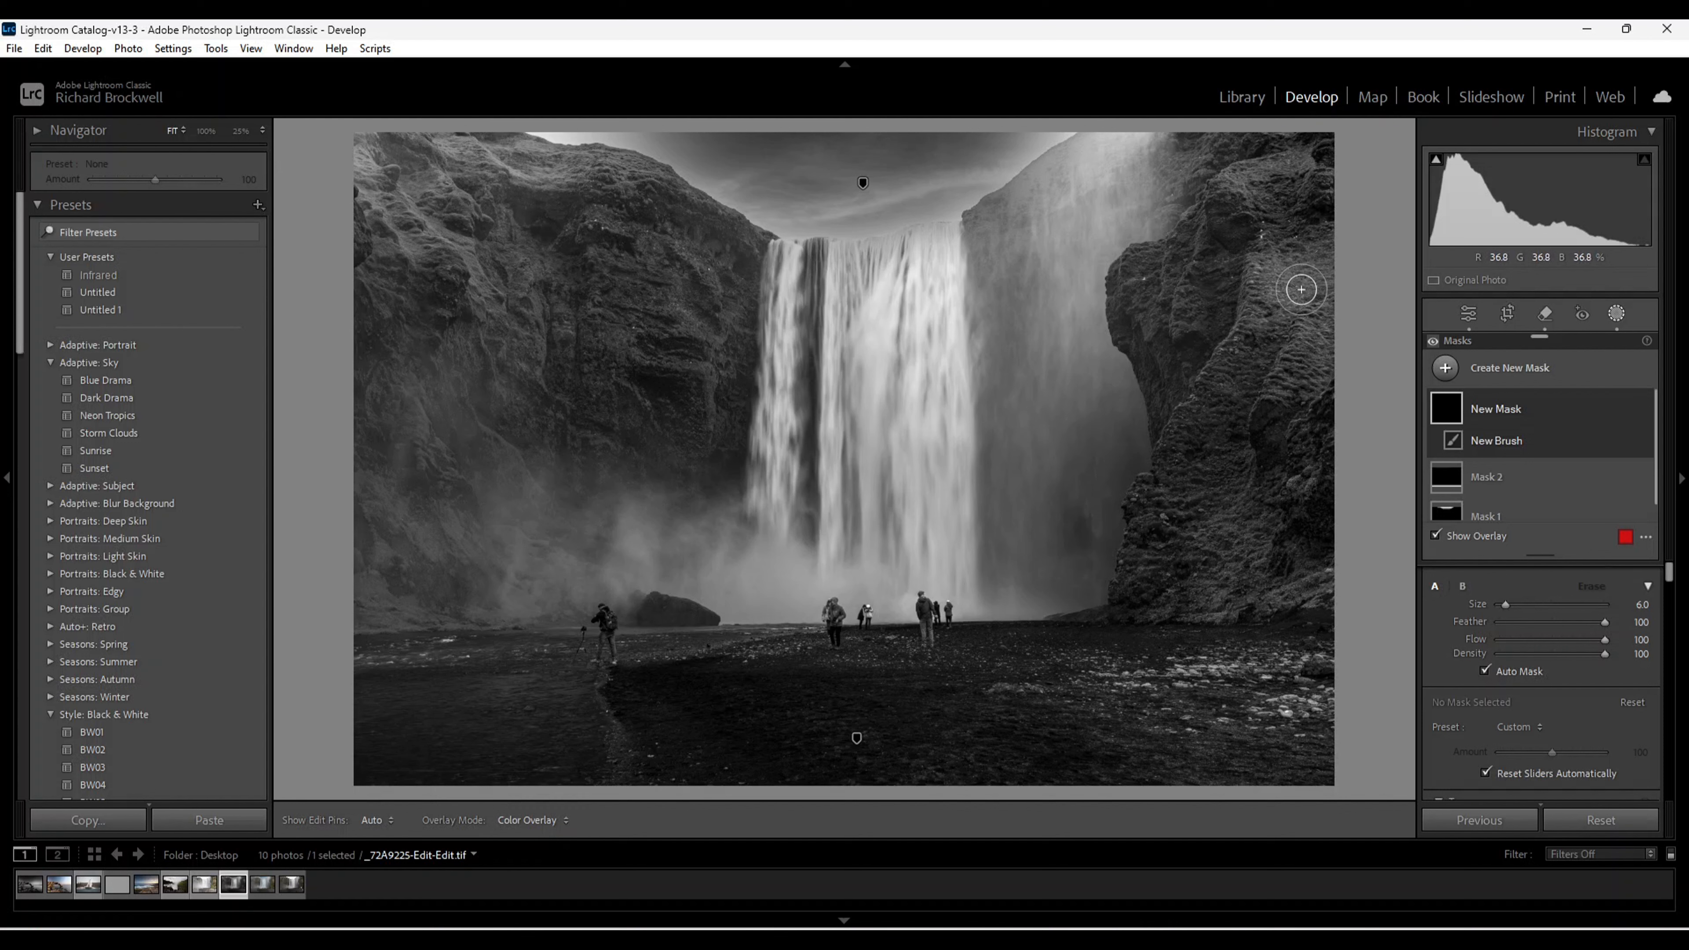
key("h")
mouse_move(1265, 283)
left_mouse_down()
mouse_move(1313, 305)
mouse_move(1302, 356)
mouse_move(1232, 191)
mouse_move(1283, 177)
left_mouse_up()
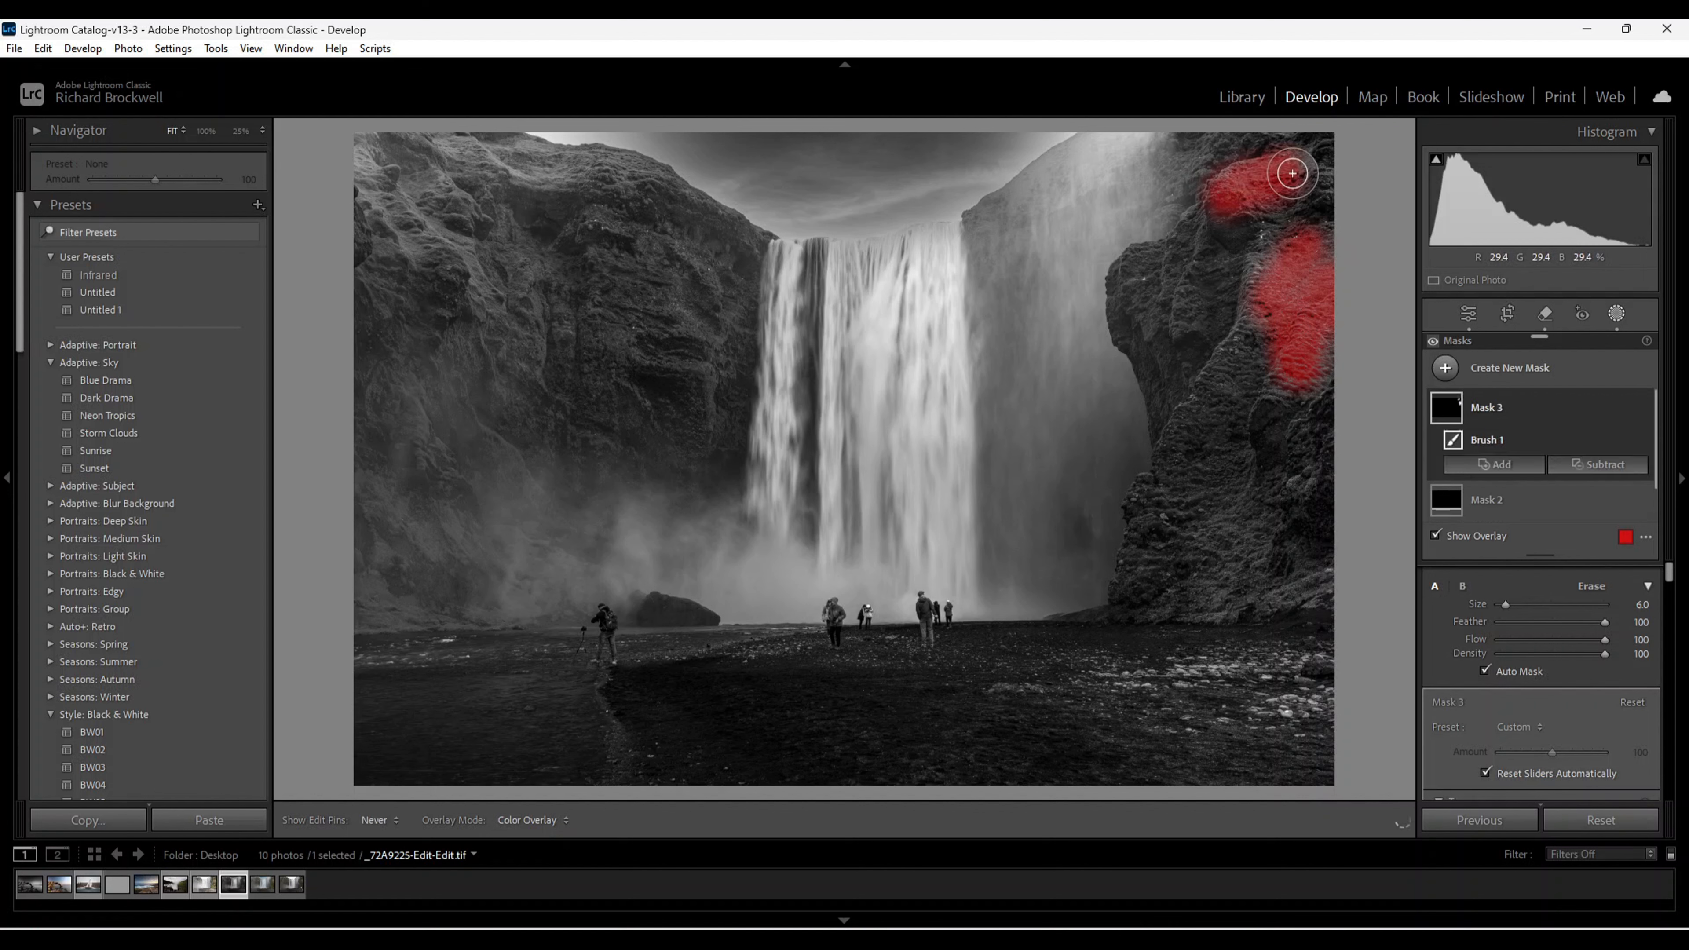
mouse_move(1214, 264)
left_mouse_down()
mouse_move(1195, 295)
mouse_move(1147, 301)
mouse_move(1138, 275)
mouse_move(1138, 314)
left_mouse_up()
left_click_drag(1242, 338, 1221, 370)
key("h")
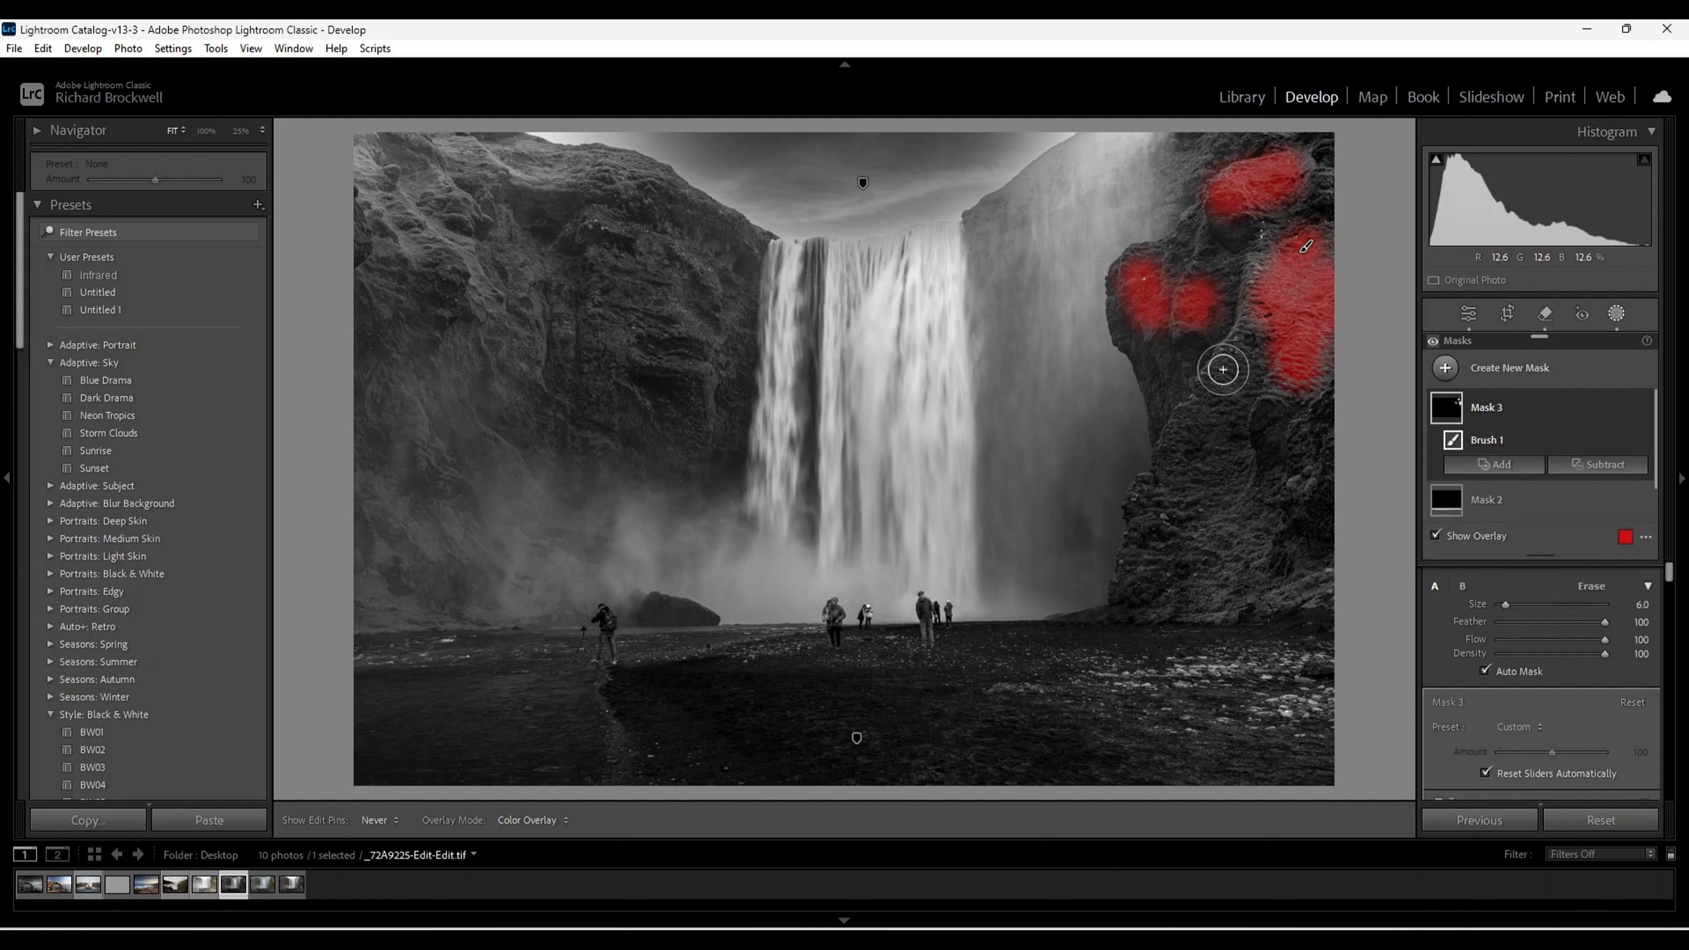
mouse_move(1225, 495)
left_mouse_down()
mouse_move(1254, 524)
mouse_move(1221, 574)
mouse_move(1231, 602)
mouse_move(1300, 594)
mouse_move(1318, 437)
mouse_move(1308, 476)
left_mouse_up()
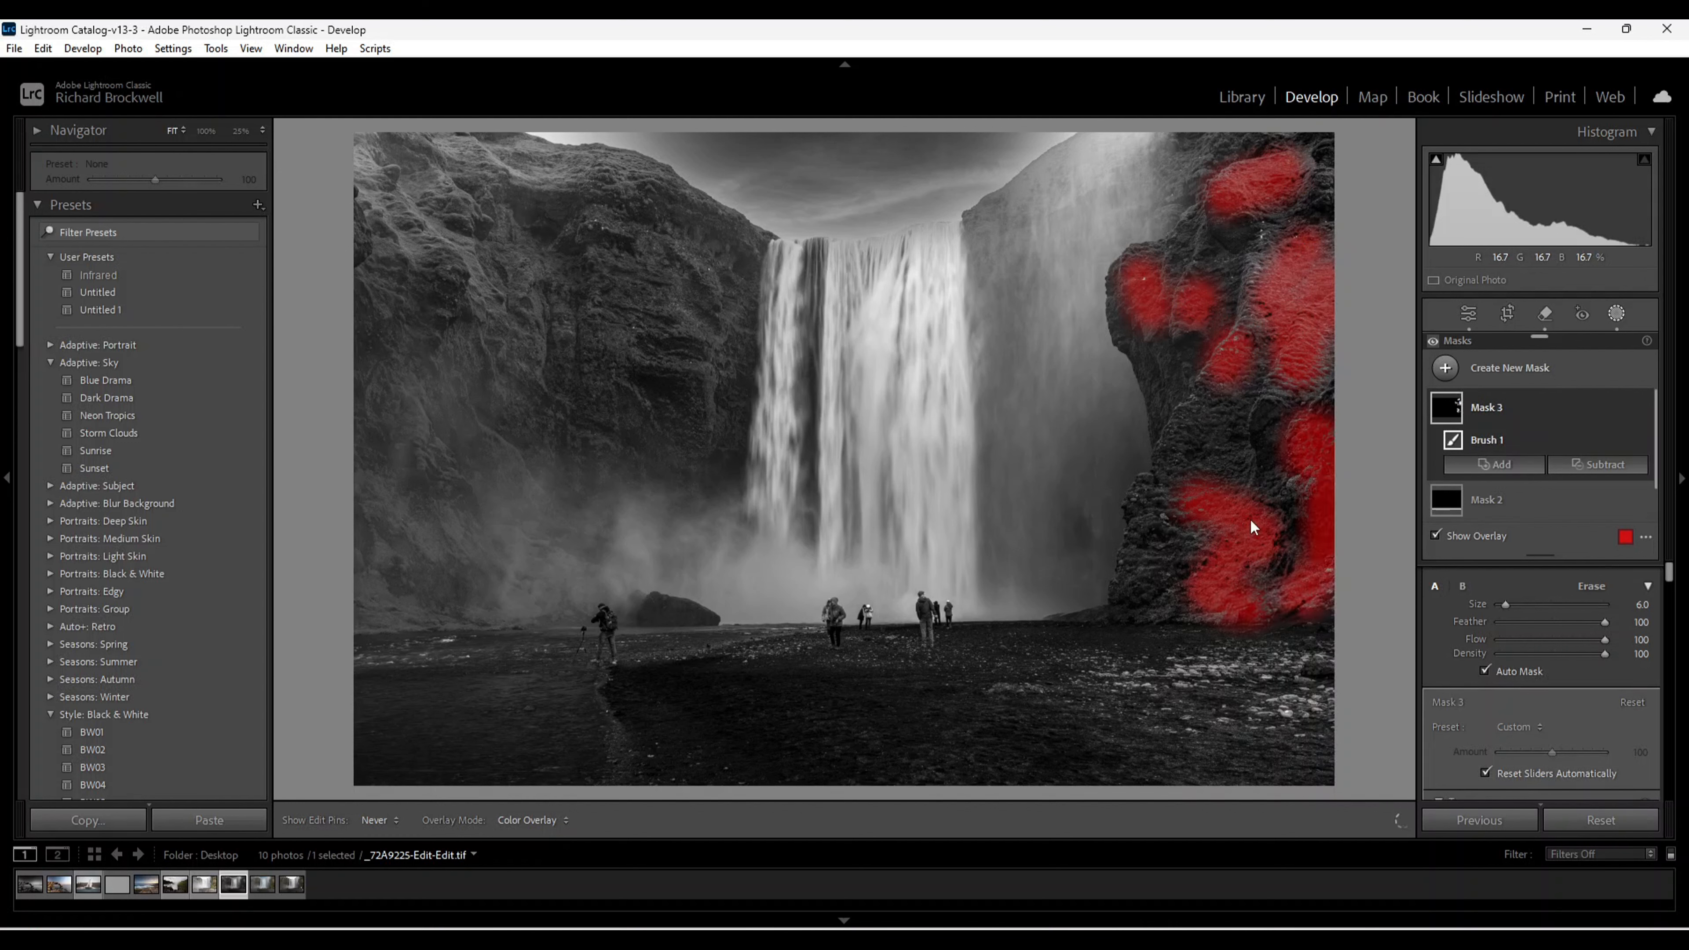
key("h")
Extend the brush mask over the bright gravel in the right foreground and several rock patches across the left cliff at size 6.0.
left_click_drag(1296, 673, 1056, 688)
left_click_drag(1315, 709, 1260, 710)
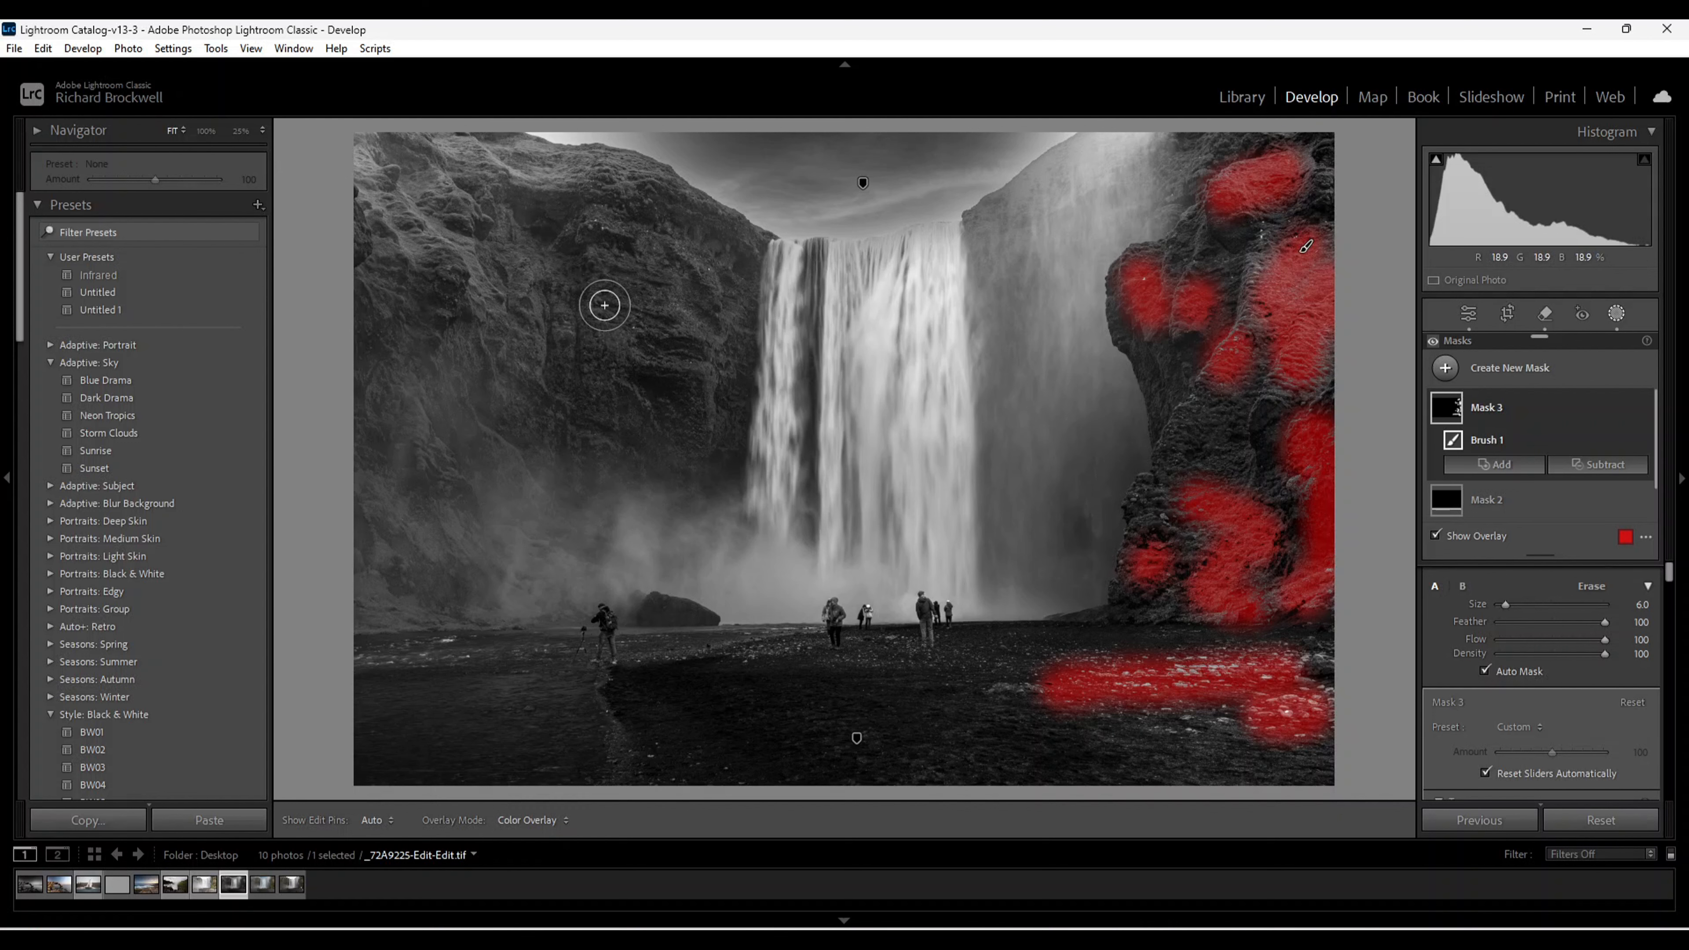
mouse_move(602, 326)
left_mouse_down()
mouse_move(685, 313)
mouse_move(630, 229)
mouse_move(641, 245)
mouse_move(620, 173)
mouse_move(590, 172)
mouse_move(714, 228)
left_mouse_up()
mouse_move(543, 200)
left_mouse_down()
mouse_move(516, 170)
mouse_move(592, 215)
left_mouse_up()
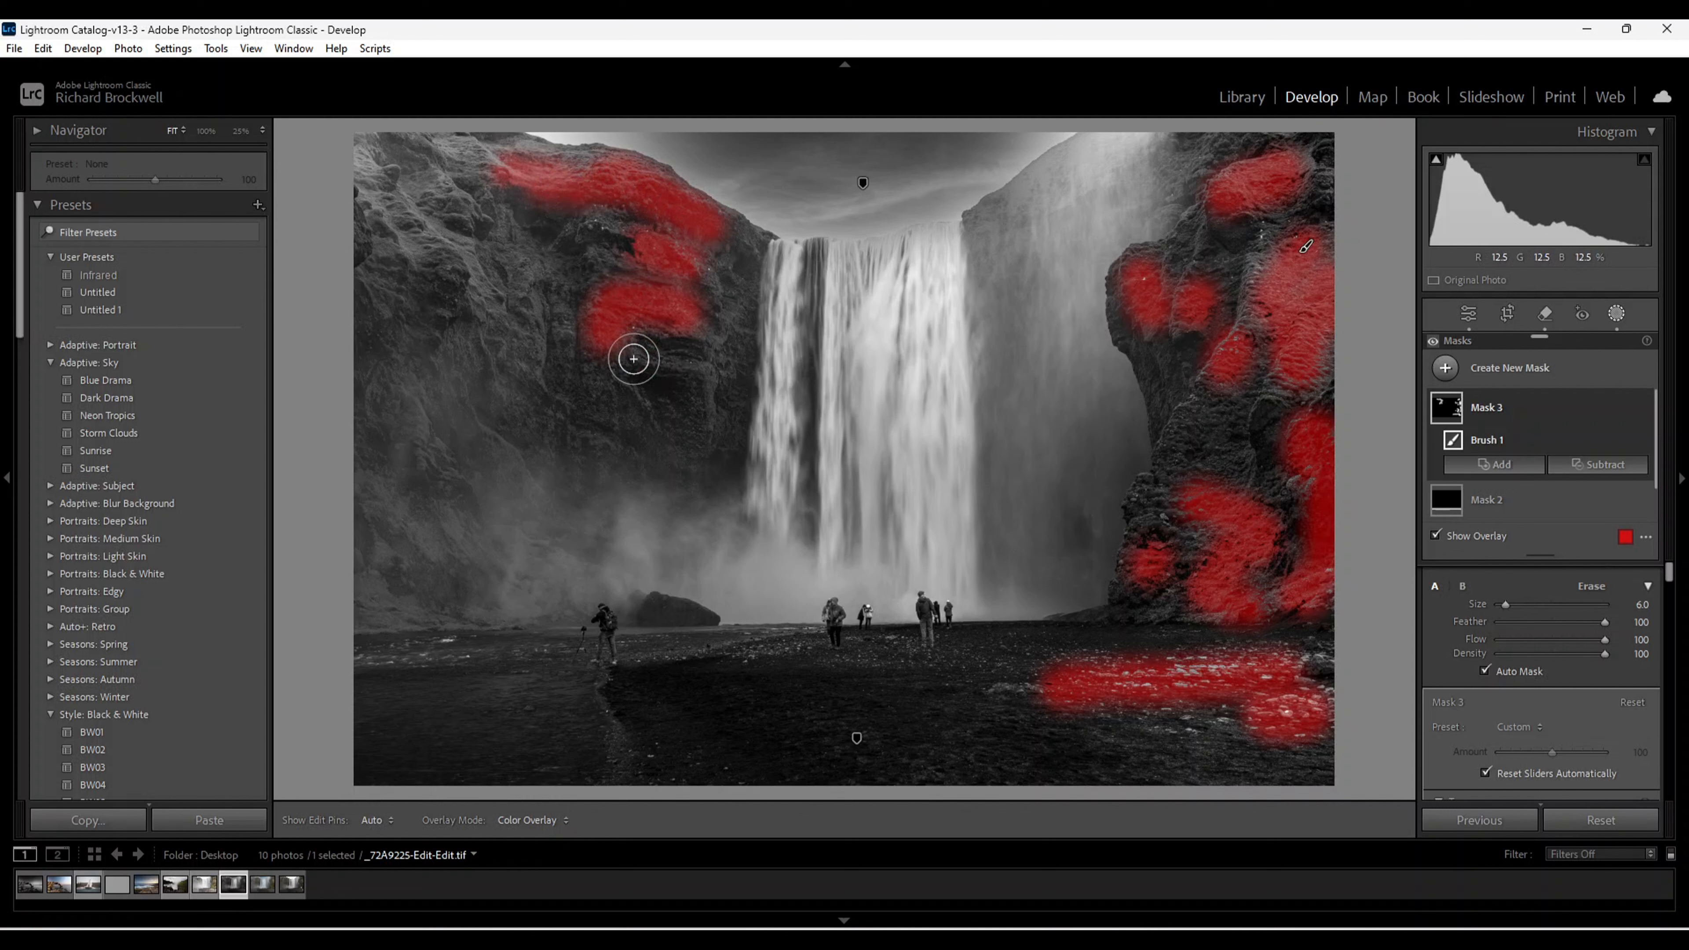
mouse_move(633, 358)
left_mouse_down()
mouse_move(701, 371)
mouse_move(712, 418)
left_mouse_up()
left_click_drag(582, 406, 586, 439)
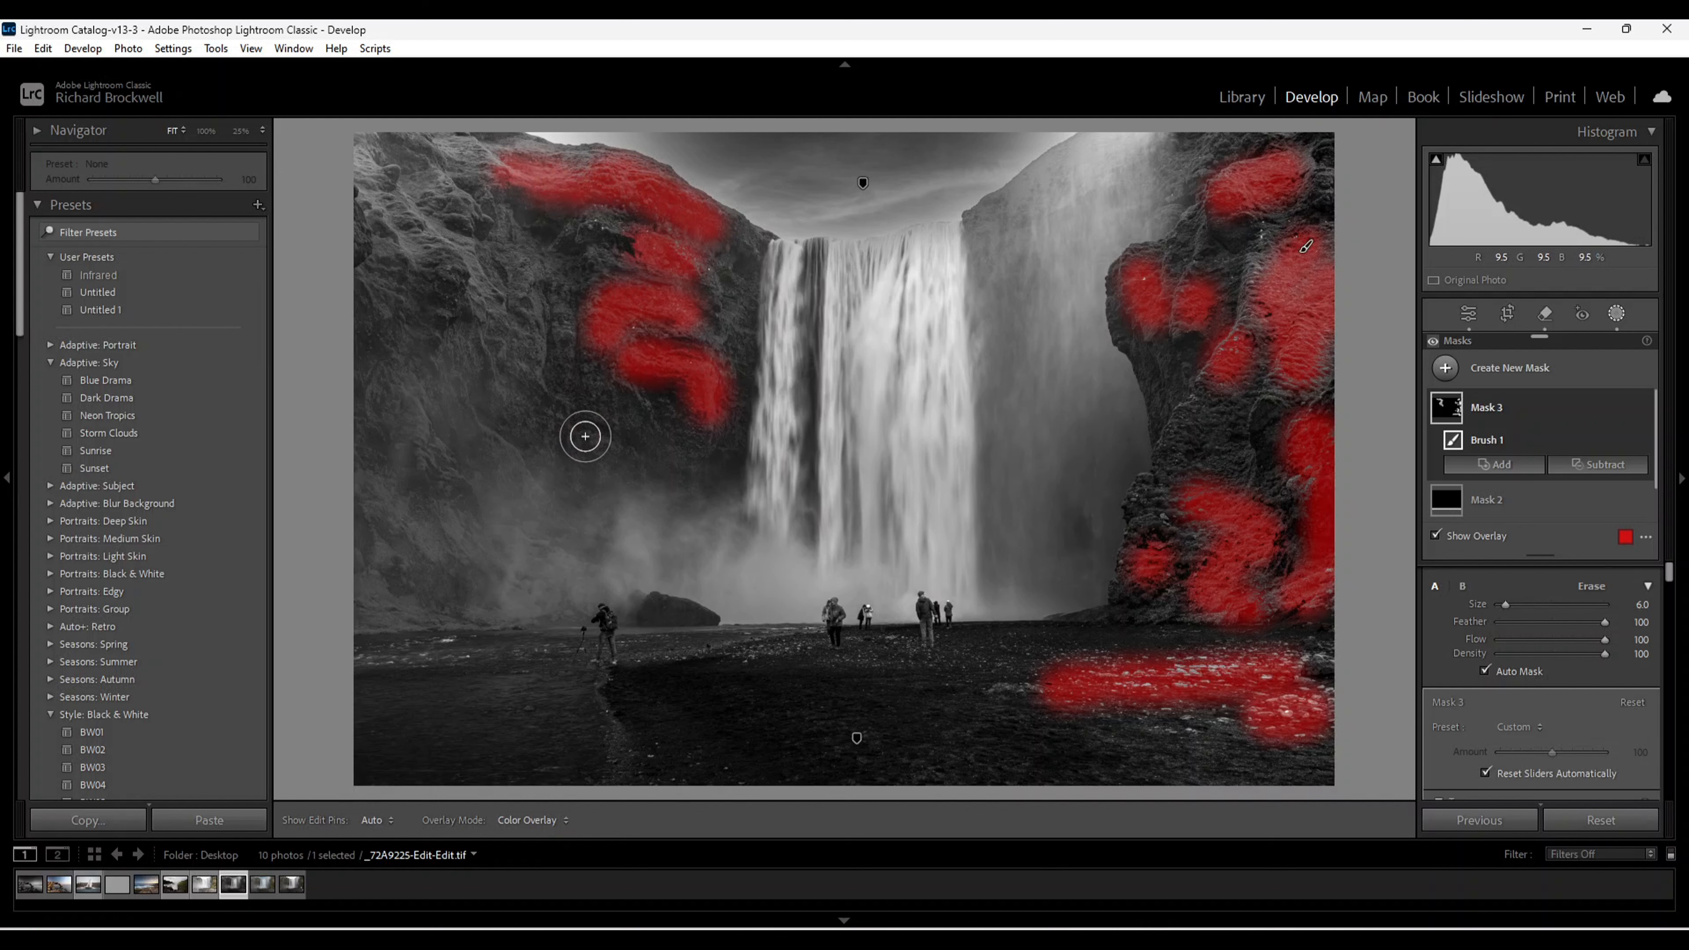
key("h")
left_click_drag(546, 334, 539, 283)
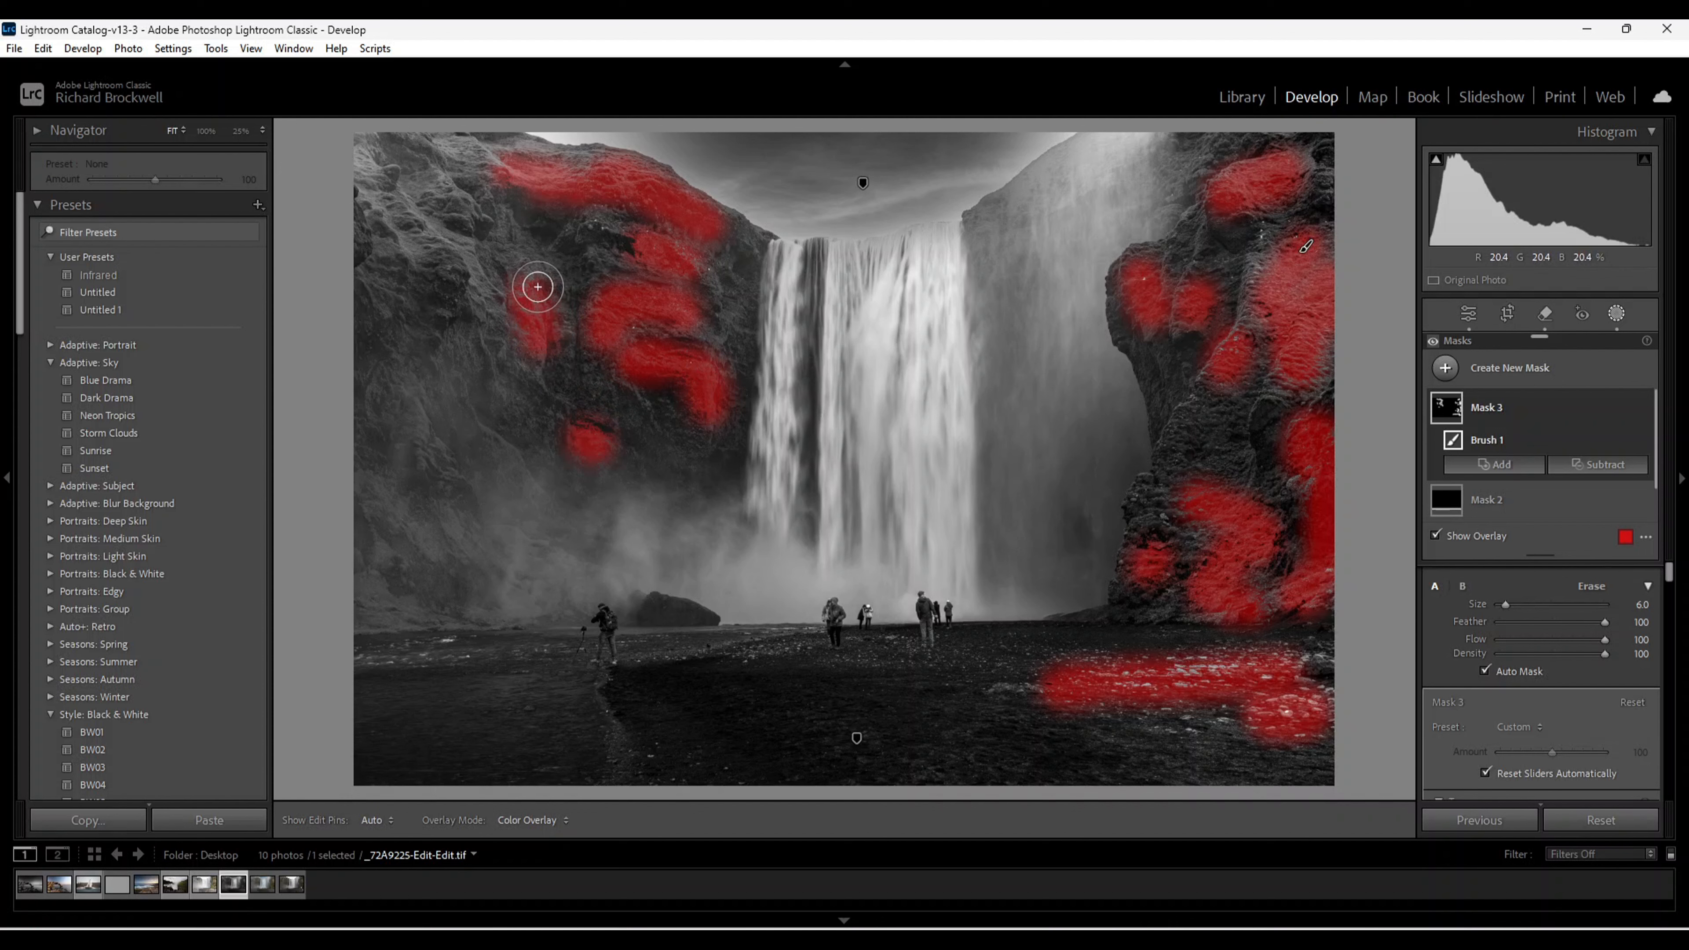
left_click_drag(512, 403, 530, 430)
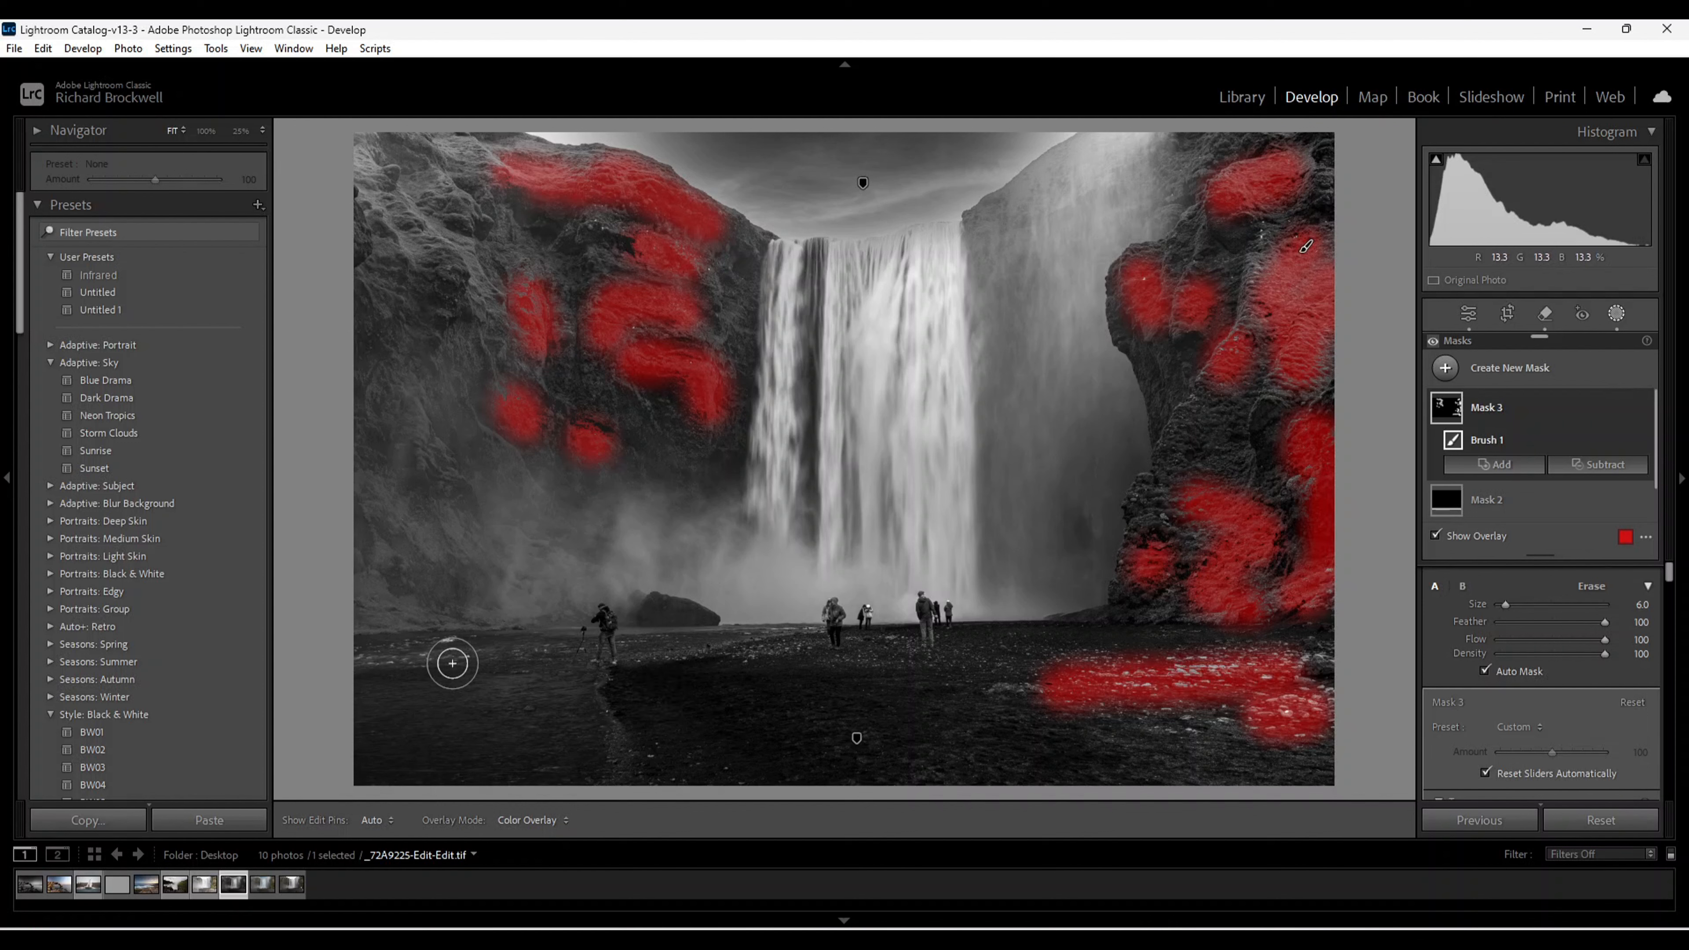
Extend the brush mask over the left shore, the stream's edge at brush size 3.0, and more of the right foreground gravel at 6.0.
mouse_move(433, 660)
left_mouse_down()
mouse_move(394, 663)
mouse_move(547, 678)
left_mouse_up()
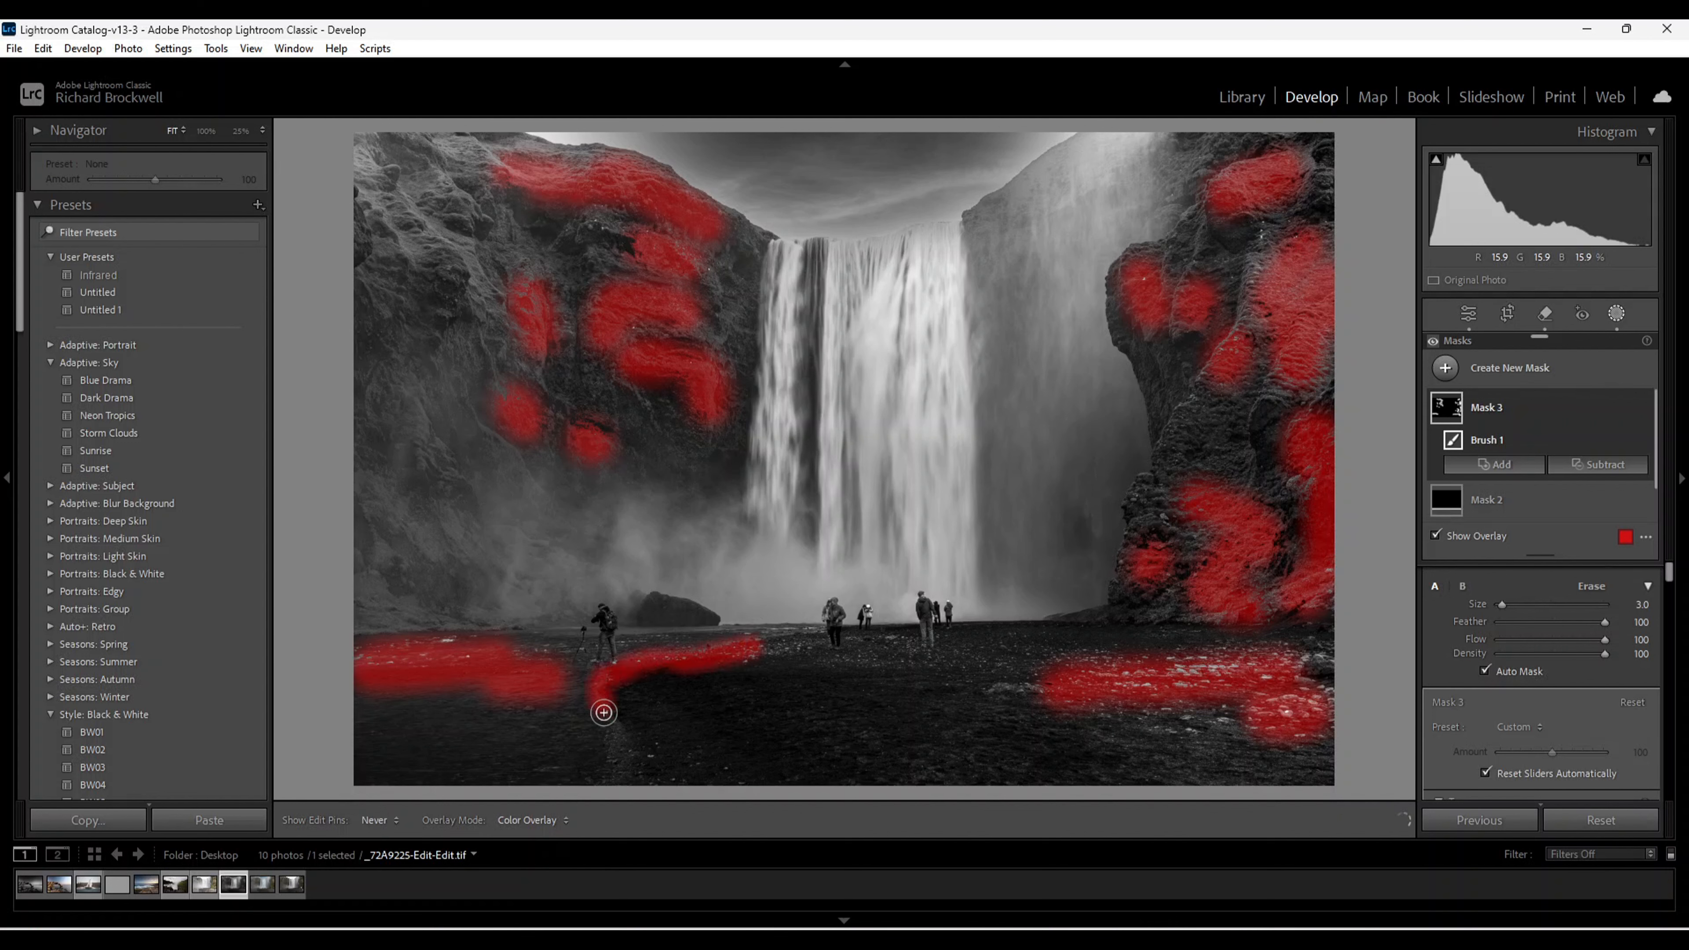
left_click_drag(616, 781, 616, 785)
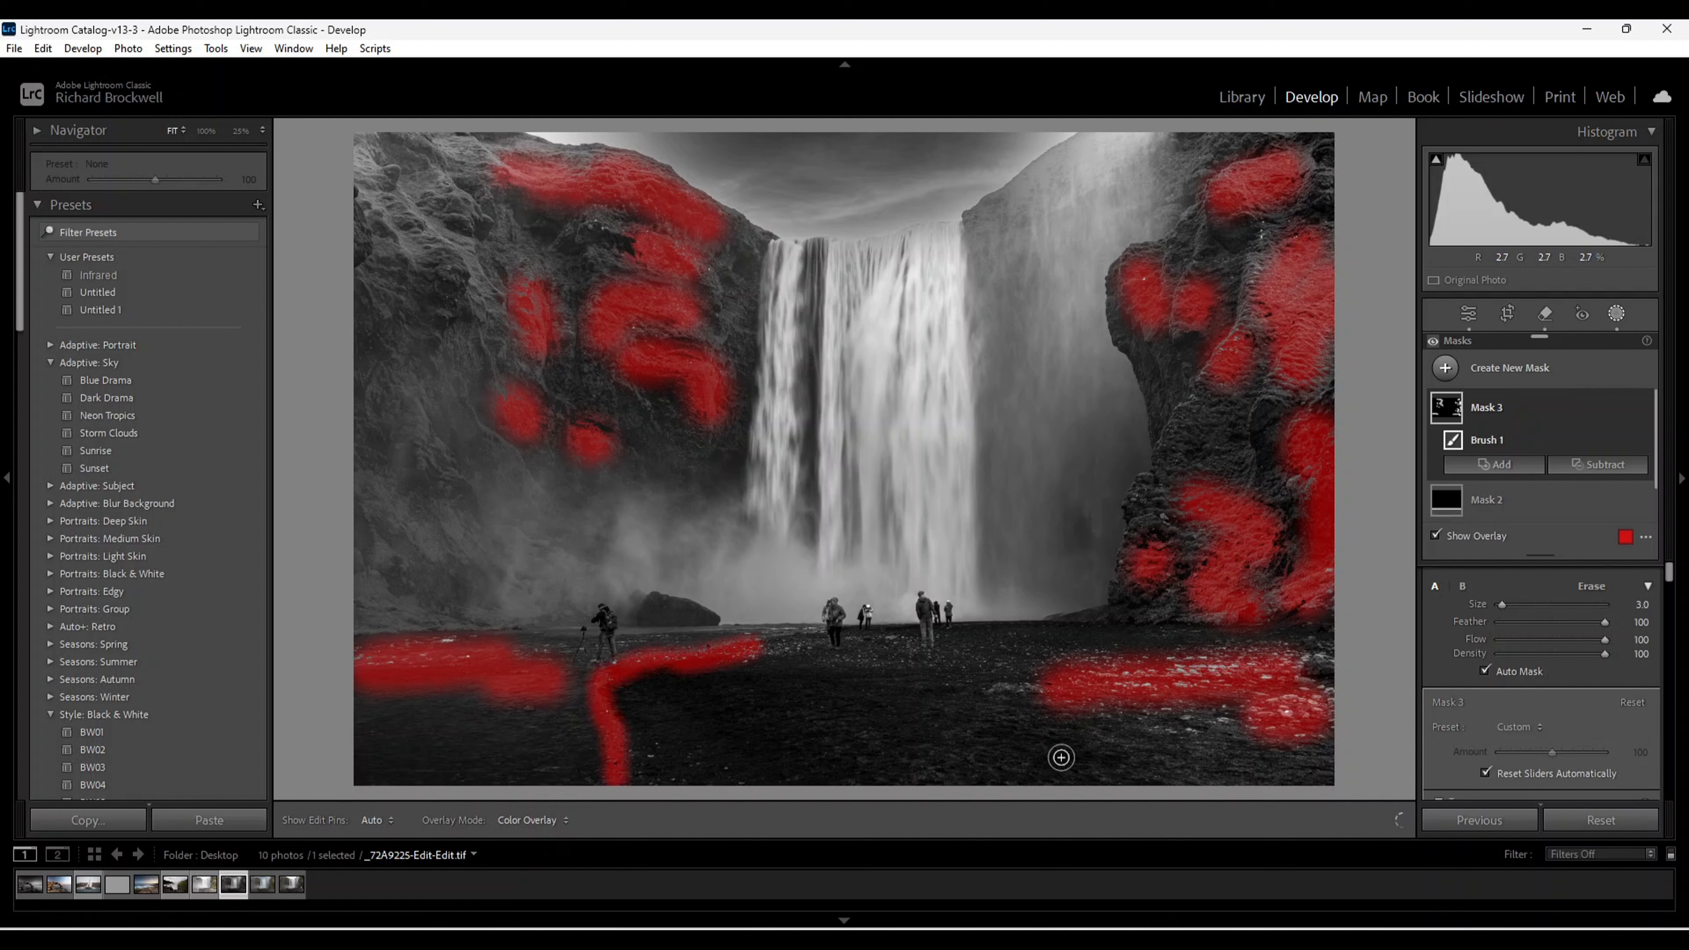
scroll(1165, 732, "up", 3)
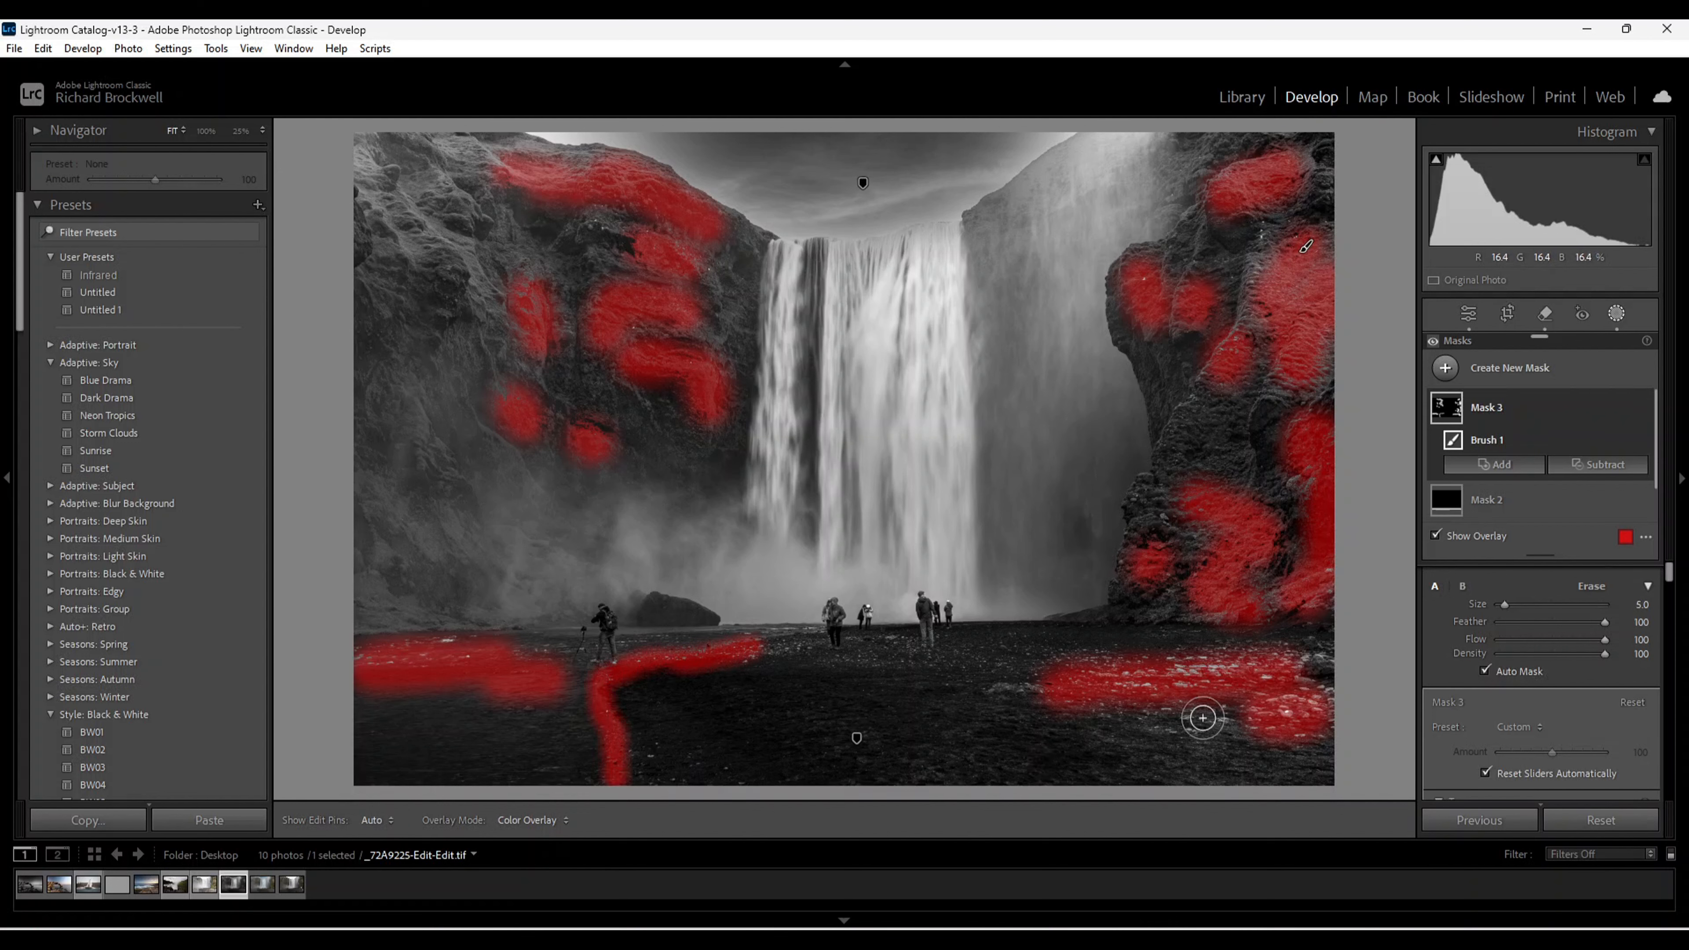
mouse_move(1214, 716)
left_mouse_down()
mouse_move(1104, 716)
mouse_move(1254, 705)
left_mouse_up()
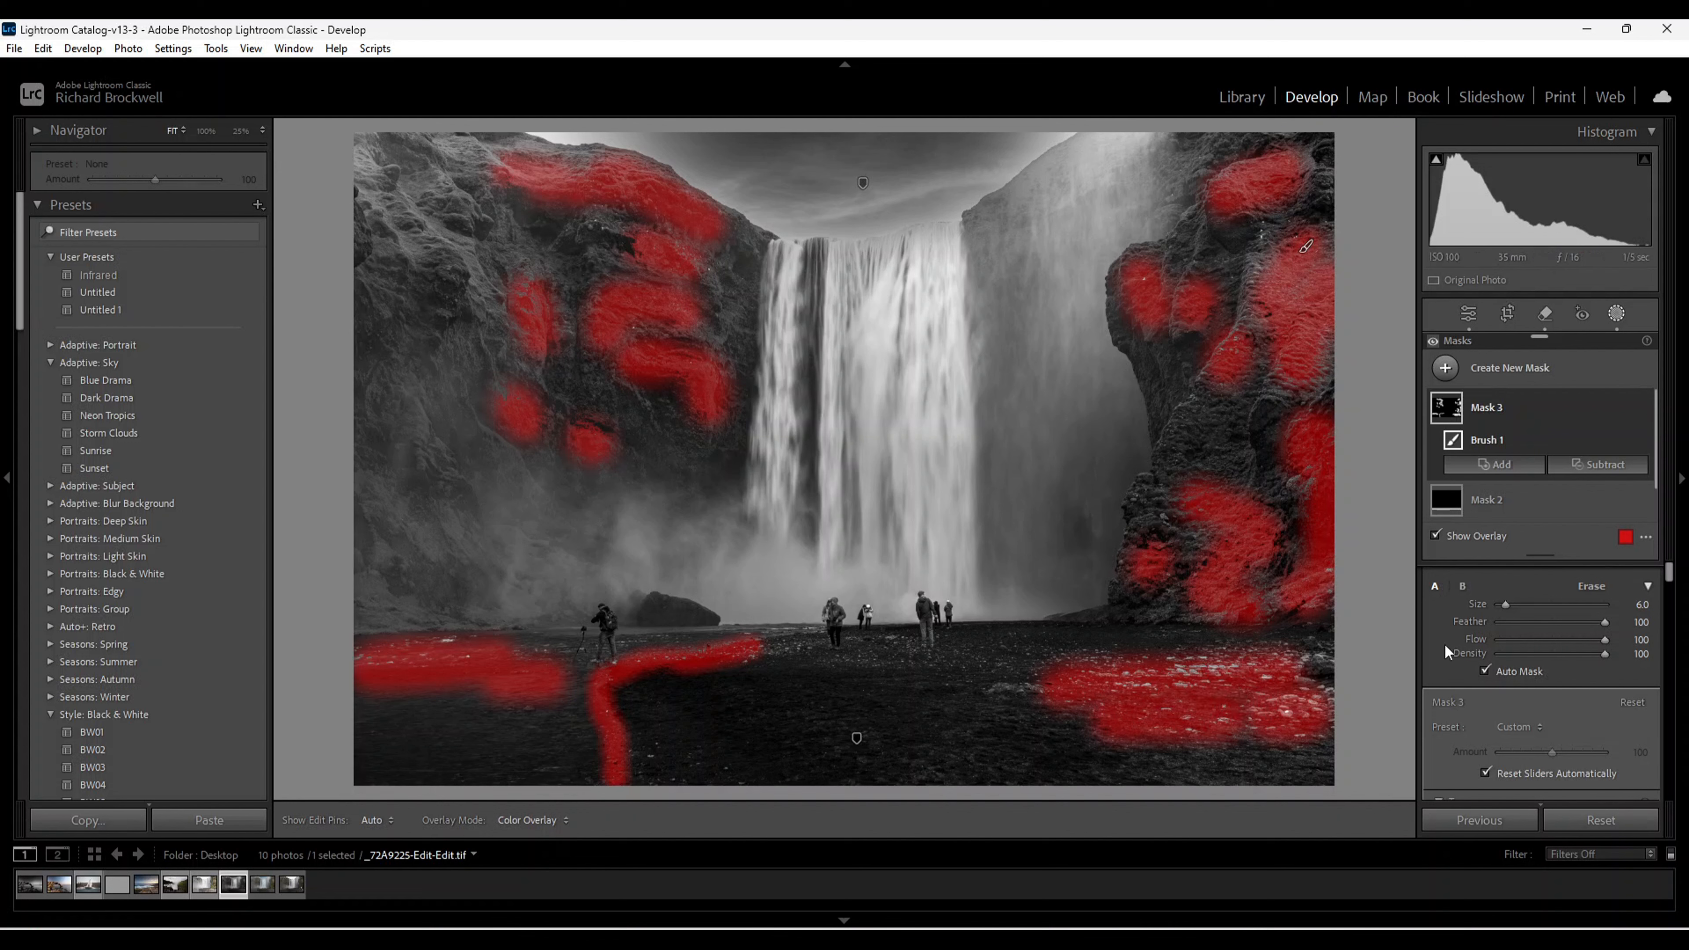
Set the Exposure of the brush mask over the cliffs and foreground to 0.41.
scroll(1463, 643, "down", 2)
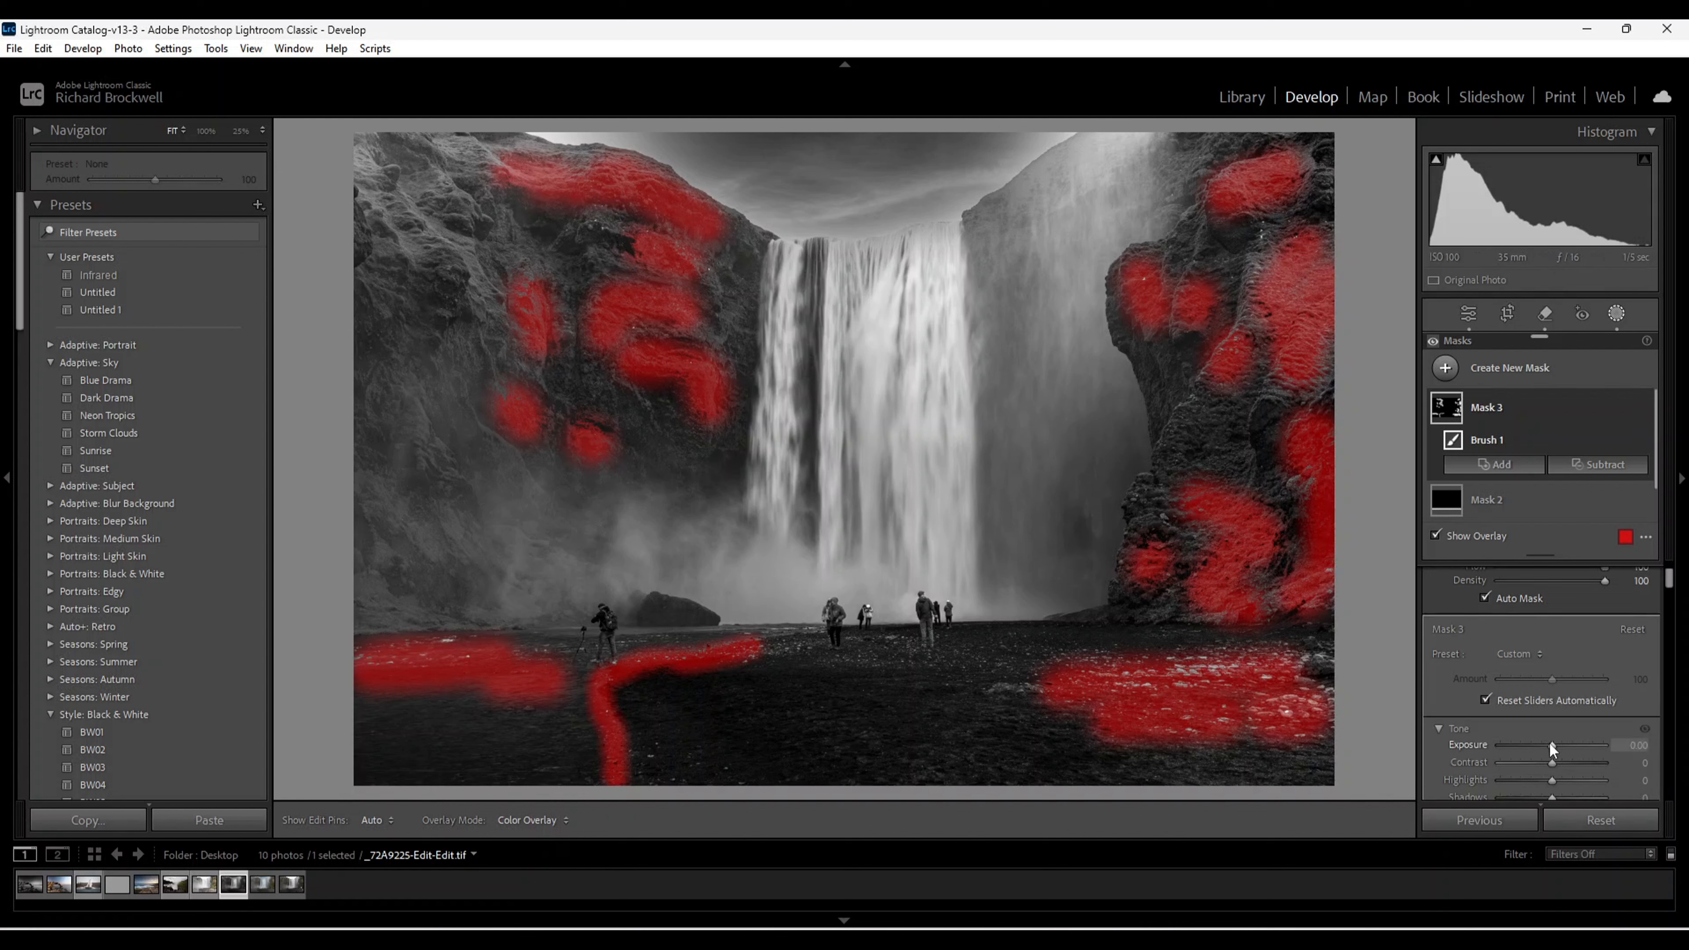
mouse_move(1551, 746)
left_mouse_down()
mouse_move(1585, 747)
mouse_move(1557, 748)
left_mouse_up()
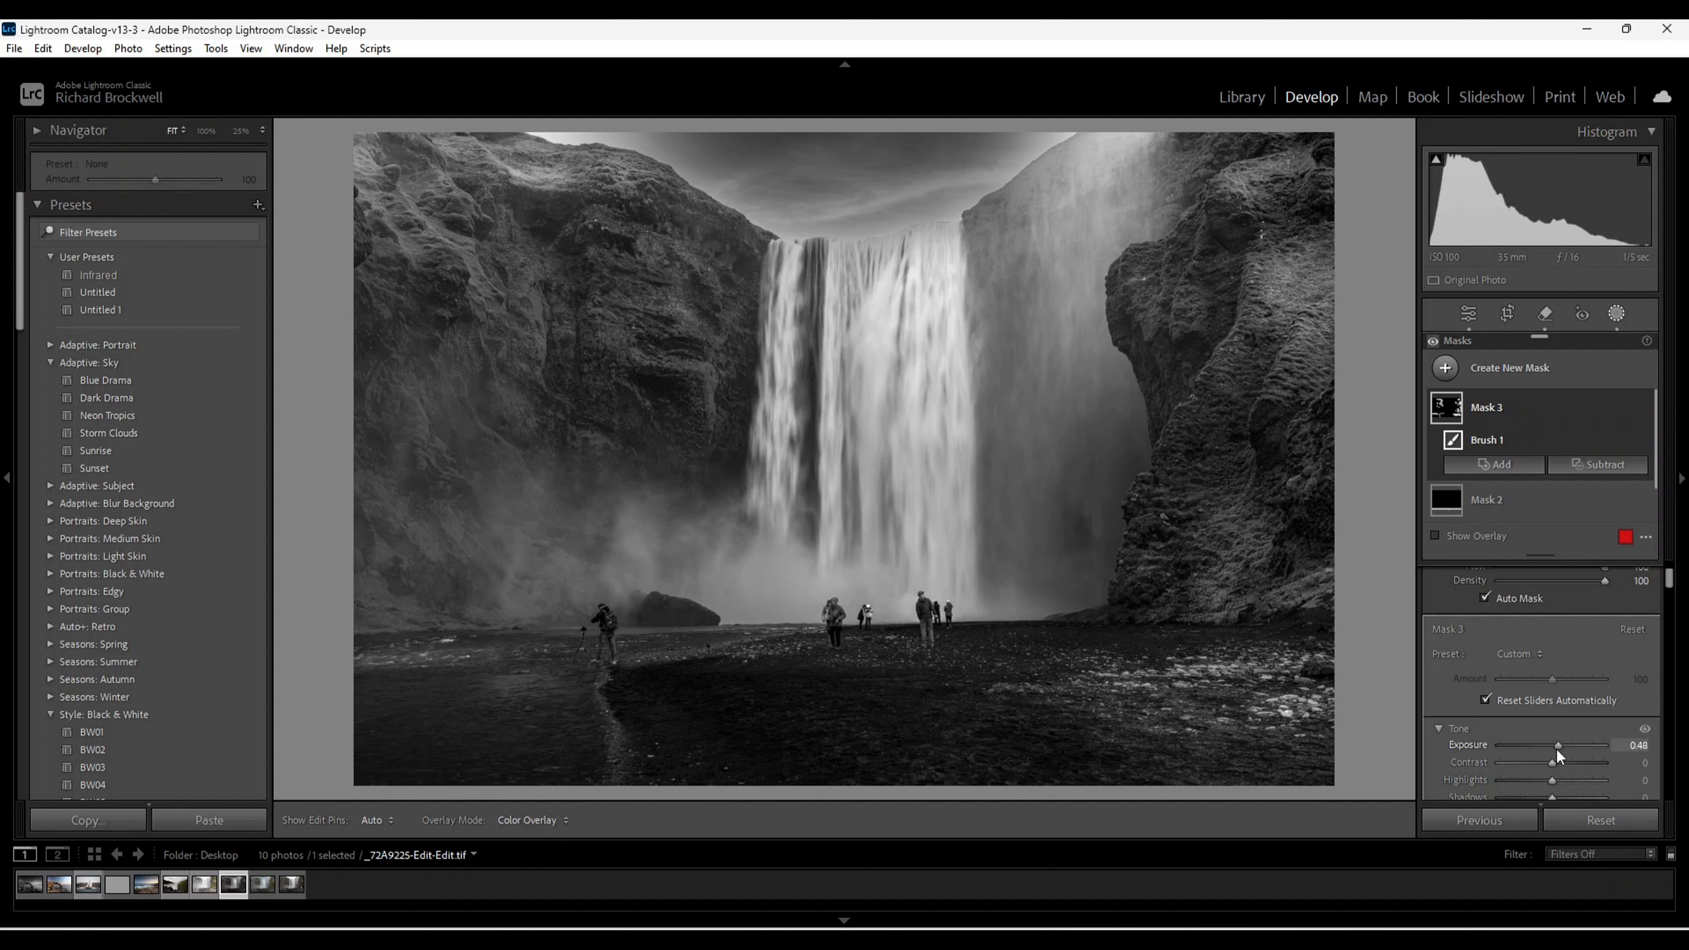
left_click_drag(1556, 748, 1554, 749)
Create another brush mask and paint over separate shadowed patches of rock on the right cliff.
left_click(1446, 370)
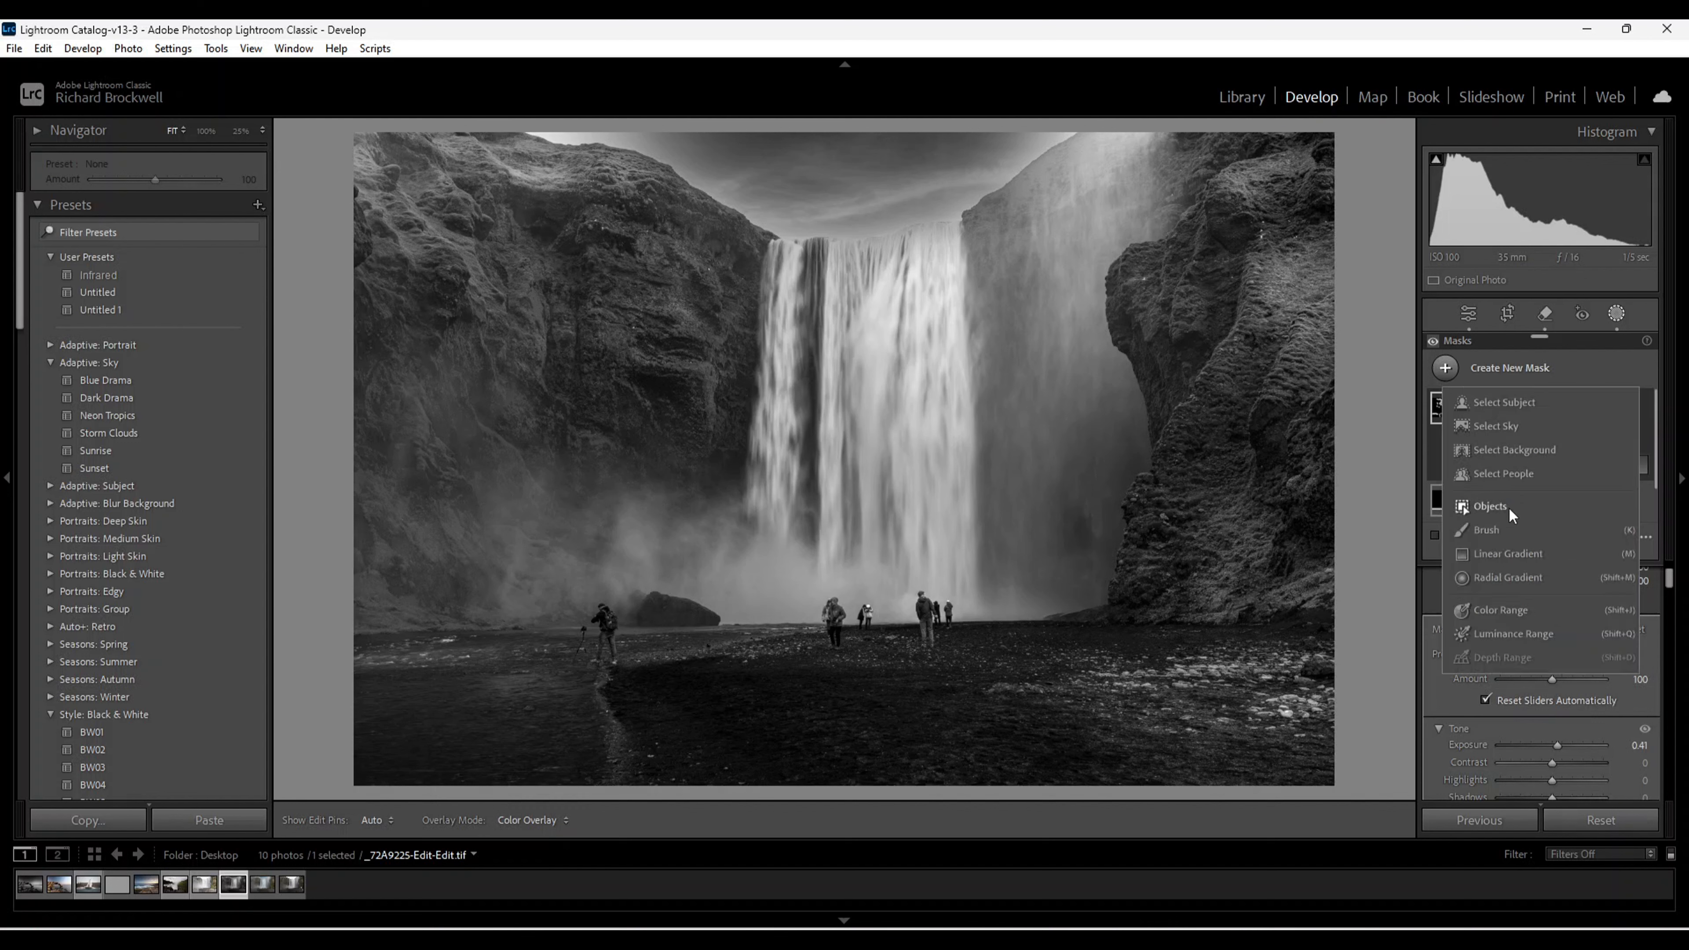
left_click(1488, 529)
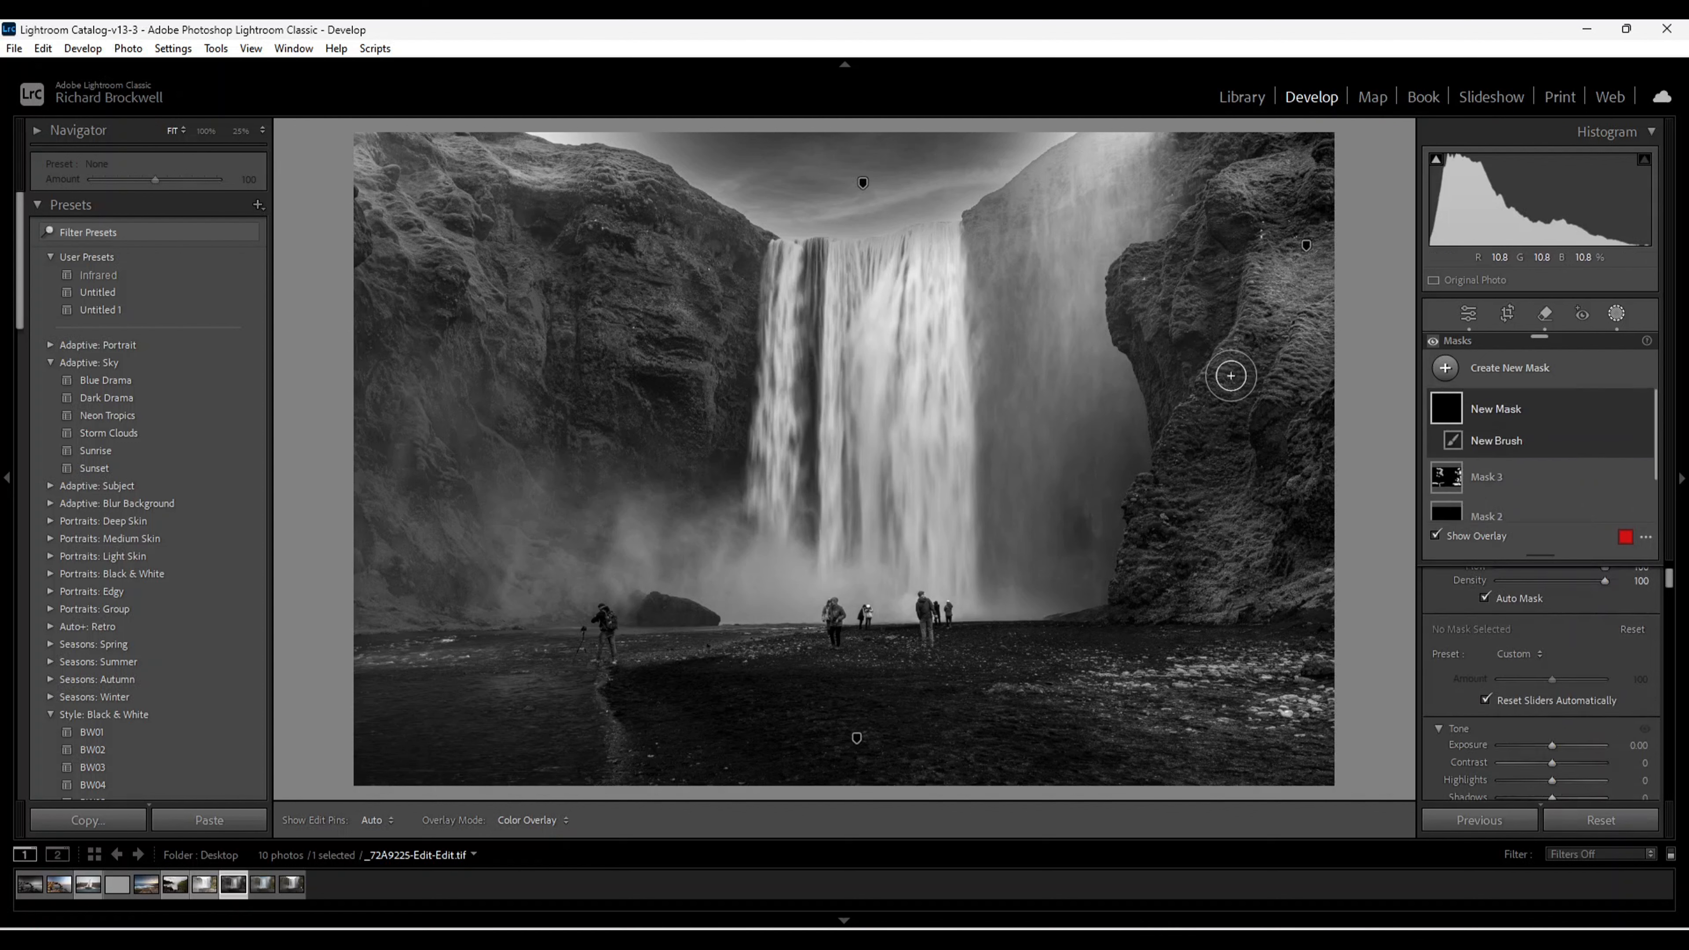
mouse_move(1268, 408)
left_mouse_down()
mouse_move(1267, 434)
mouse_move(1179, 367)
mouse_move(1167, 389)
left_mouse_up()
mouse_move(1263, 271)
left_mouse_down()
mouse_move(1325, 210)
mouse_move(1237, 230)
left_mouse_up()
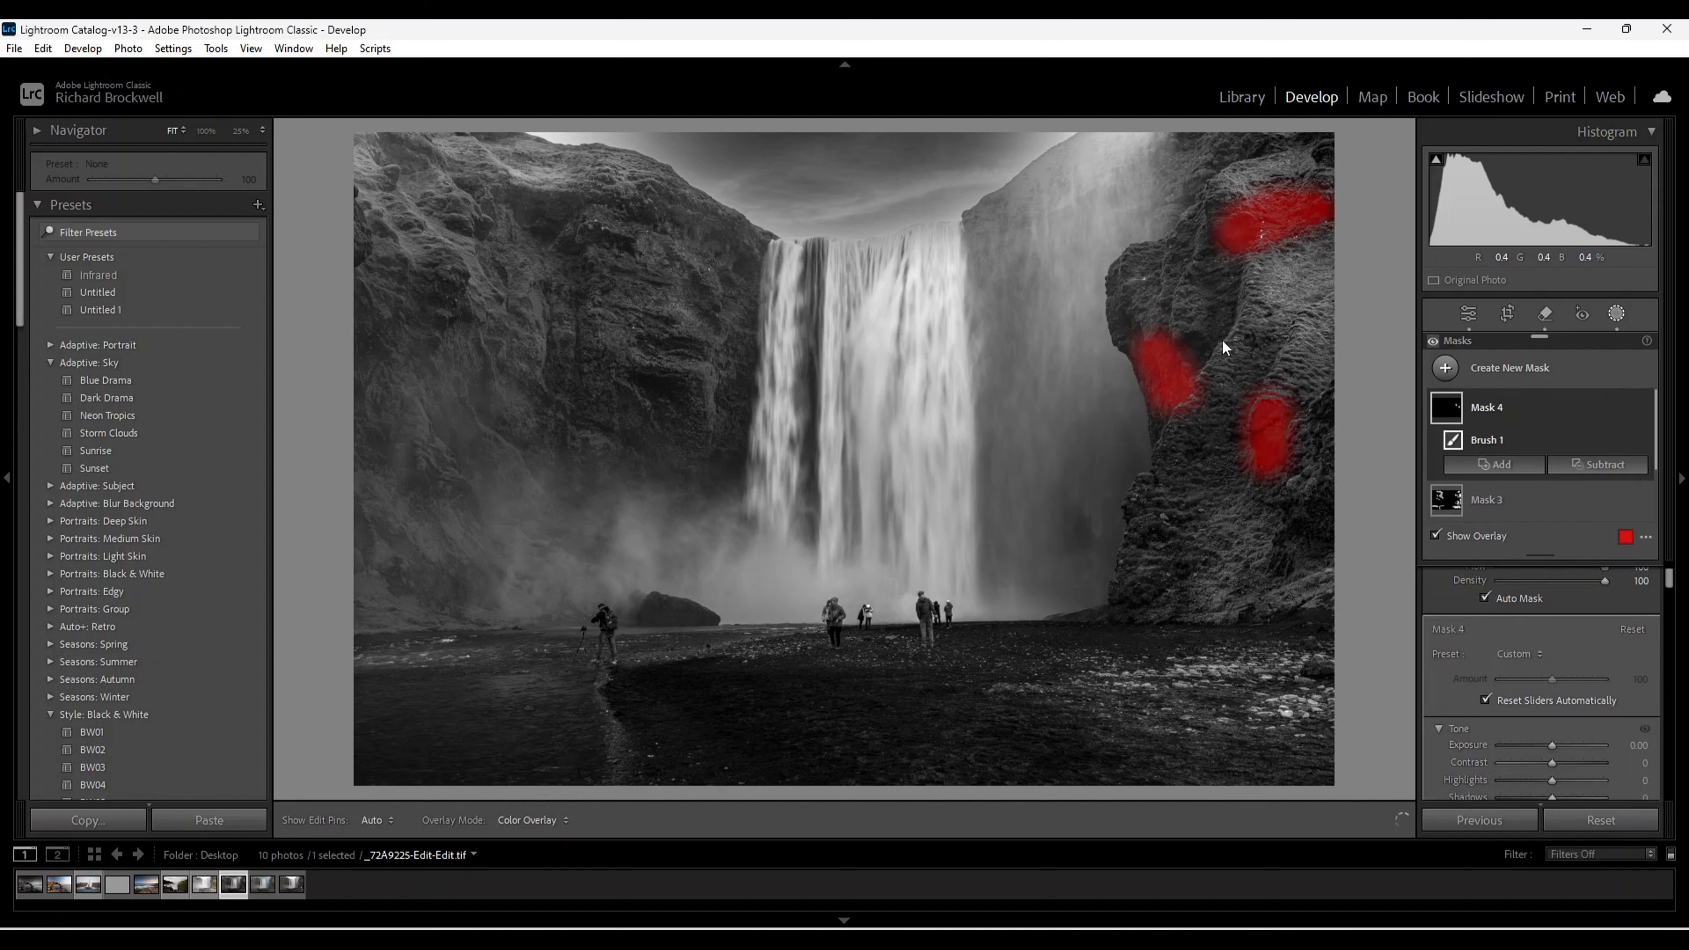
left_click_drag(1160, 514, 1160, 552)
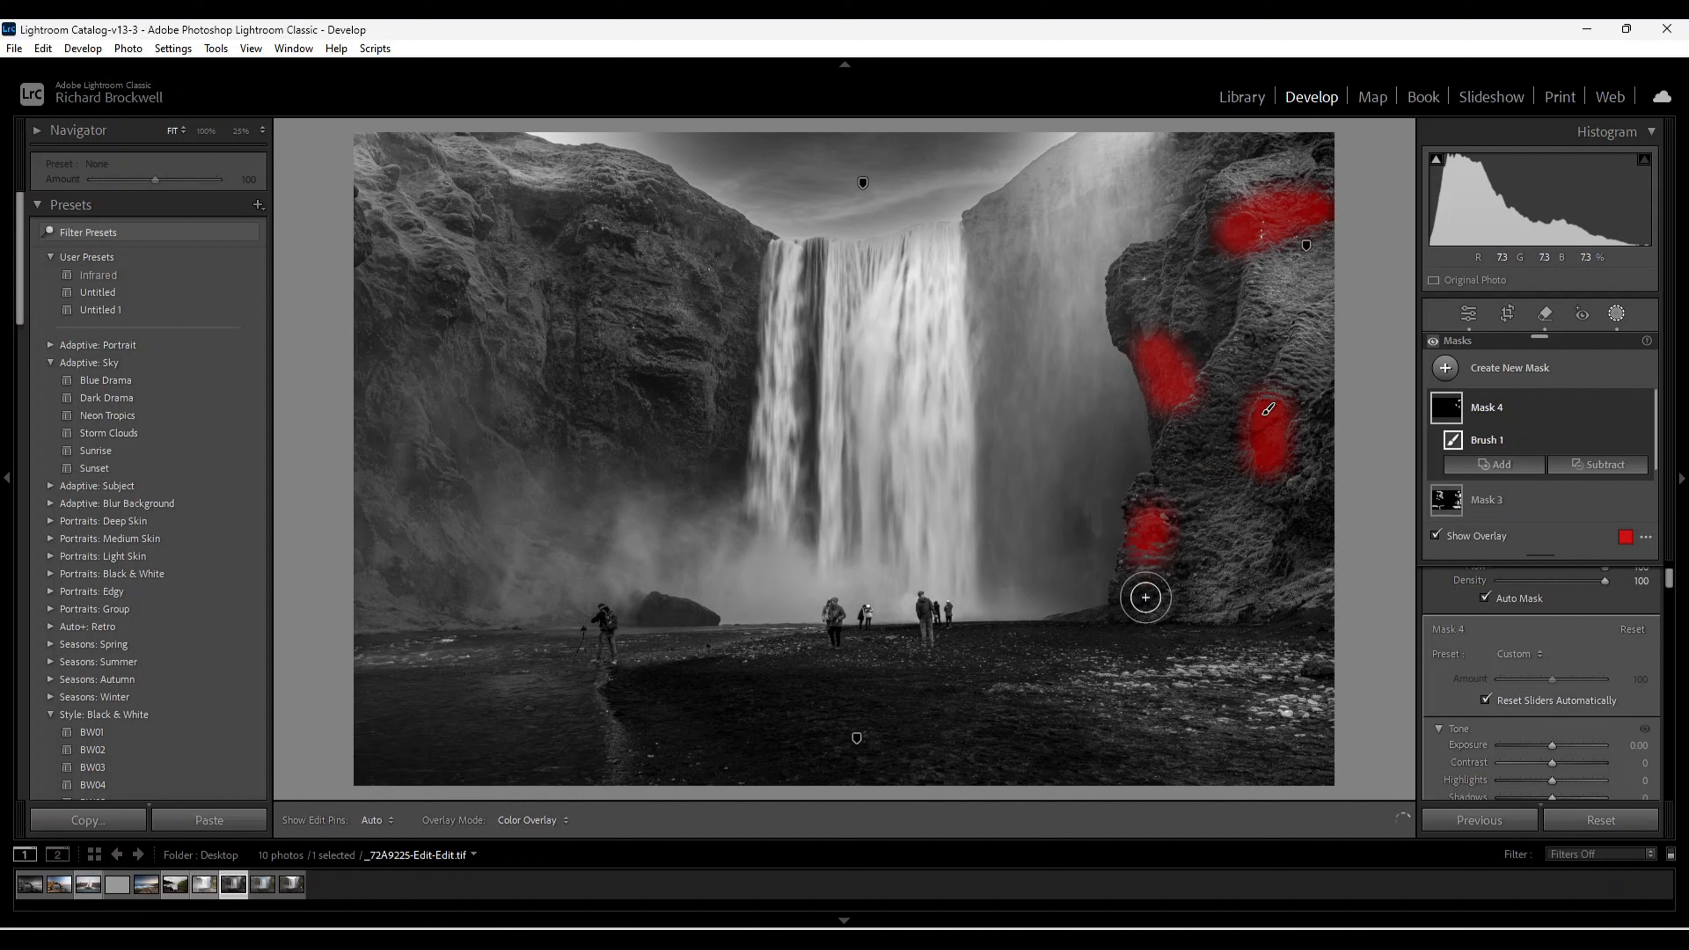
left_click_drag(1325, 508, 1312, 539)
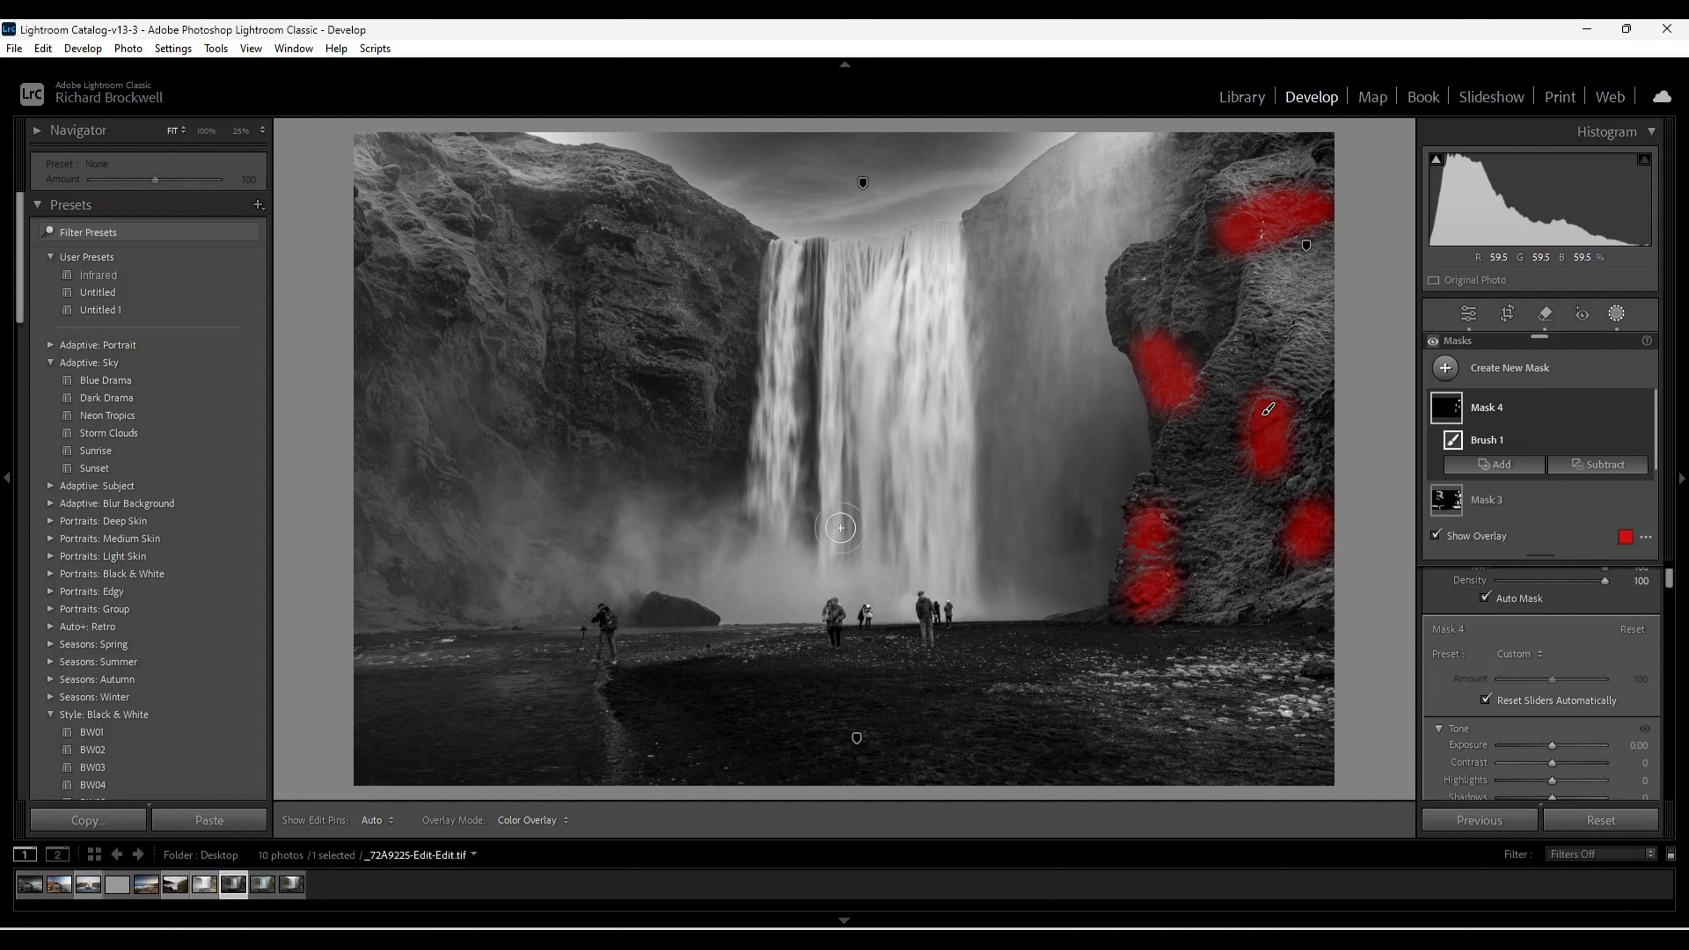
Extend the new brush mask over scattered patches of the left cliff and along the right cliff's inner edge and middle.
left_click_drag(665, 401, 677, 409)
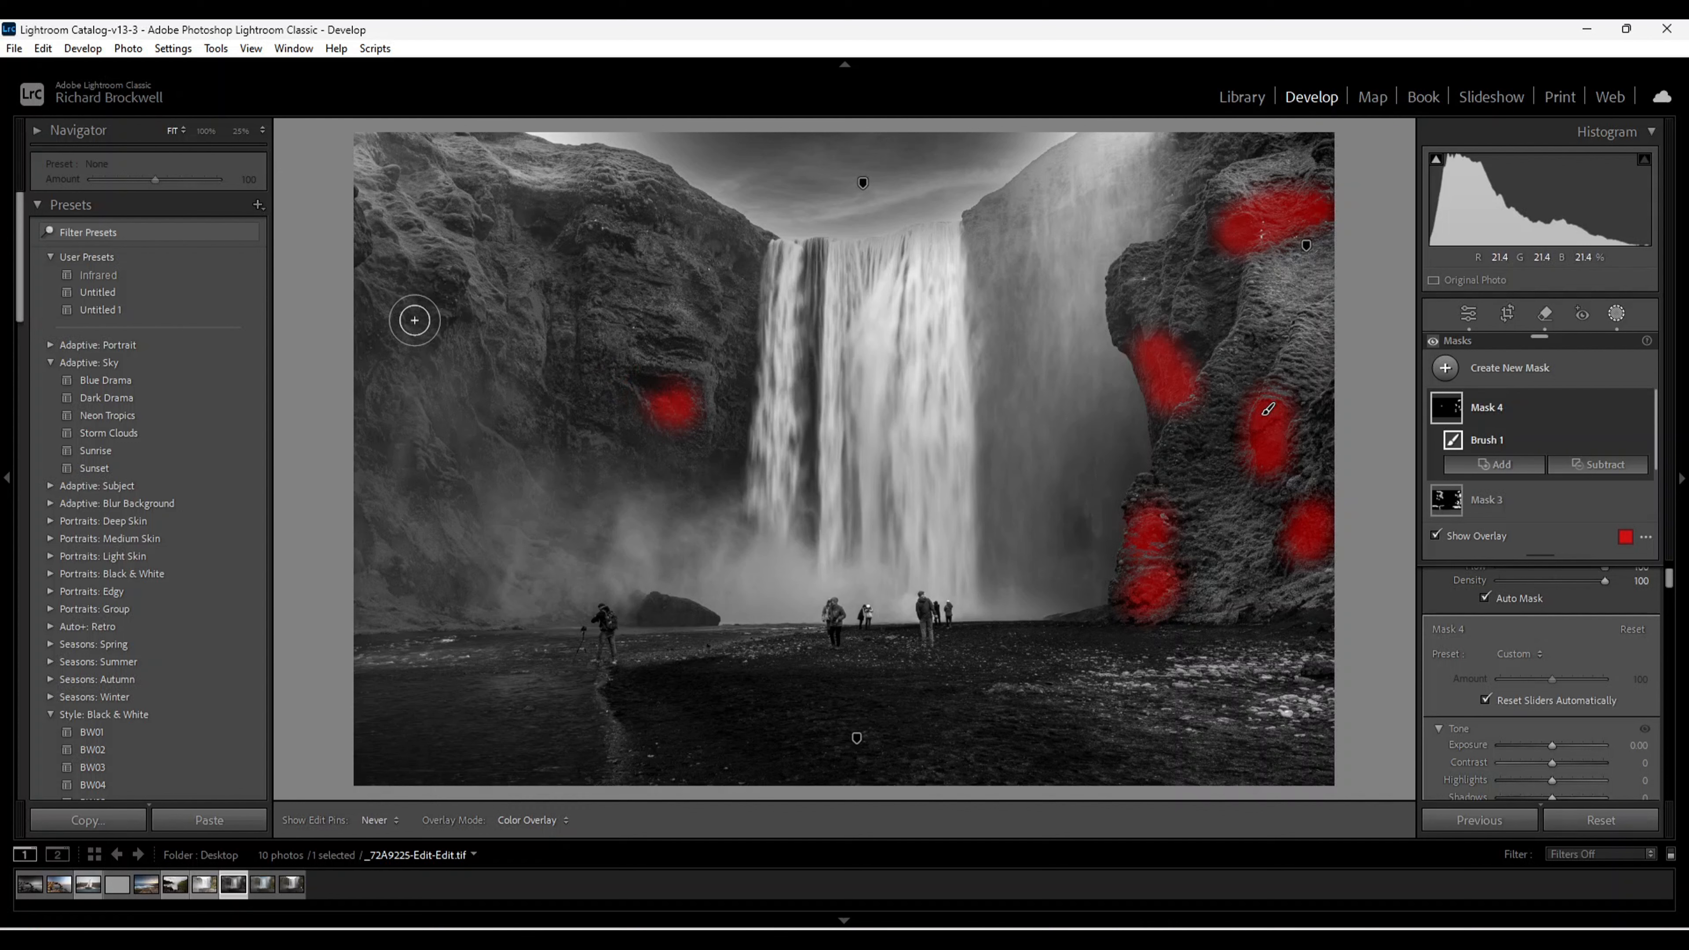
mouse_move(390, 323)
left_mouse_down()
mouse_move(354, 350)
mouse_move(373, 423)
left_mouse_up()
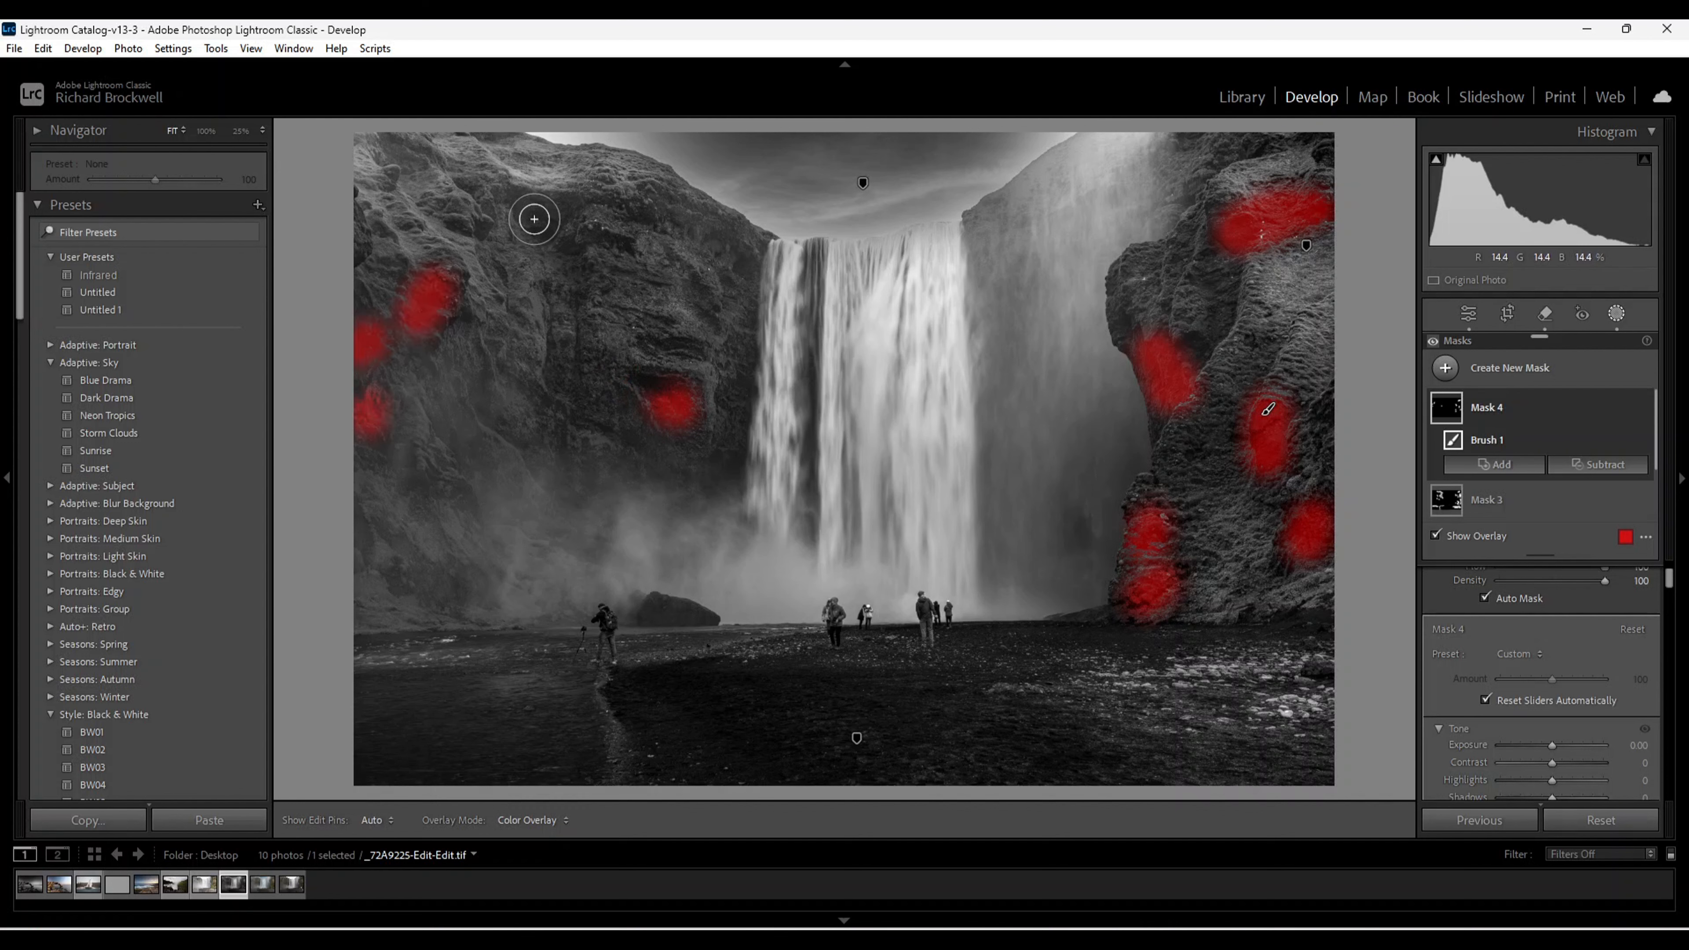
key("h")
left_click_drag(565, 216, 542, 218)
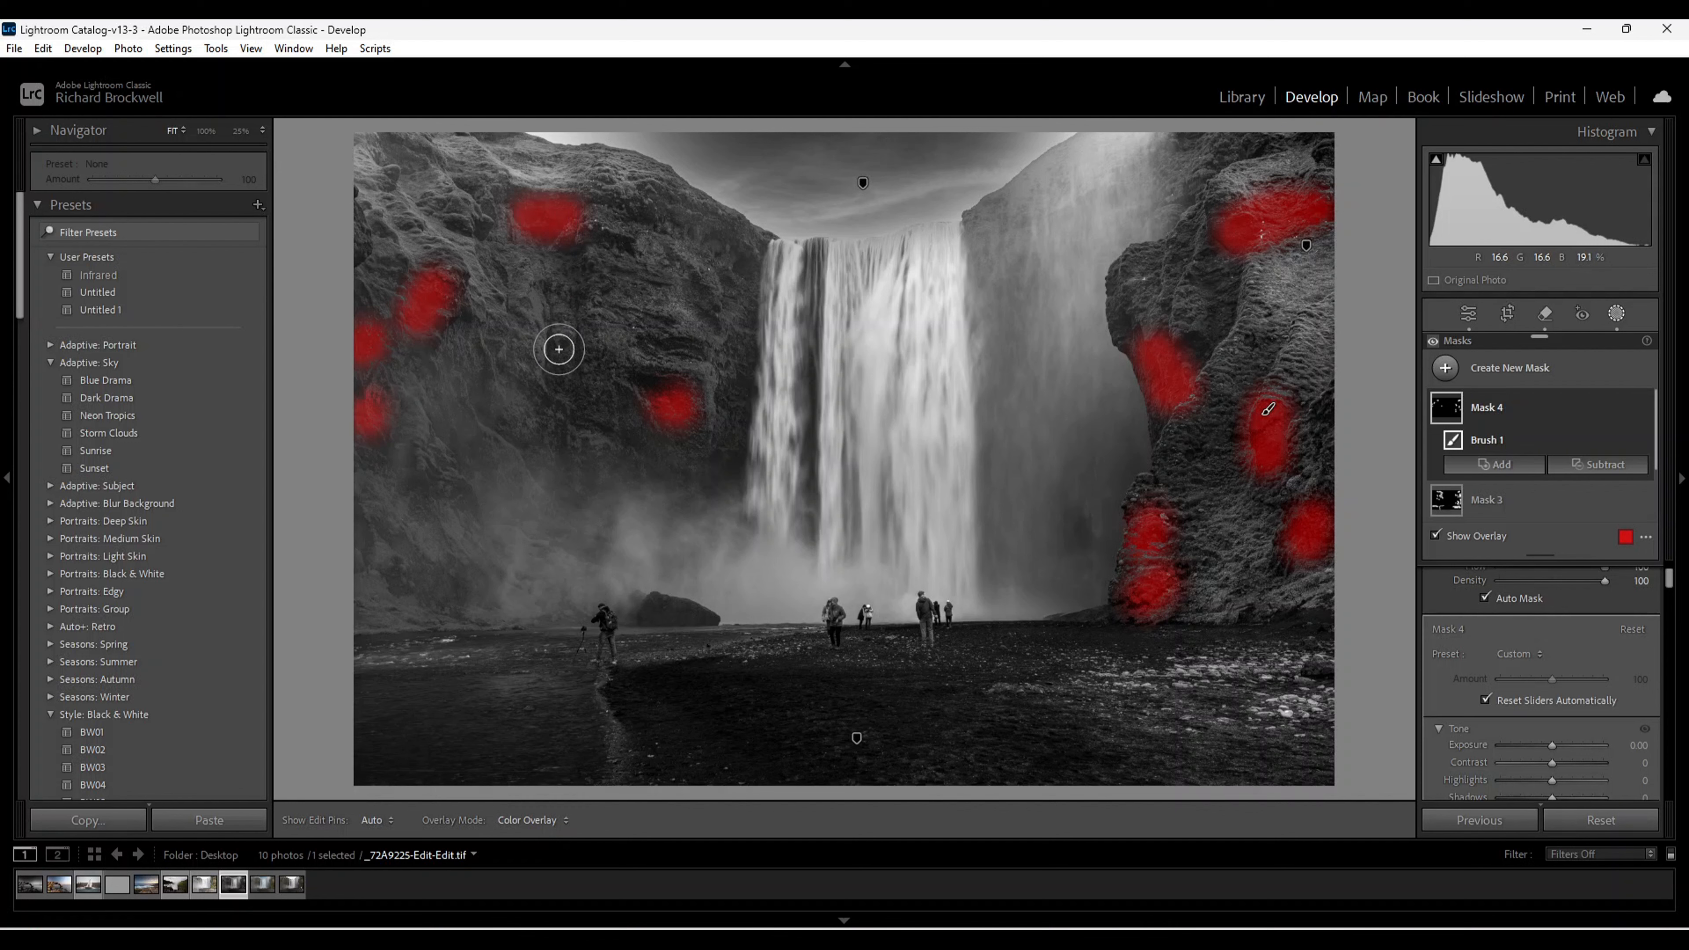
left_click_drag(568, 385, 565, 370)
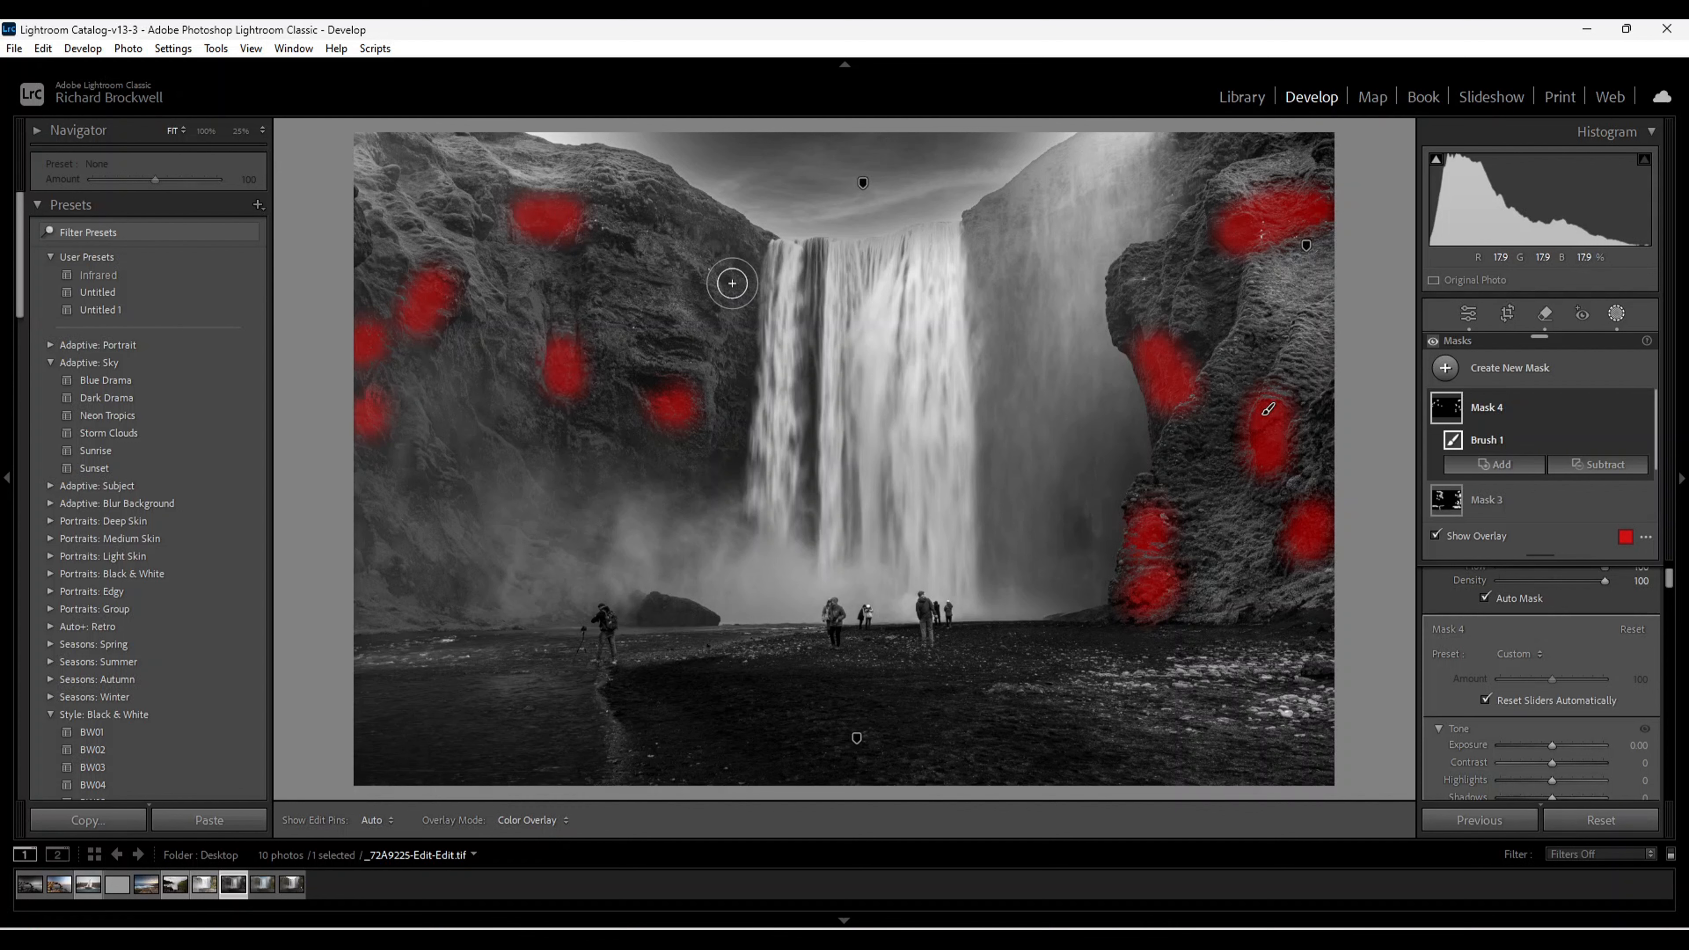
mouse_move(624, 208)
left_mouse_down()
mouse_move(596, 200)
mouse_move(648, 210)
left_mouse_up()
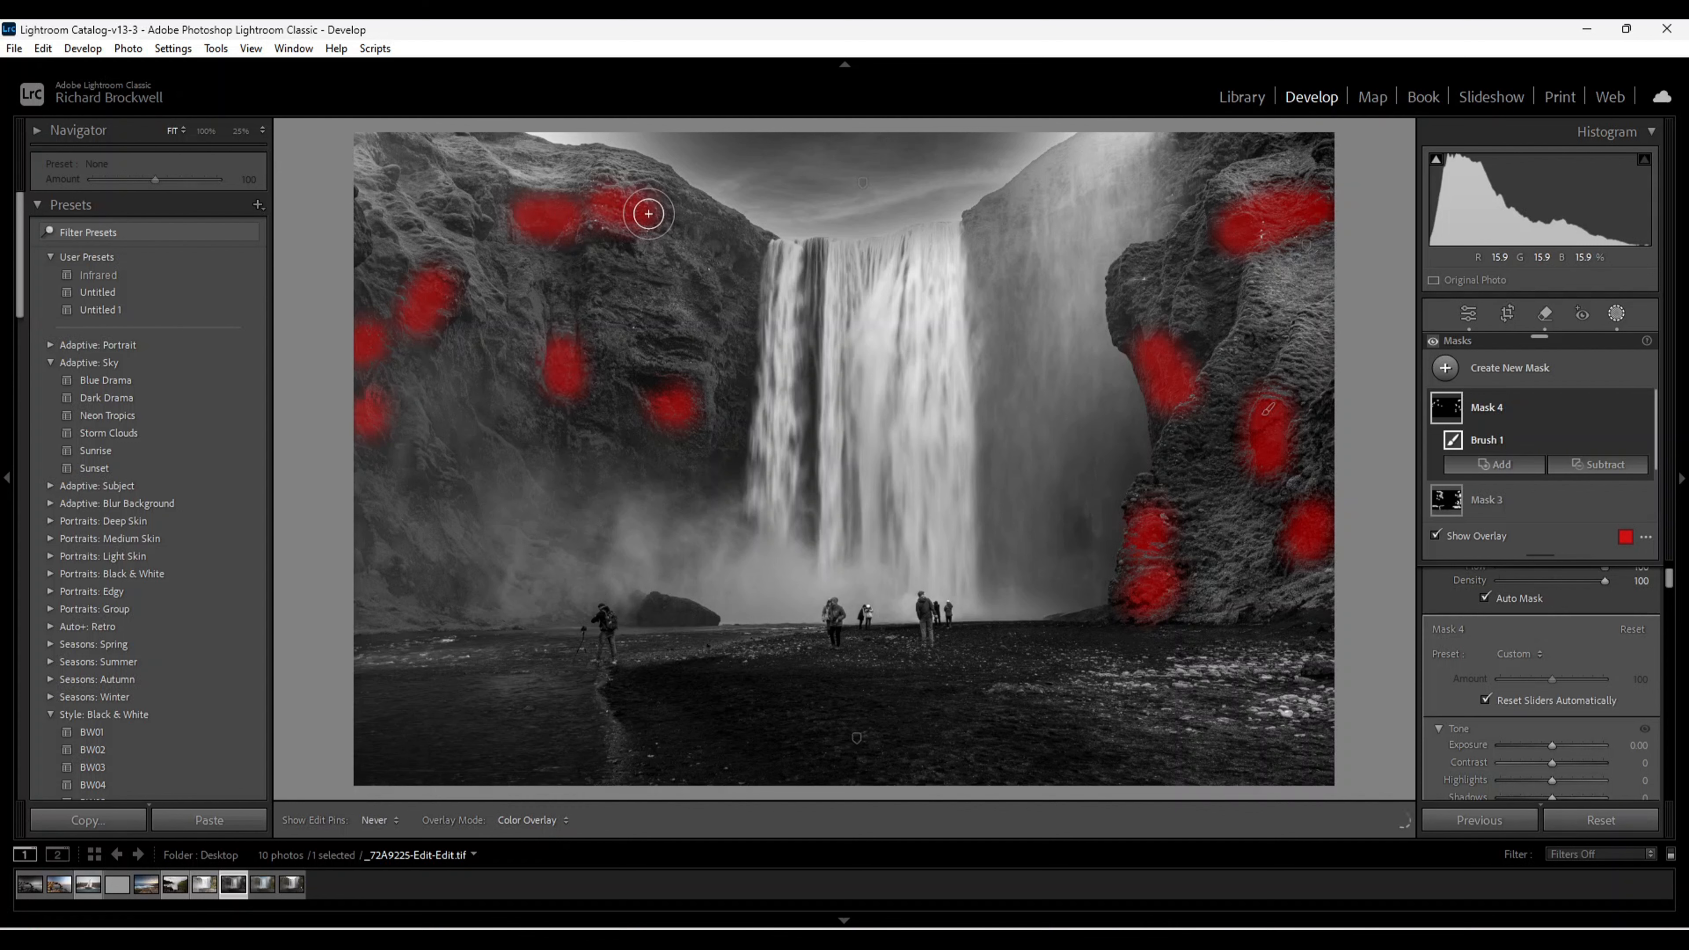
mouse_move(476, 232)
left_mouse_down()
mouse_move(437, 207)
mouse_move(465, 217)
left_mouse_up()
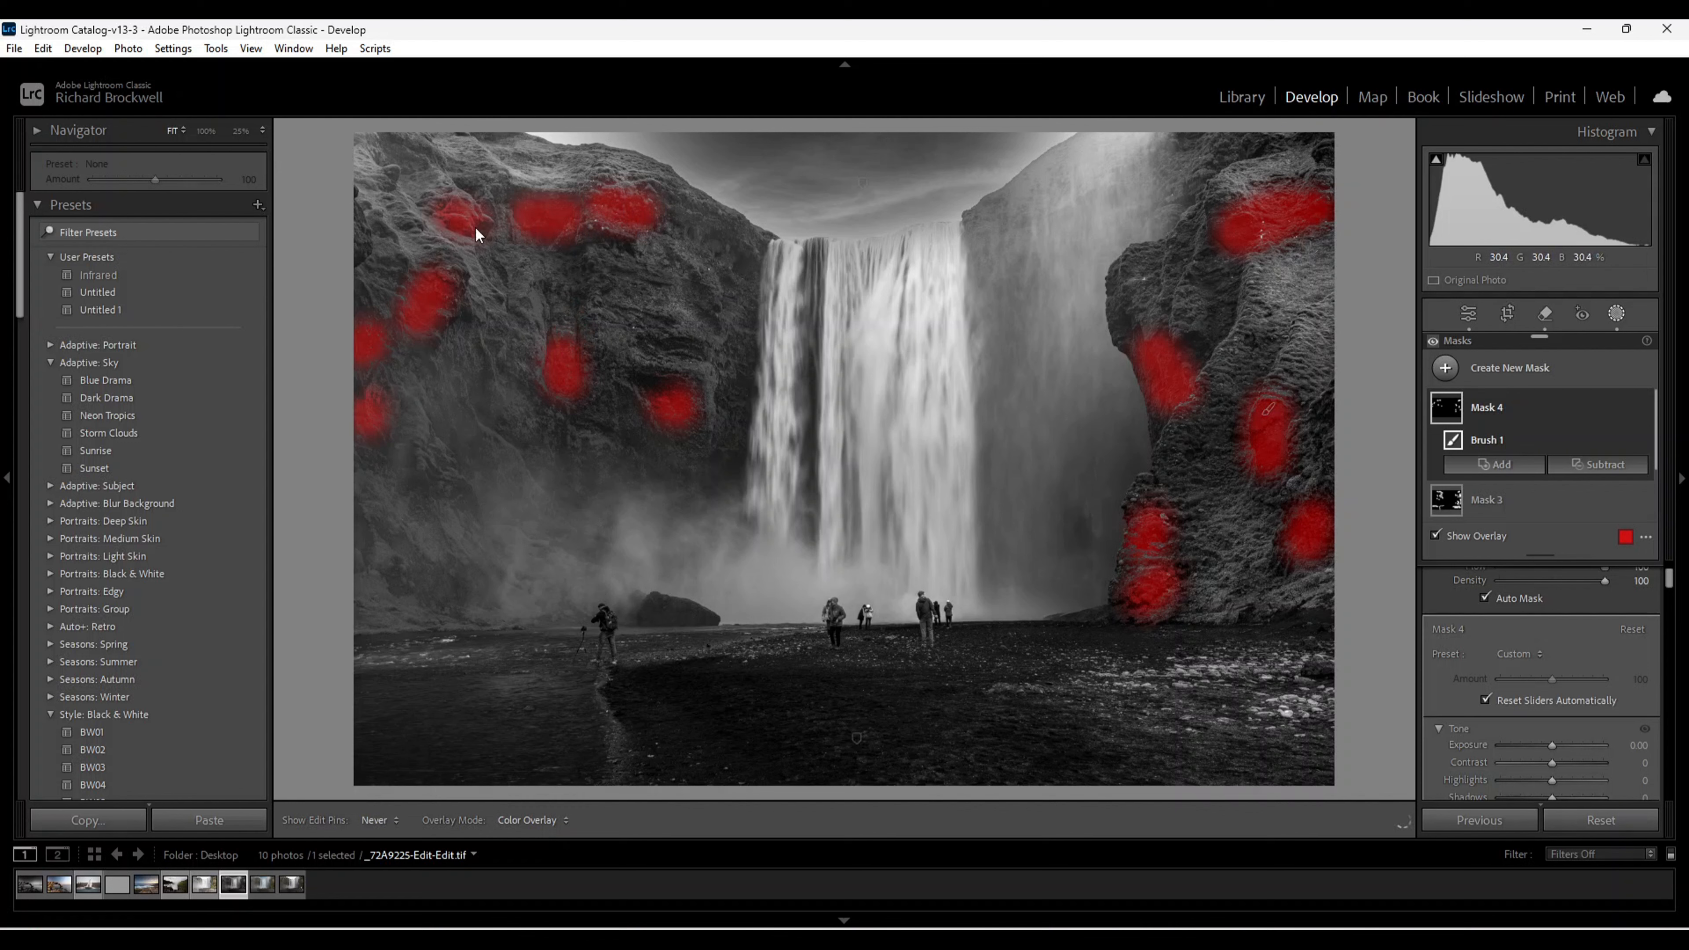
left_click_drag(681, 472, 641, 453)
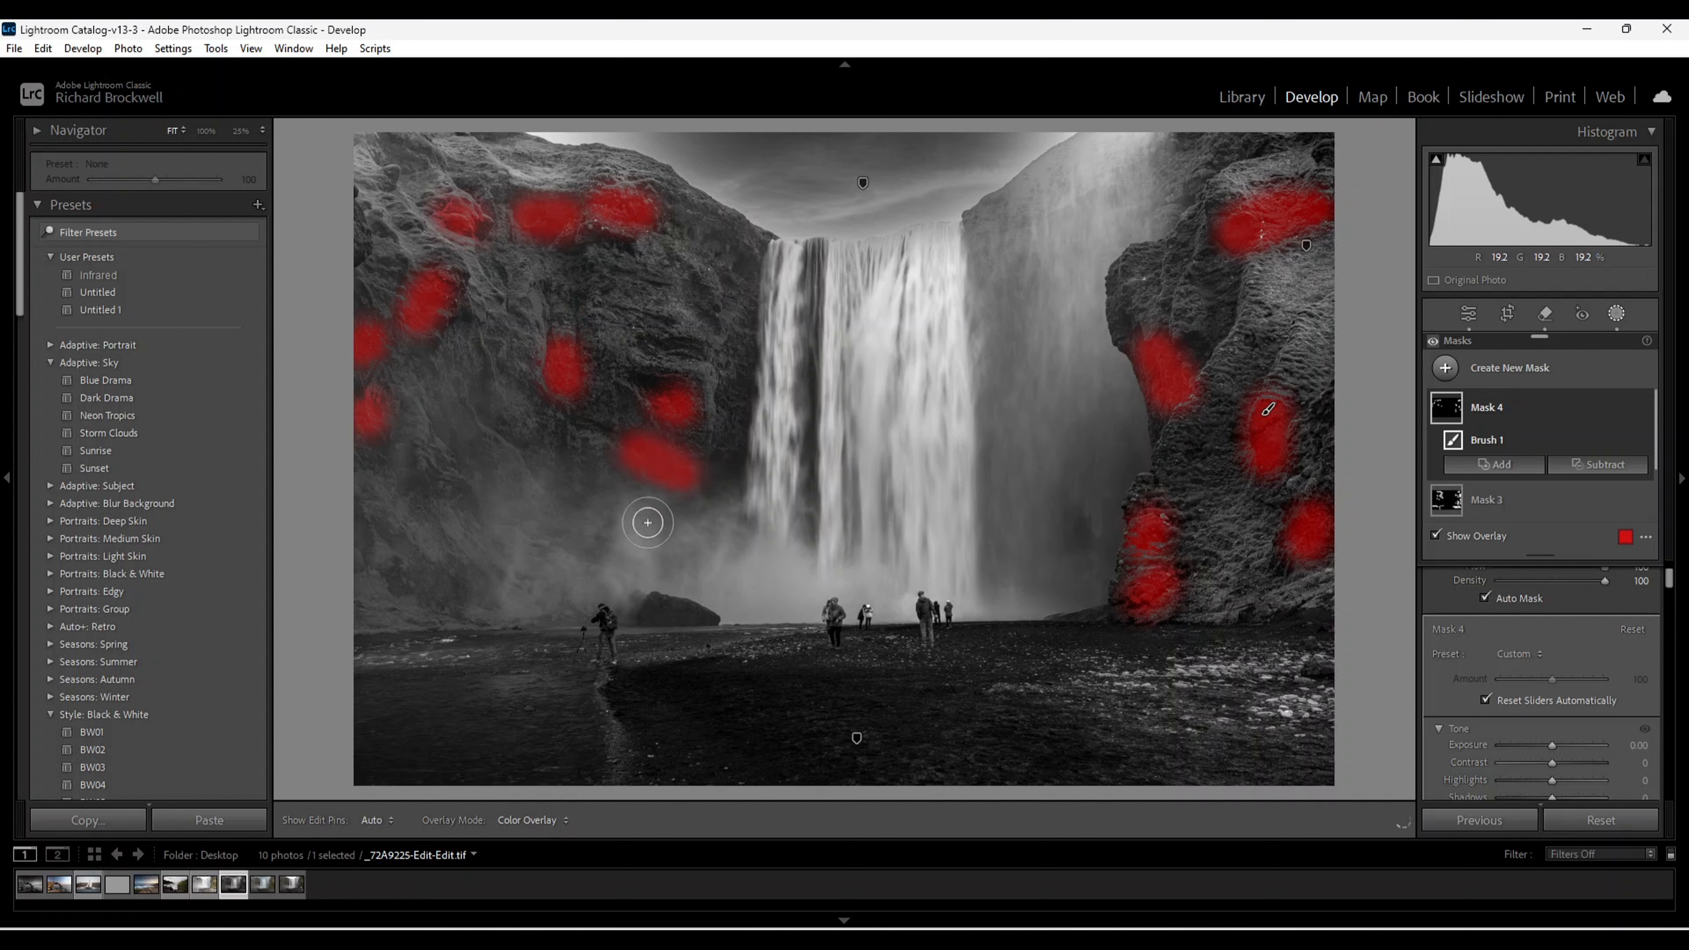
left_click_drag(416, 584, 489, 602)
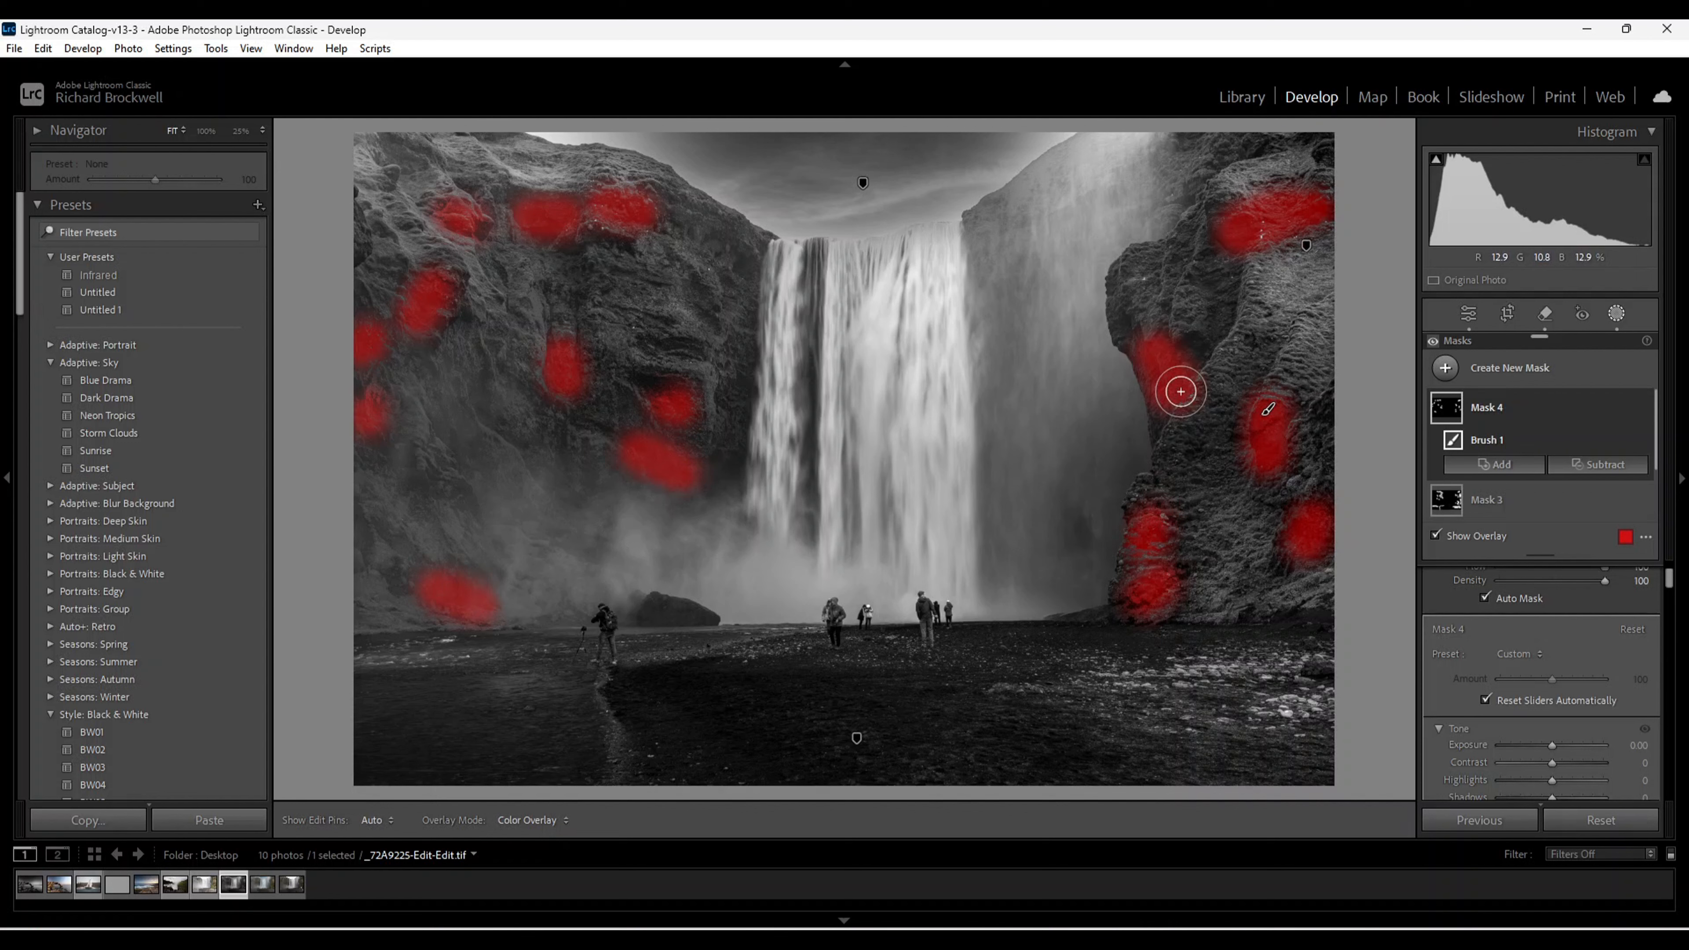
mouse_move(1165, 408)
left_mouse_down()
mouse_move(1168, 422)
mouse_move(1180, 393)
mouse_move(1138, 304)
mouse_move(1133, 344)
left_mouse_up()
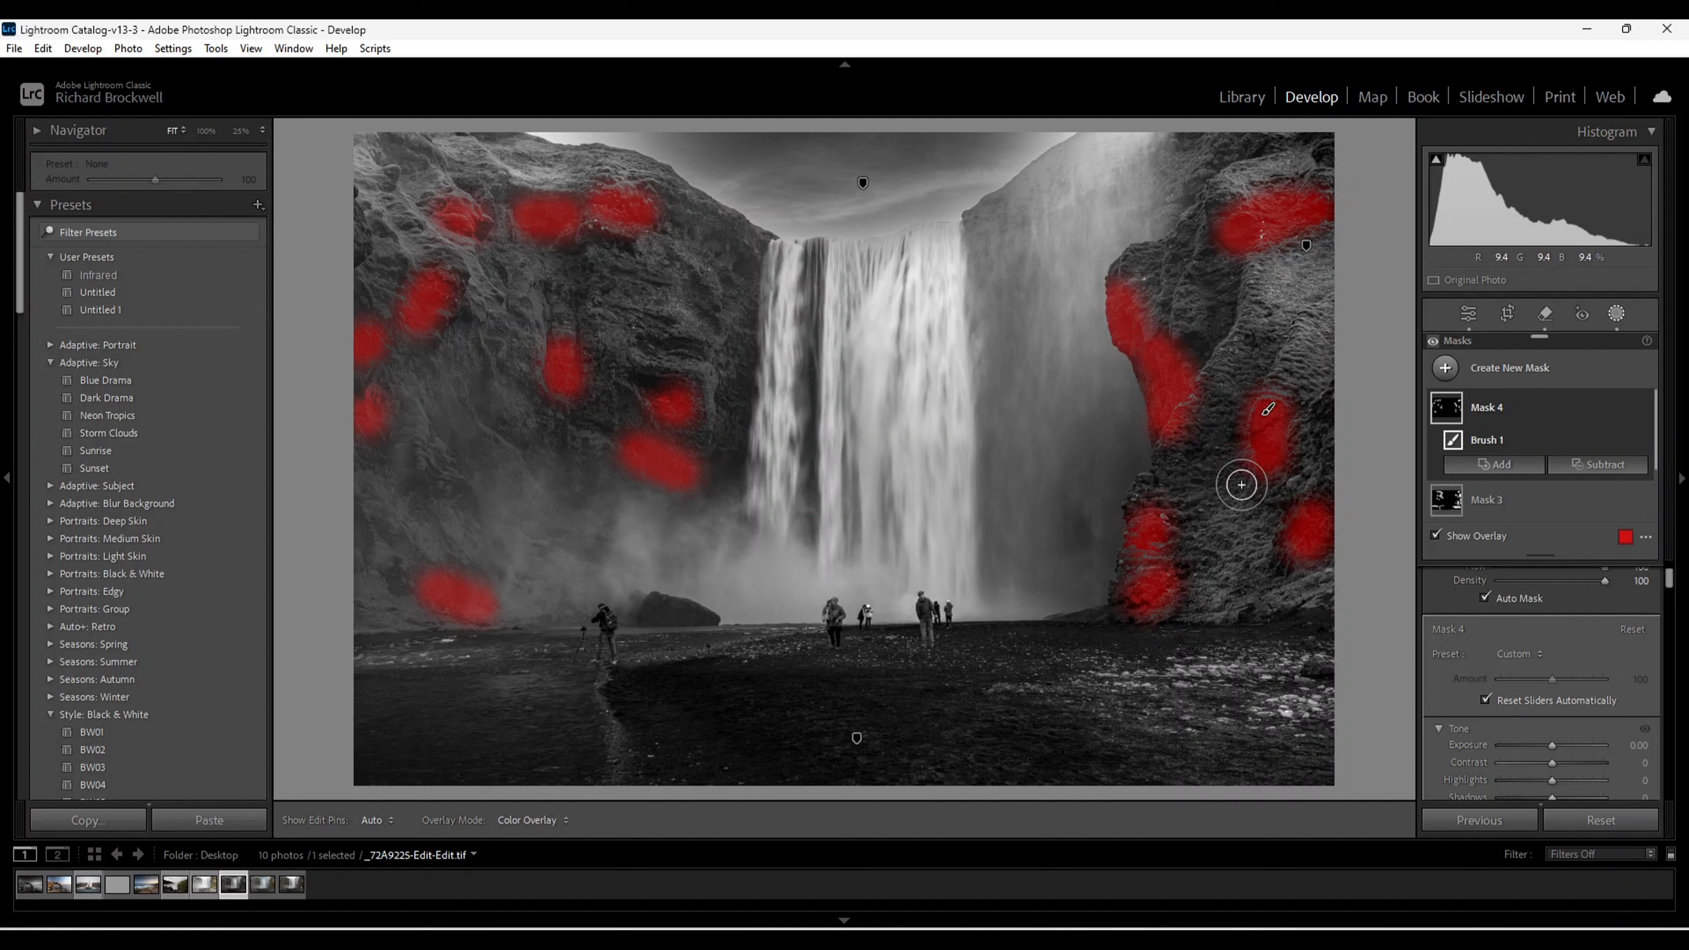
left_click_drag(1244, 427, 1172, 459)
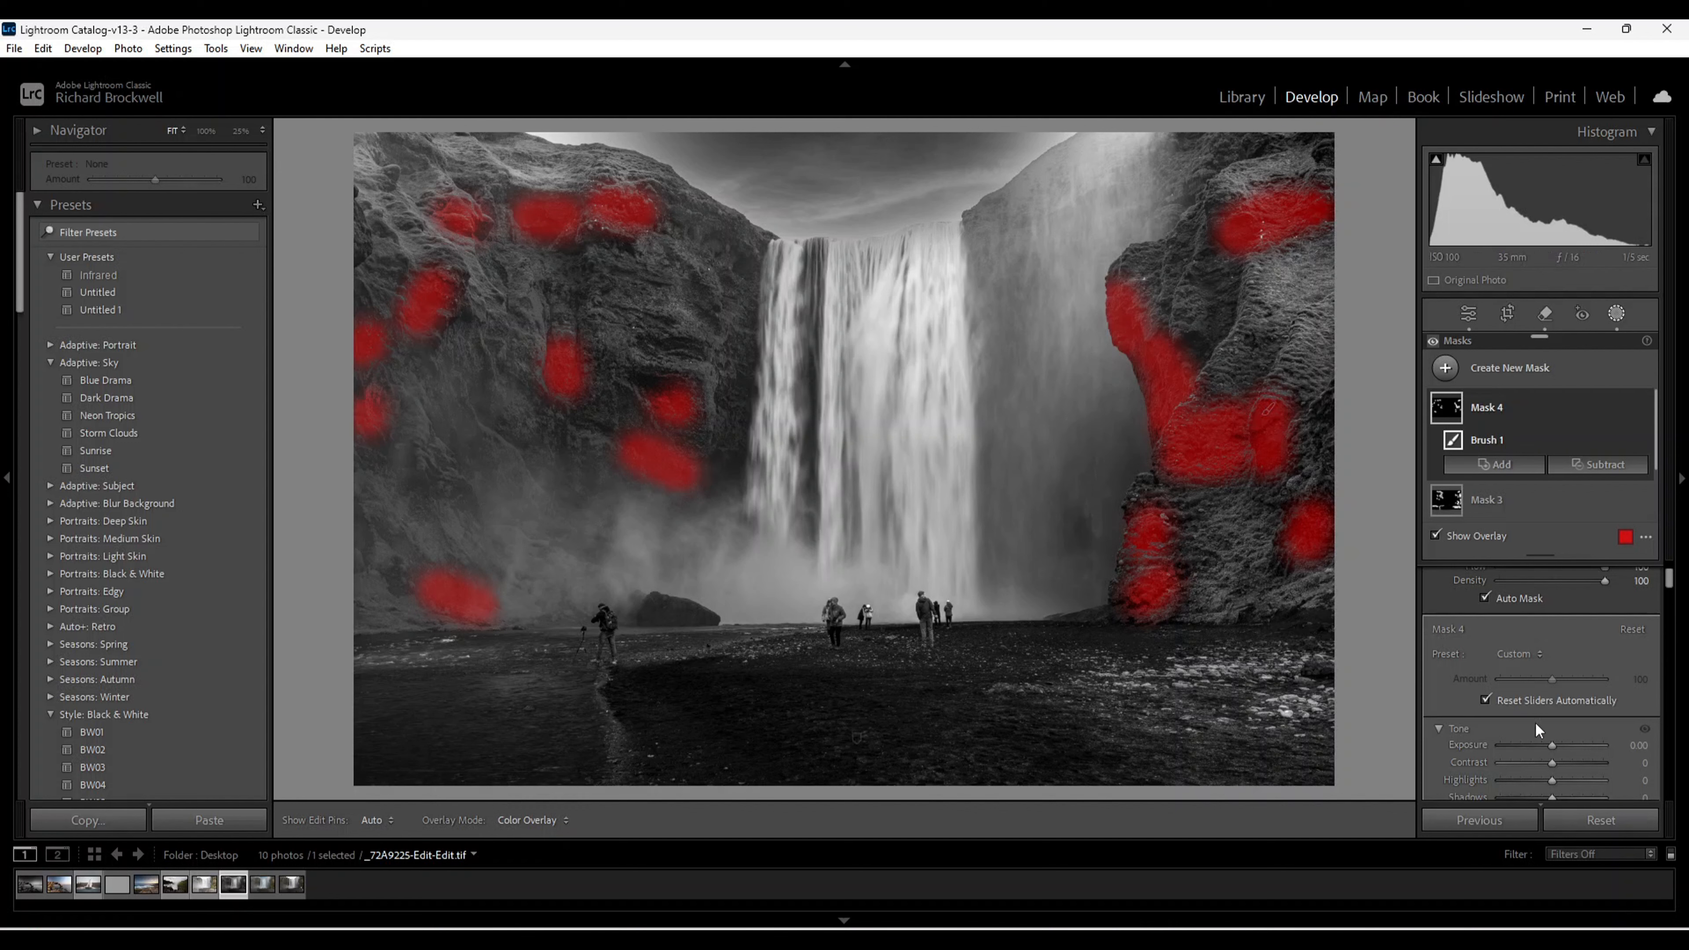
Hide the mask overlay and set the second cliff brush mask's Exposure to -0.54.
scroll(1535, 722, "down", 2)
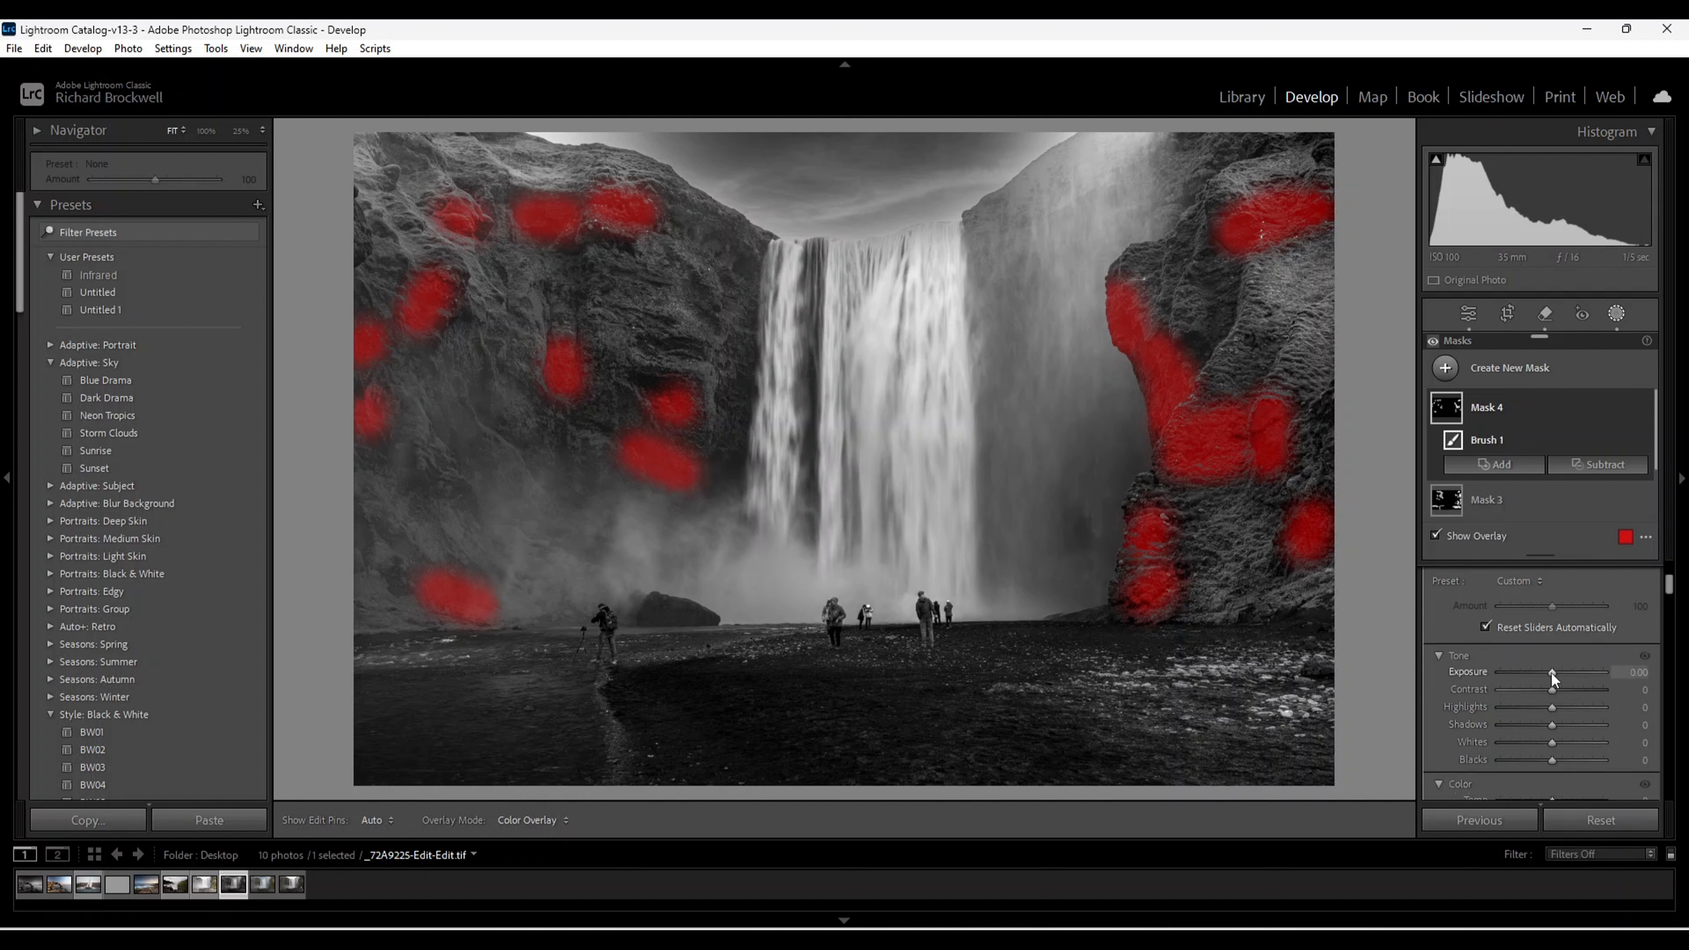
key("o")
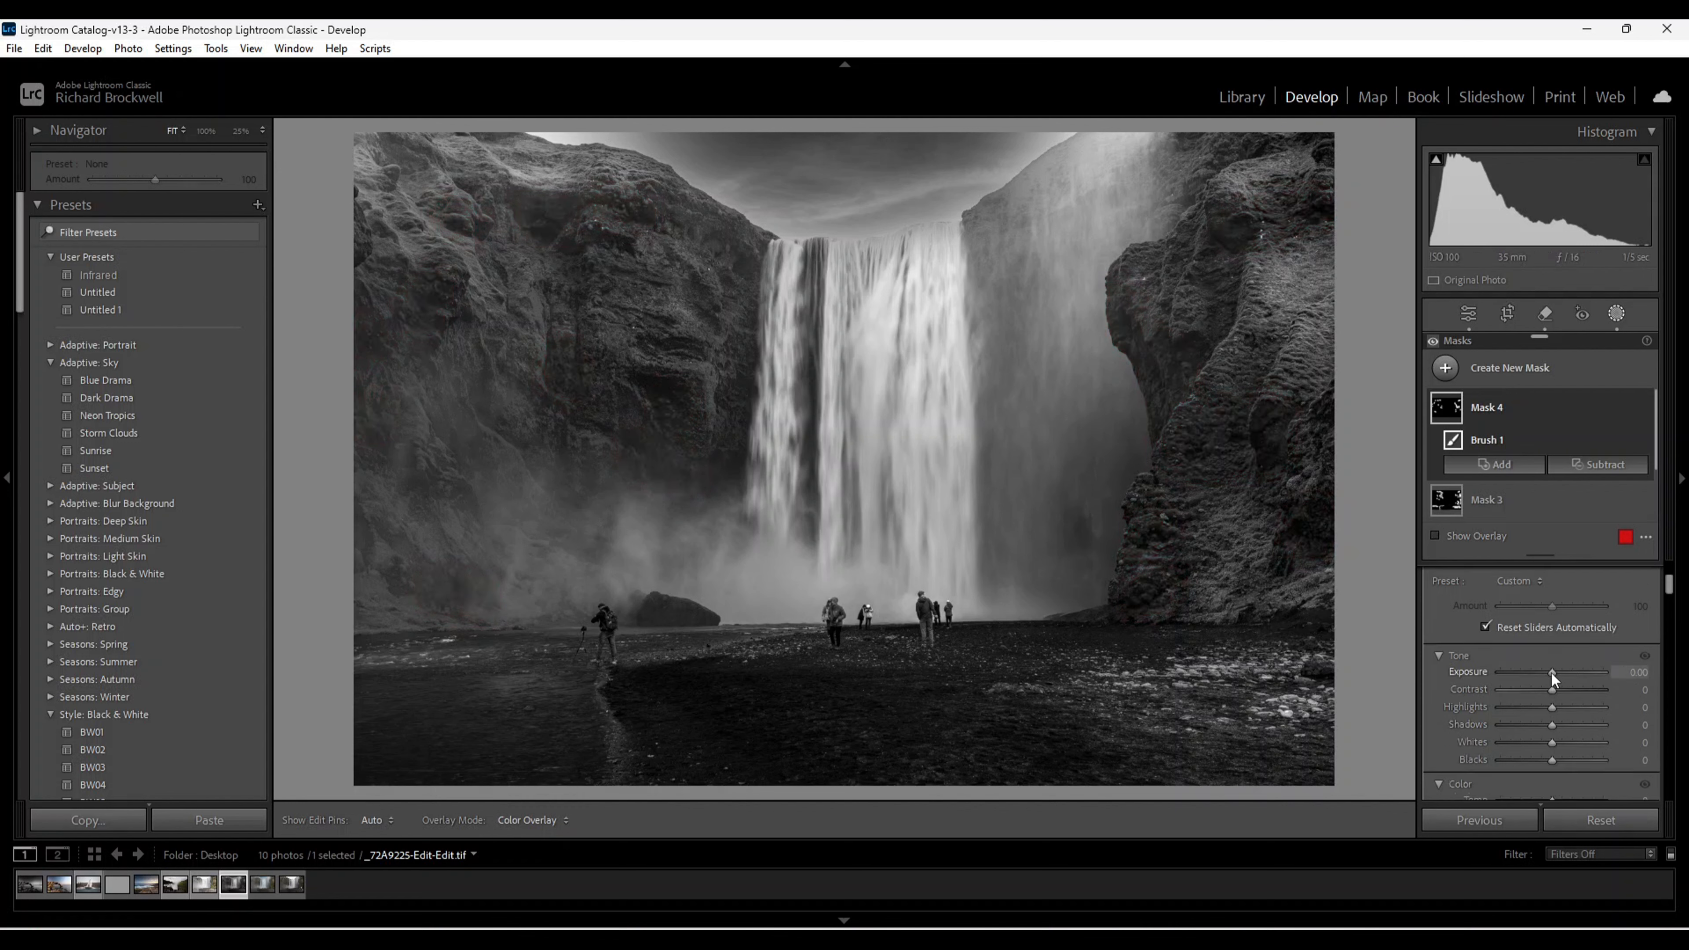
left_click_drag(1552, 674, 1544, 674)
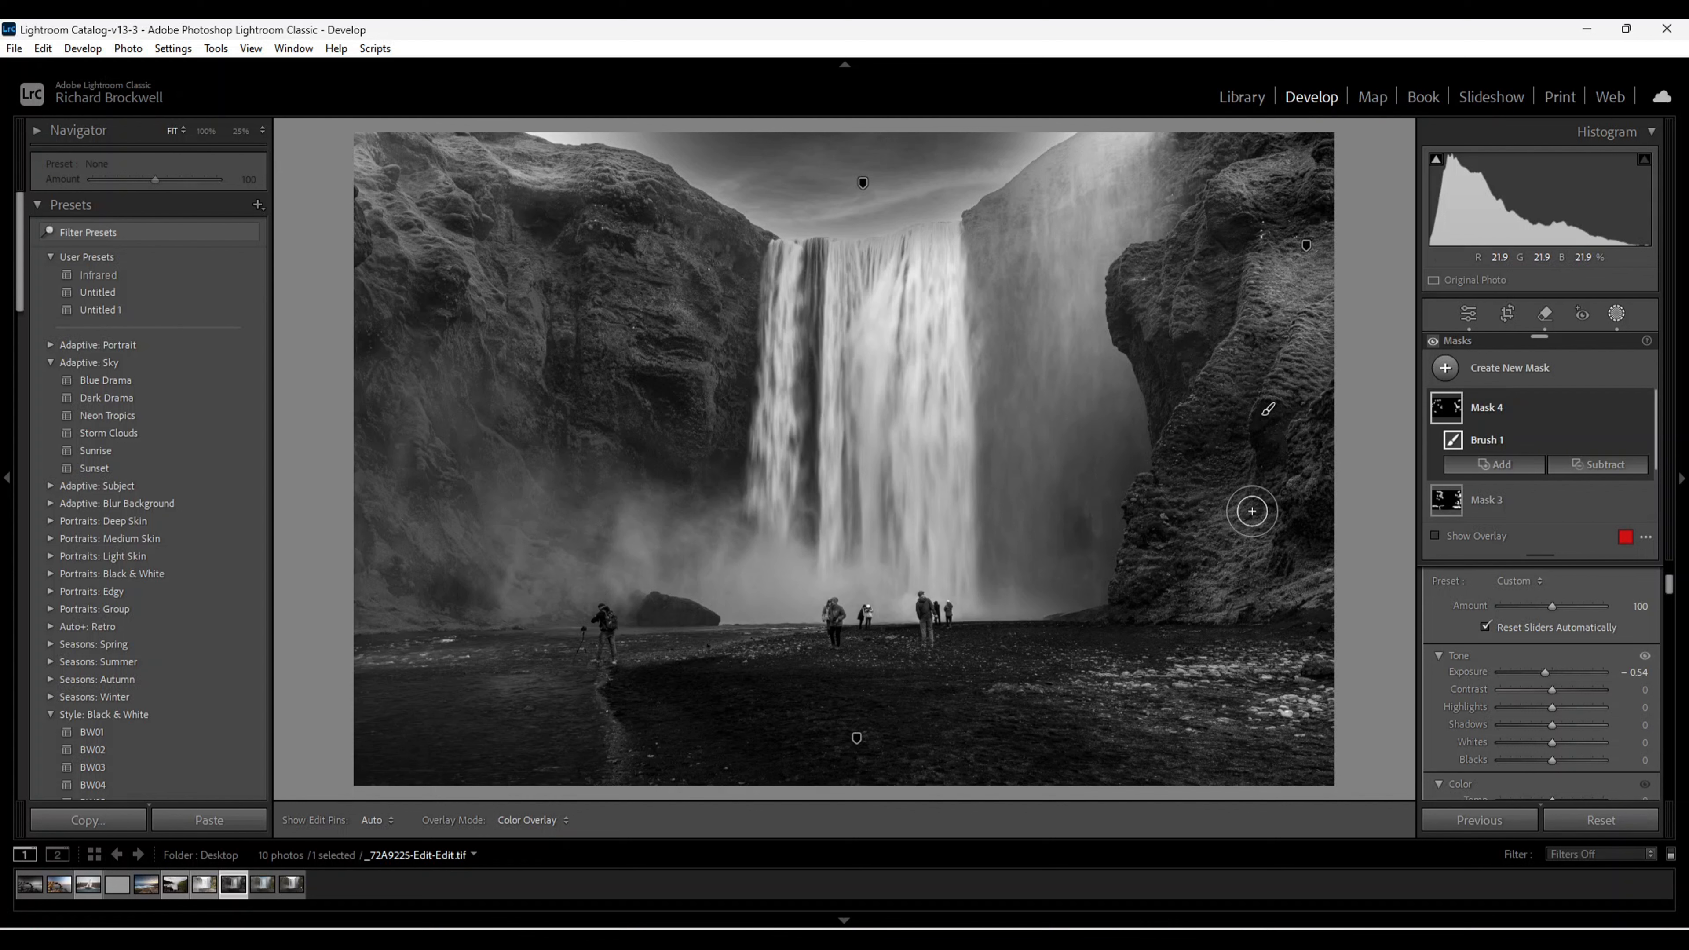
Add a slightly widened radial gradient mask centred on the waterfall and hide its overlay.
left_click(1445, 368)
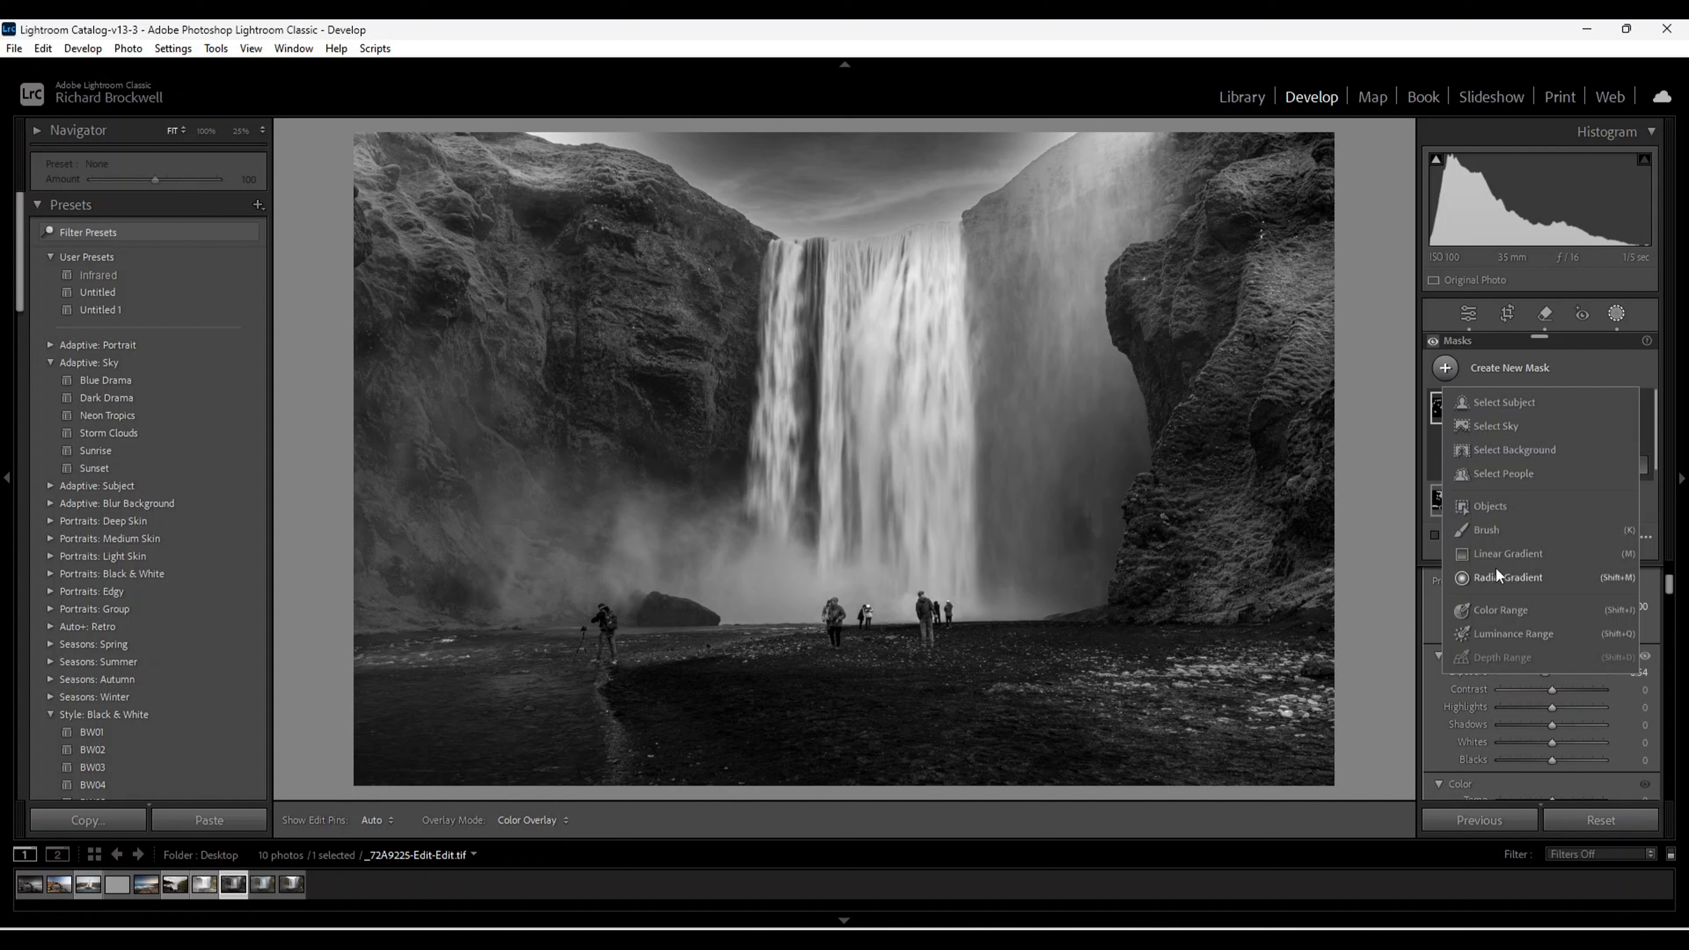
left_click(1482, 575)
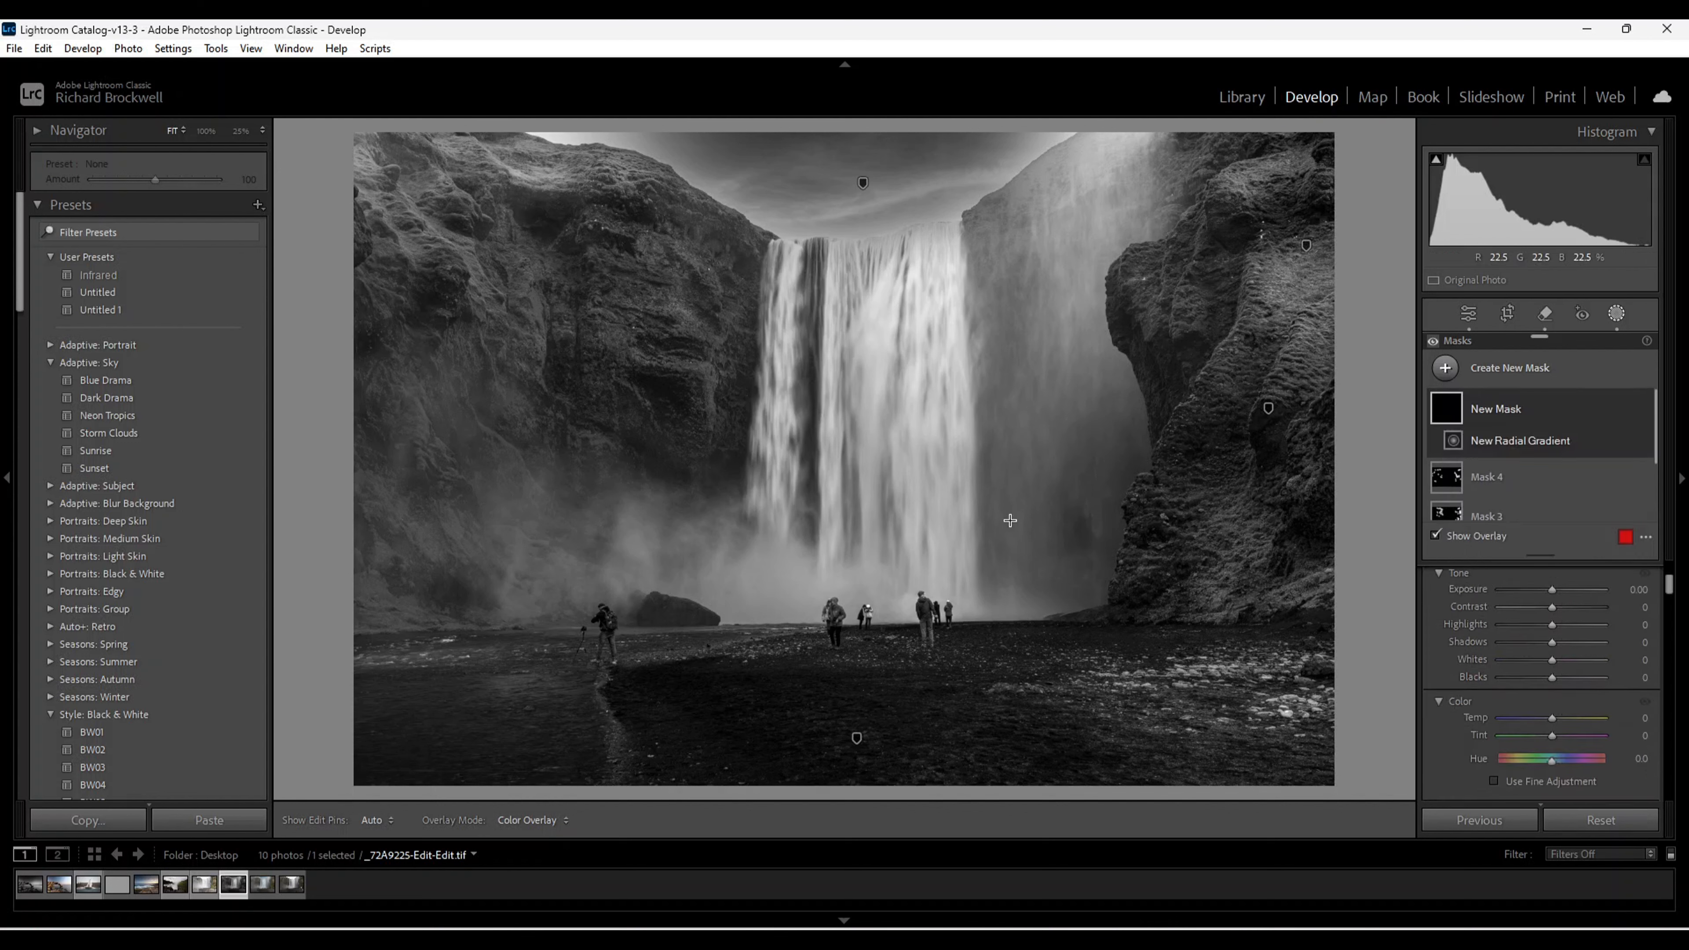
left_click_drag(844, 430, 1043, 671)
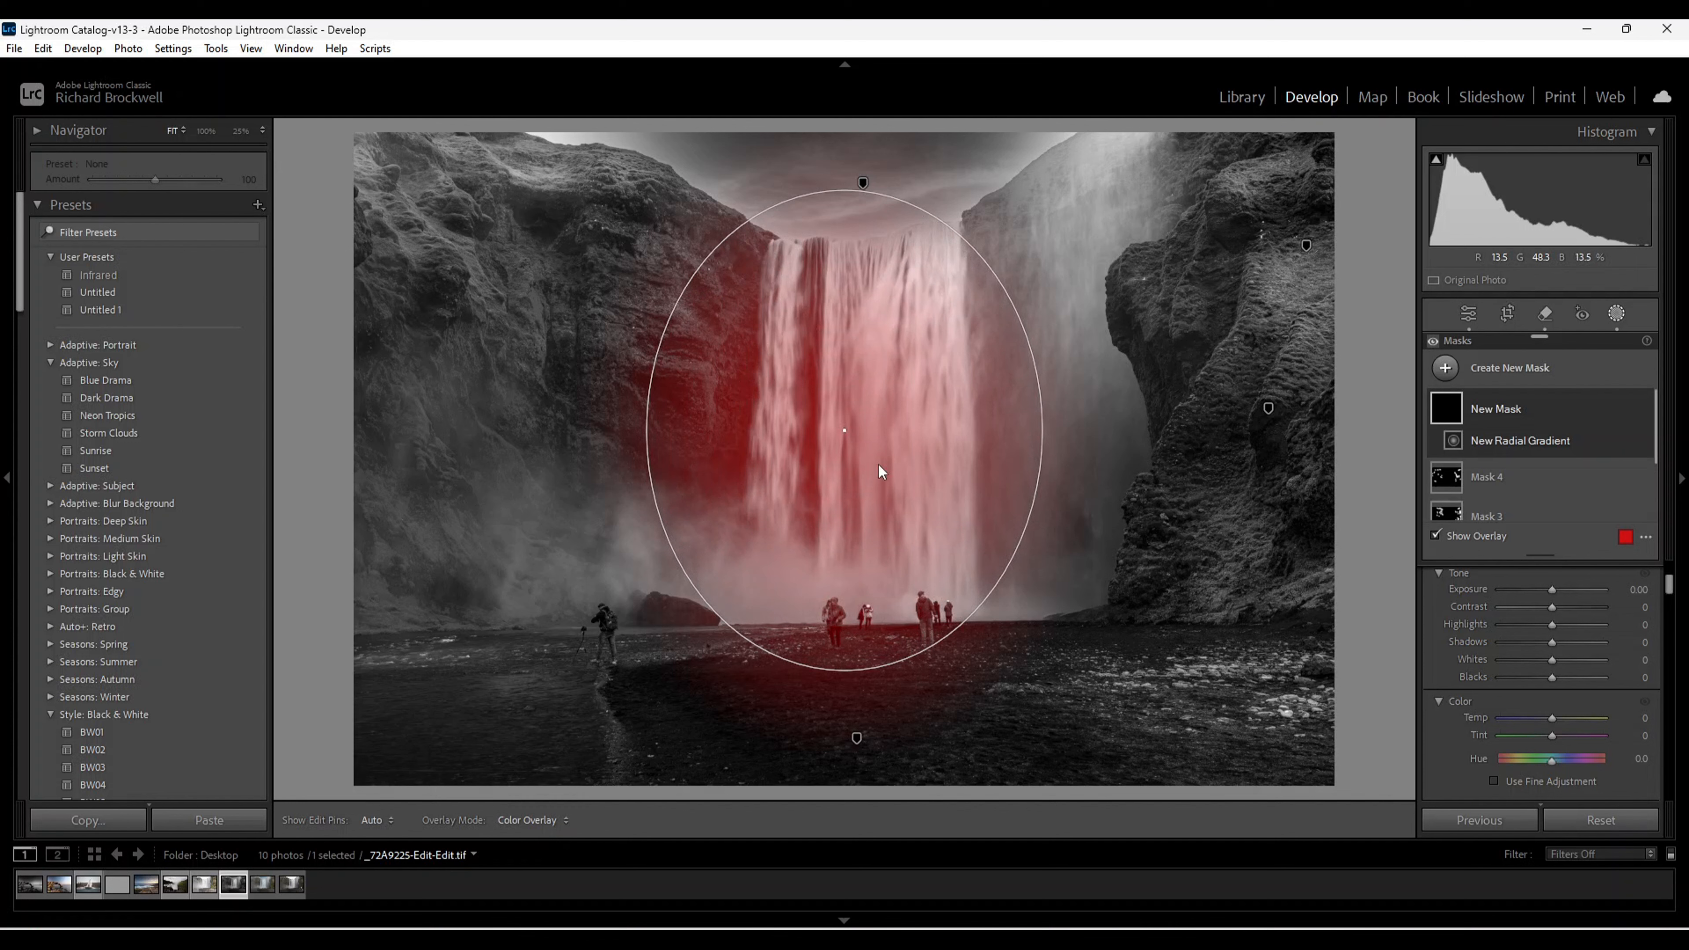
left_click_drag(845, 435, 874, 431)
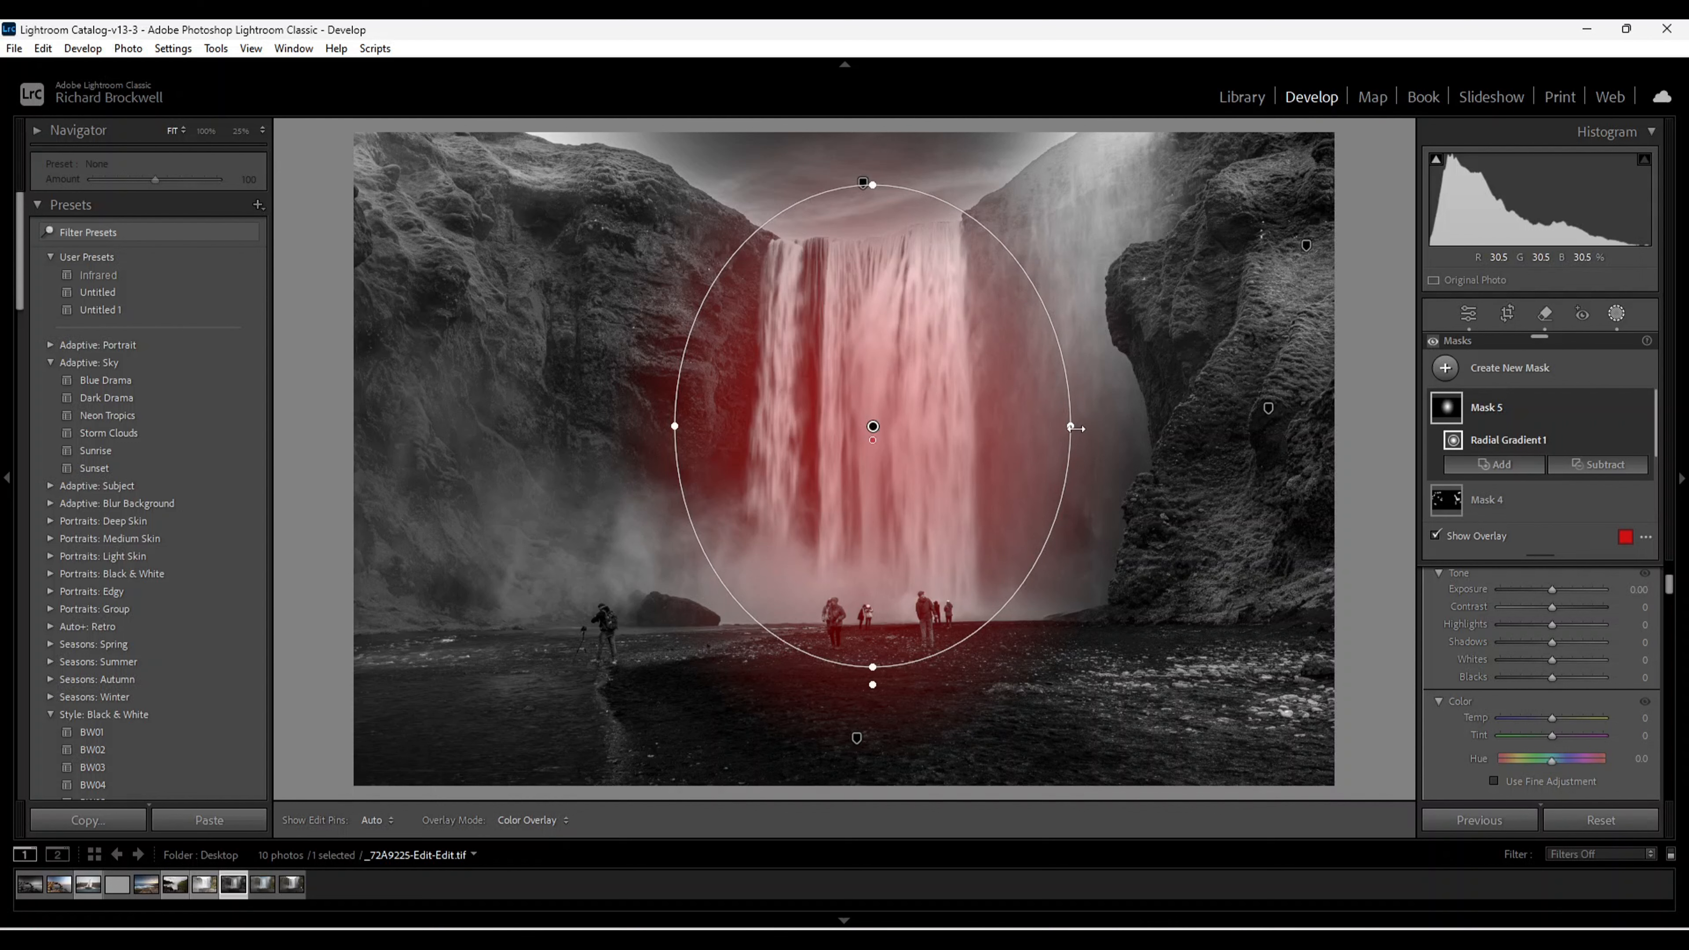
left_click_drag(1076, 428, 1086, 429)
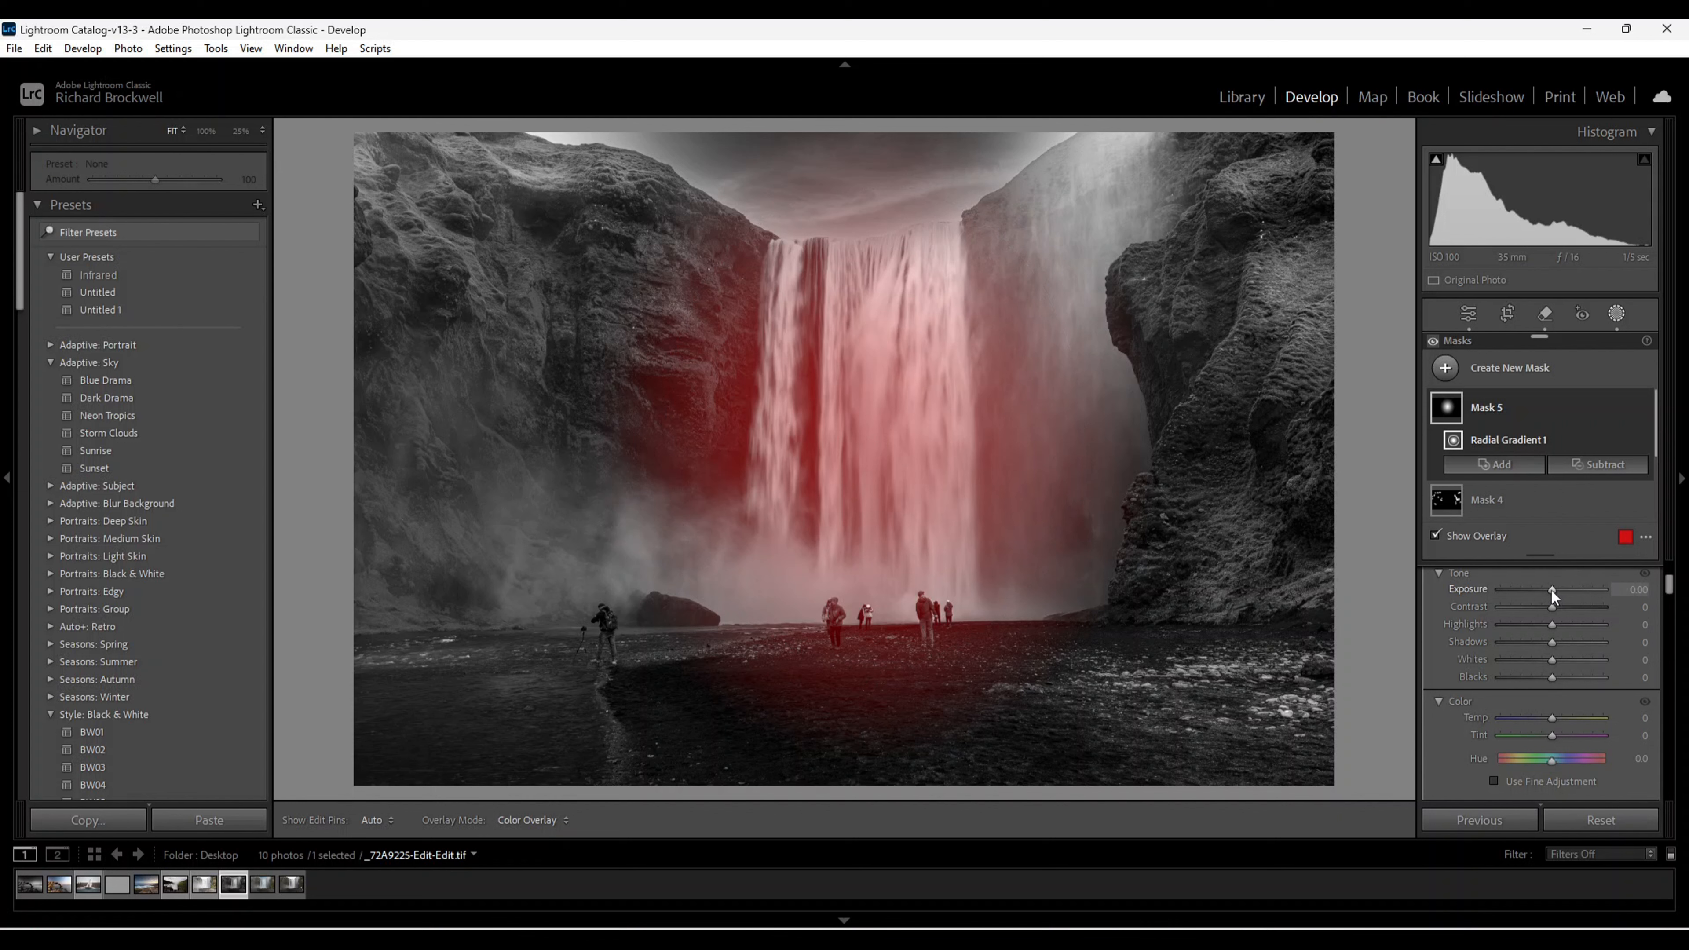
key("o")
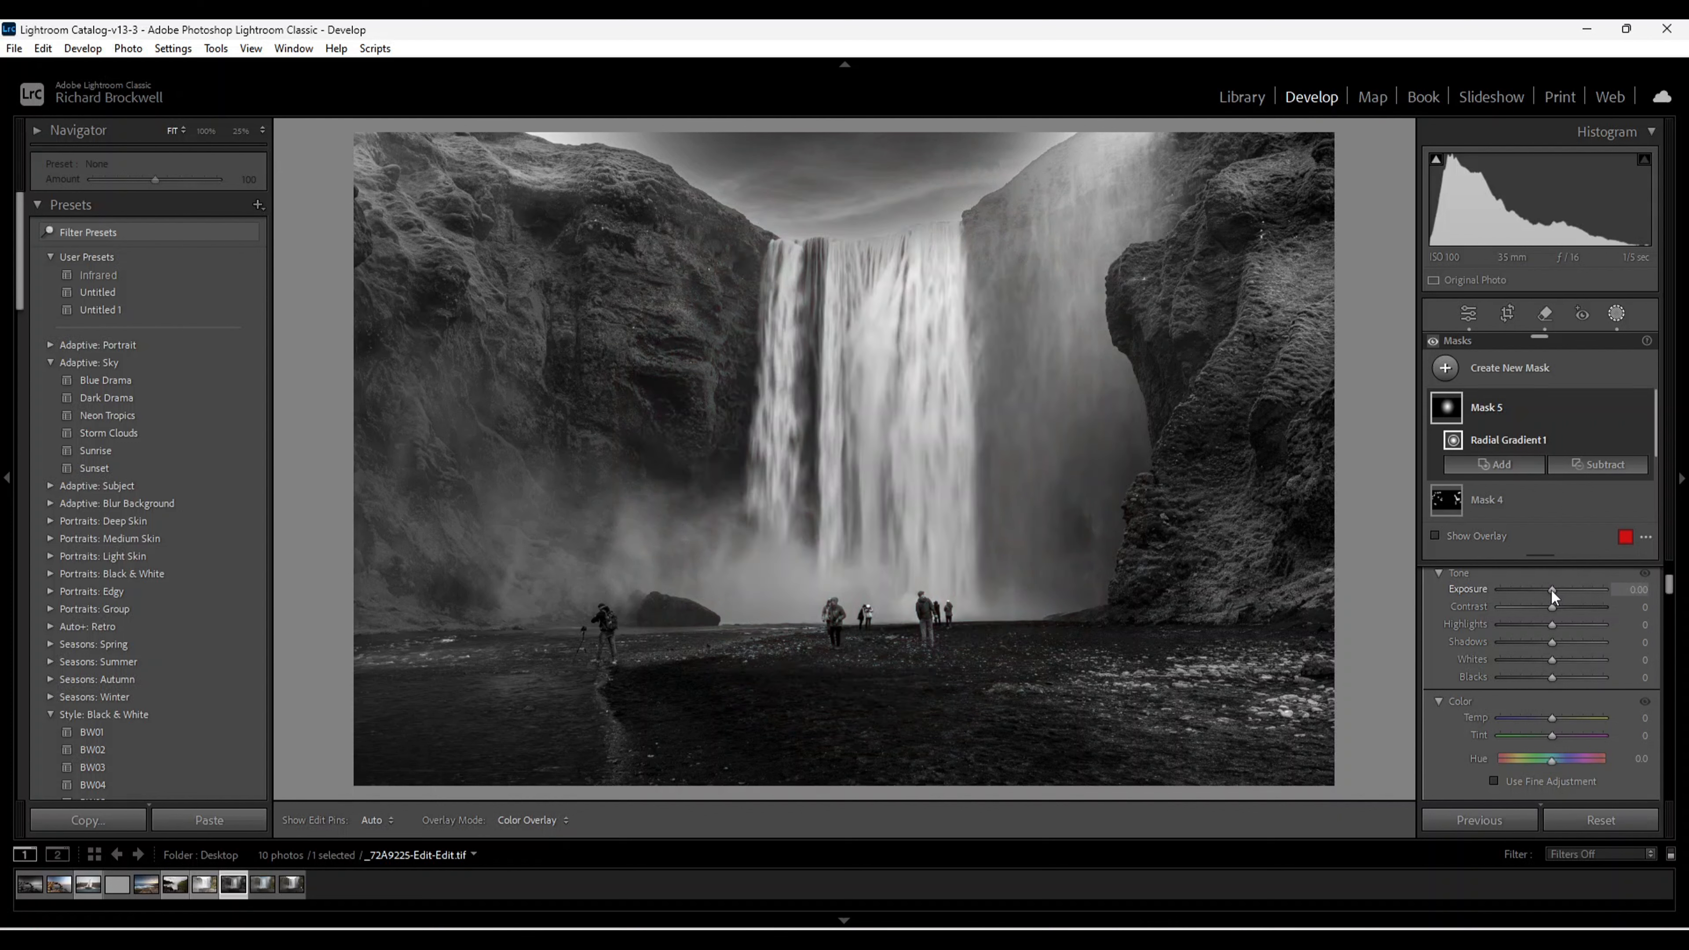
Set the waterfall radial mask's Exposure to 0.27 and its Texture to 69.
left_click_drag(1552, 590, 1556, 589)
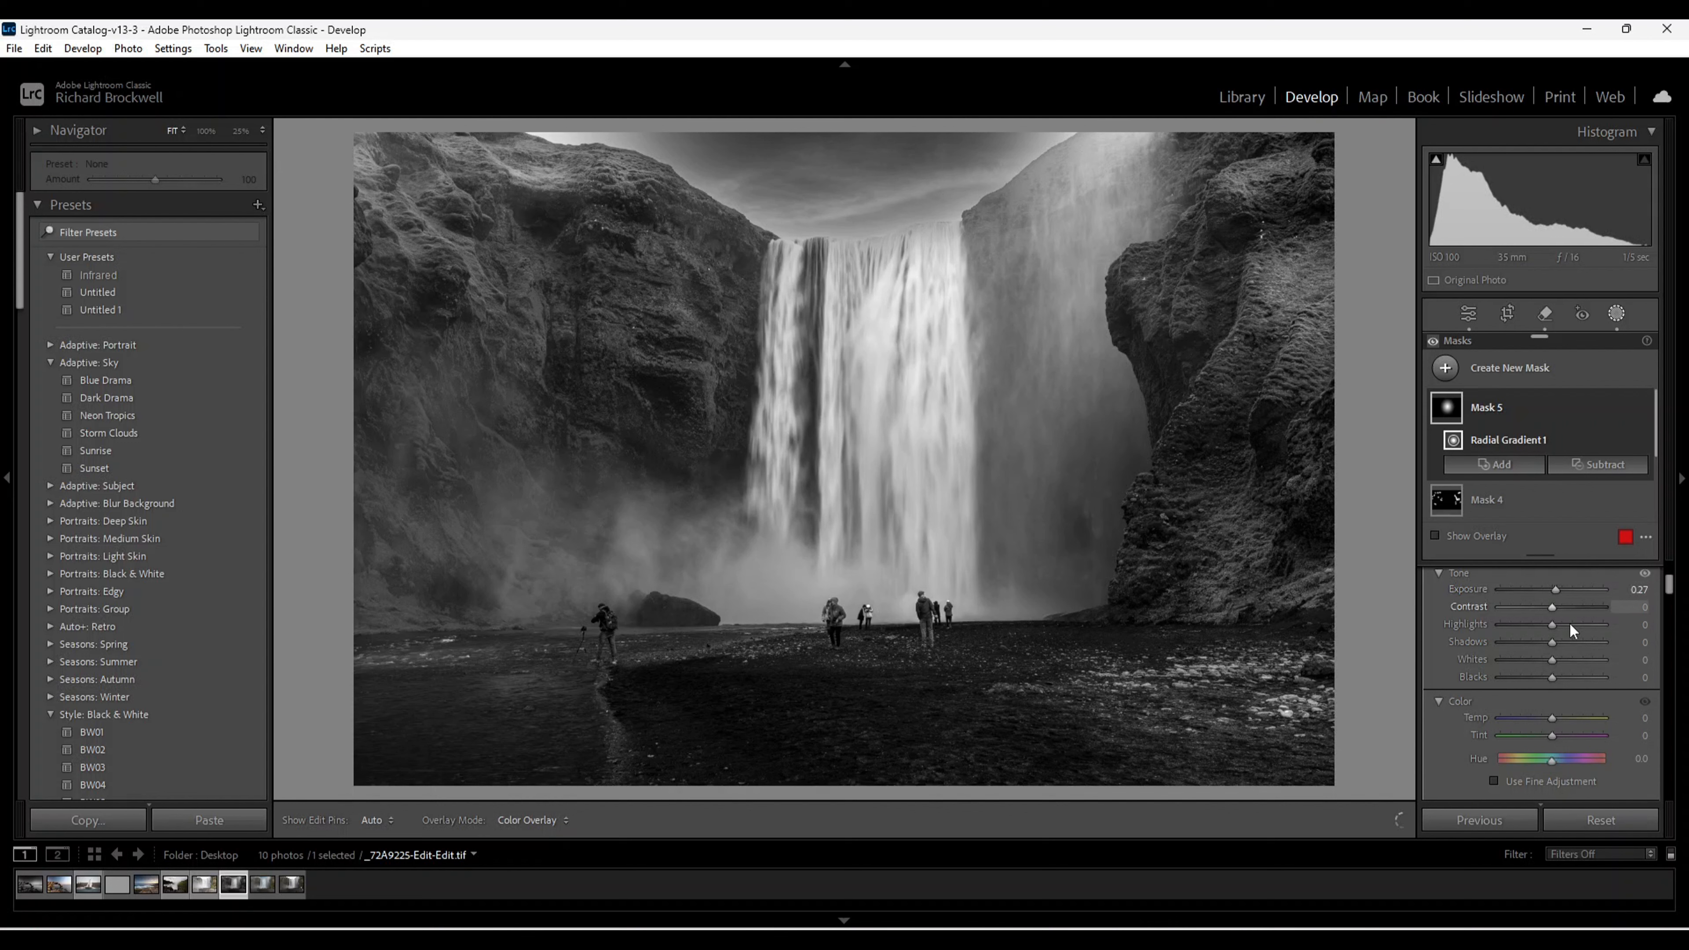
scroll(1553, 661, "down", 5)
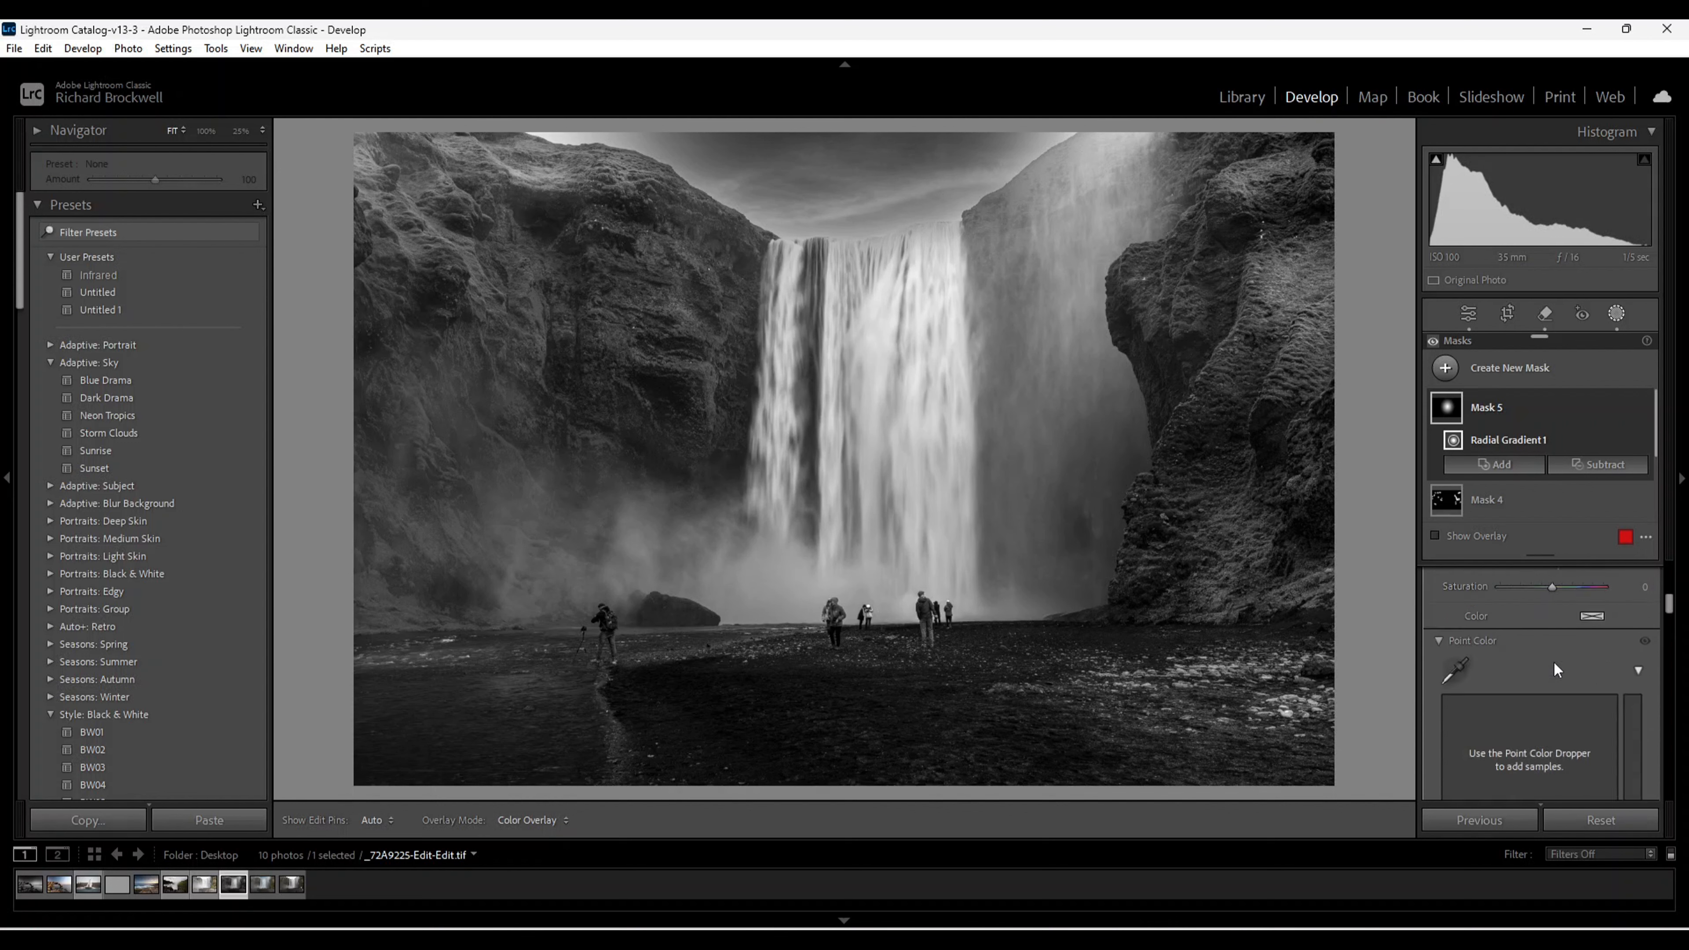
scroll(1555, 663, "down", 5)
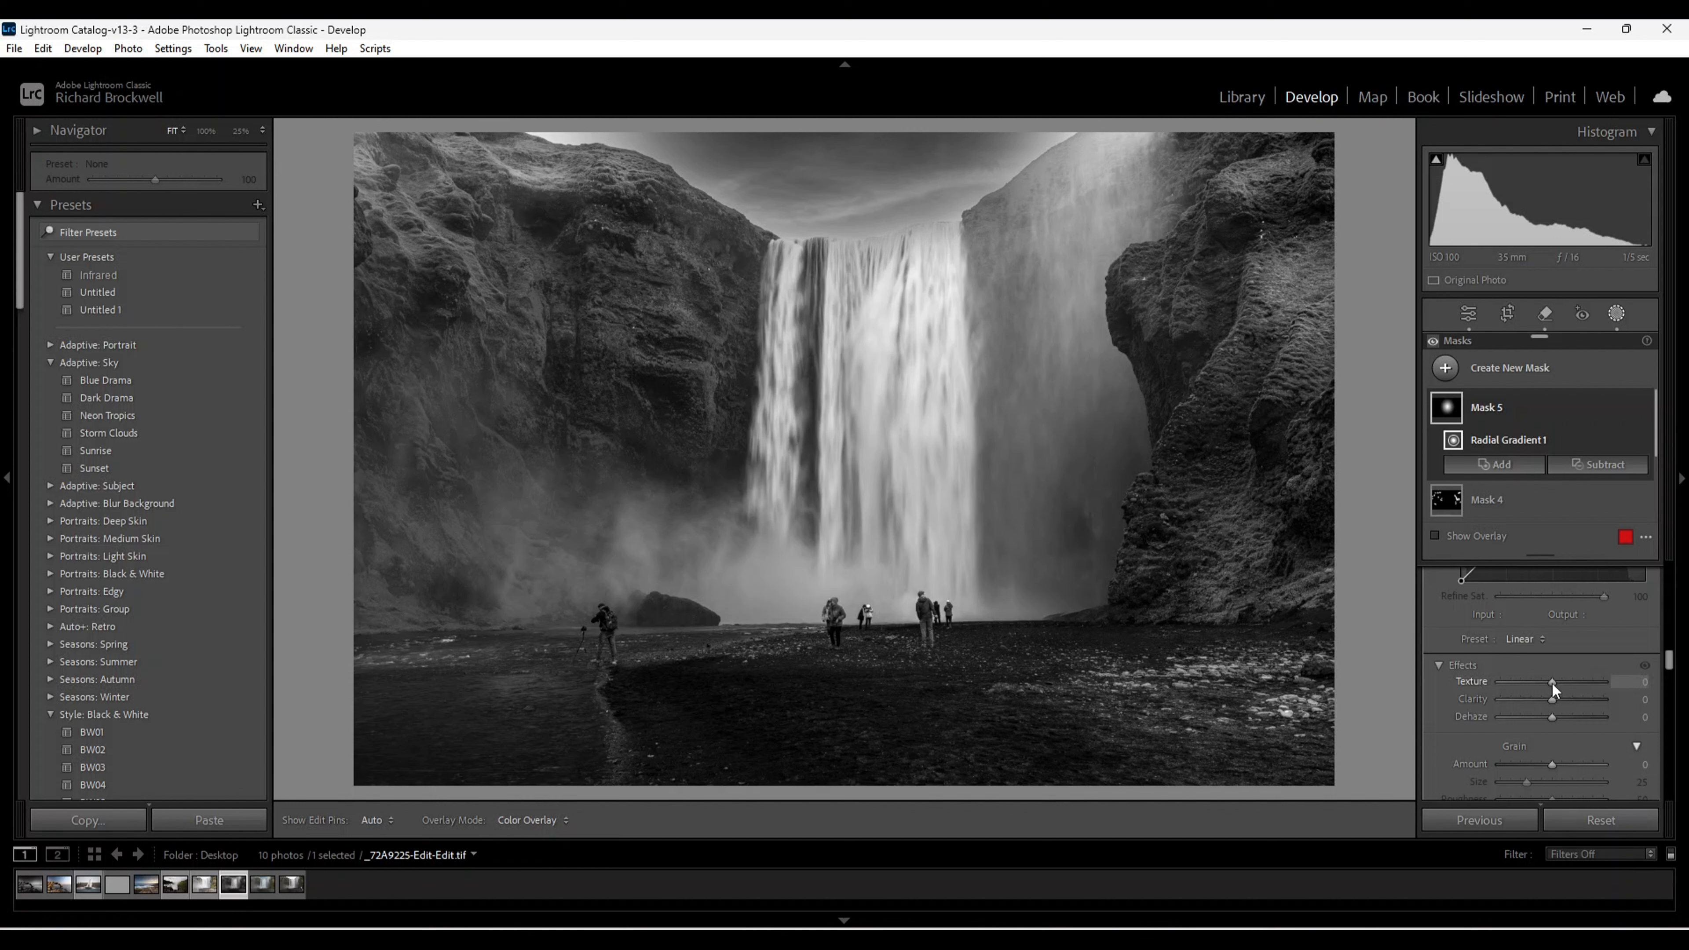
left_click_drag(1553, 682, 1559, 684)
mouse_move(1607, 702)
left_mouse_down()
mouse_move(1513, 704)
mouse_move(1600, 712)
left_mouse_up()
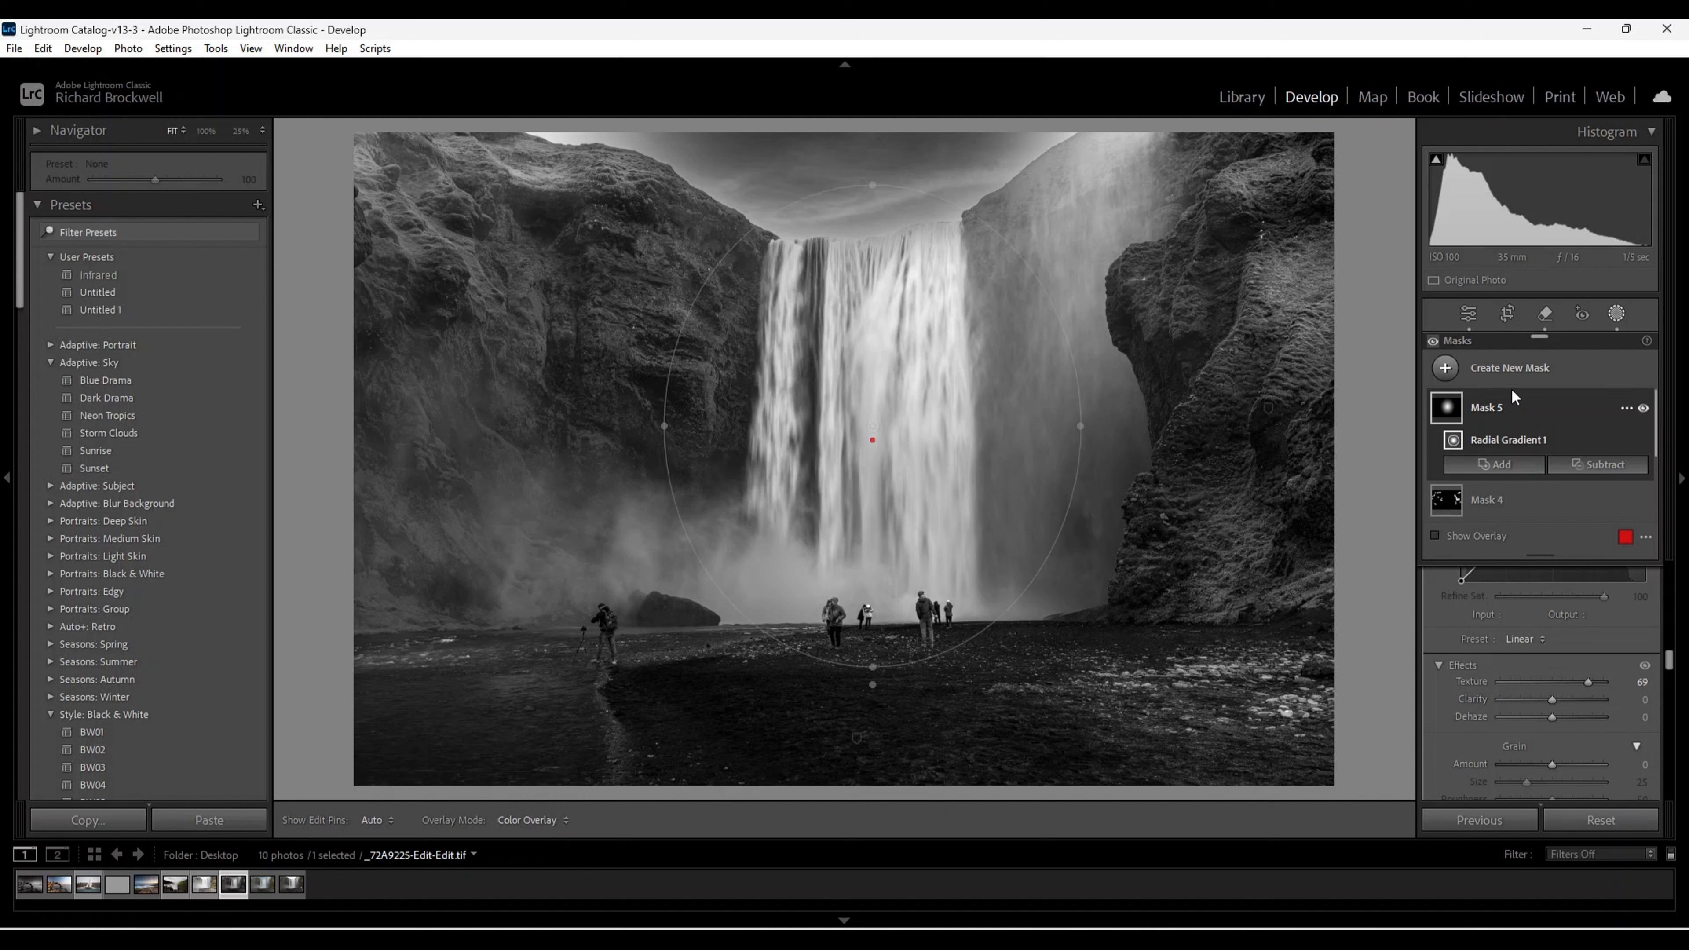
Add a new radial gradient mask as a wide ellipse centred near the waterfall, covering most of the photo, and widen it slightly.
left_click(1445, 370)
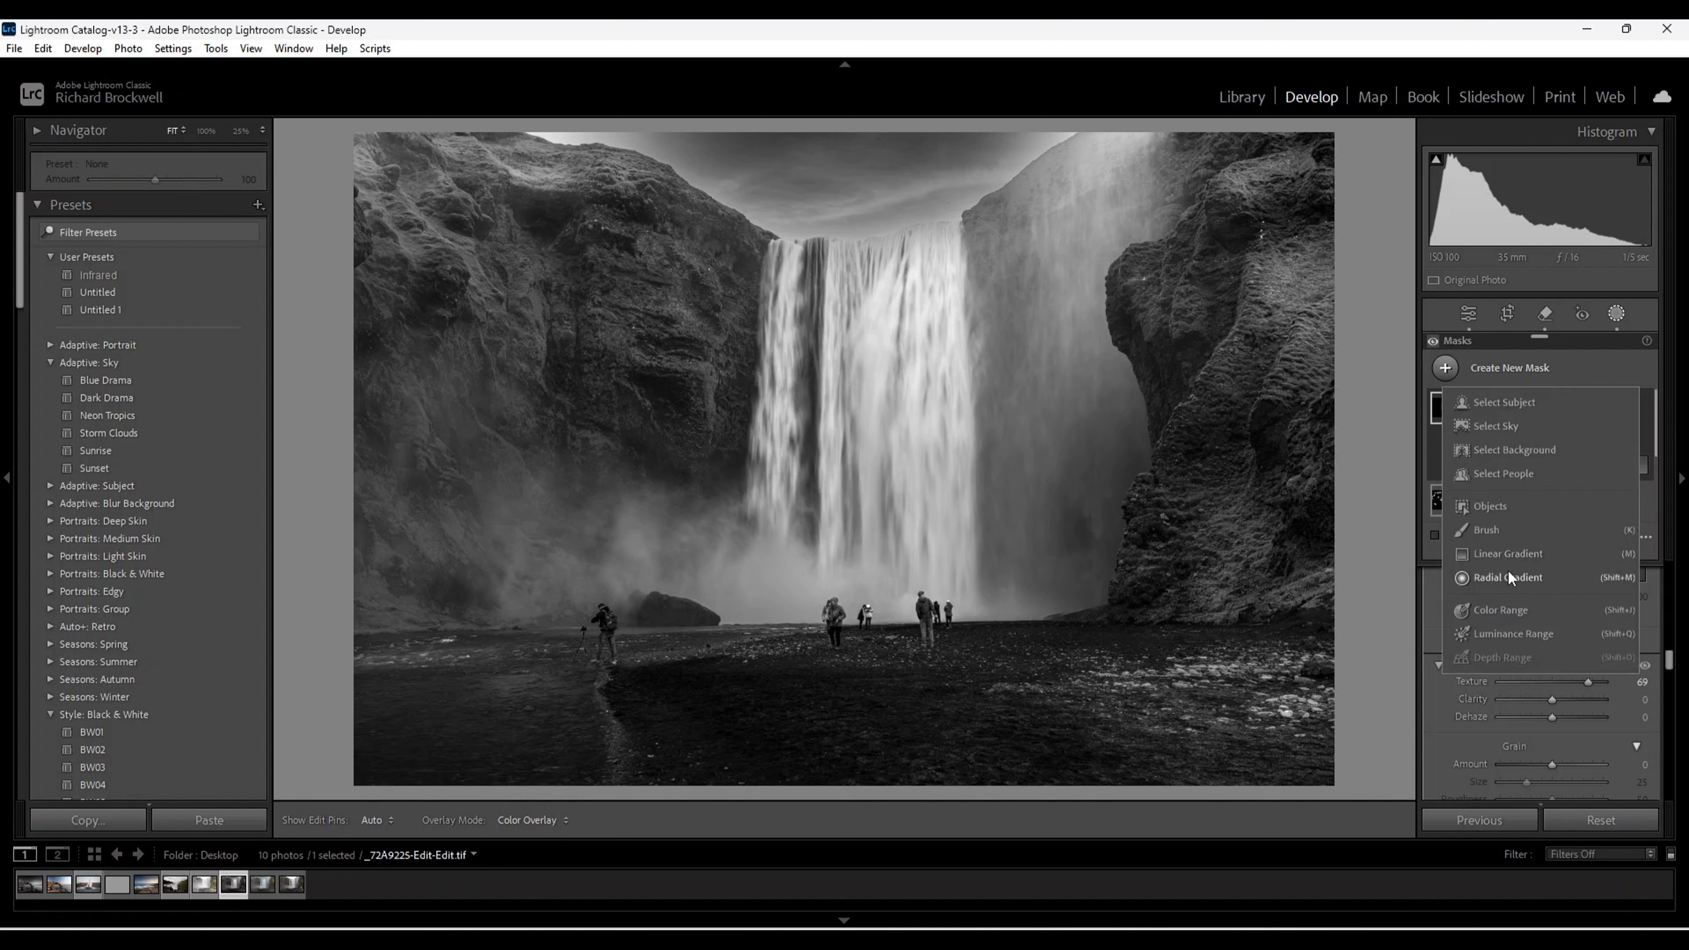
left_click(1494, 576)
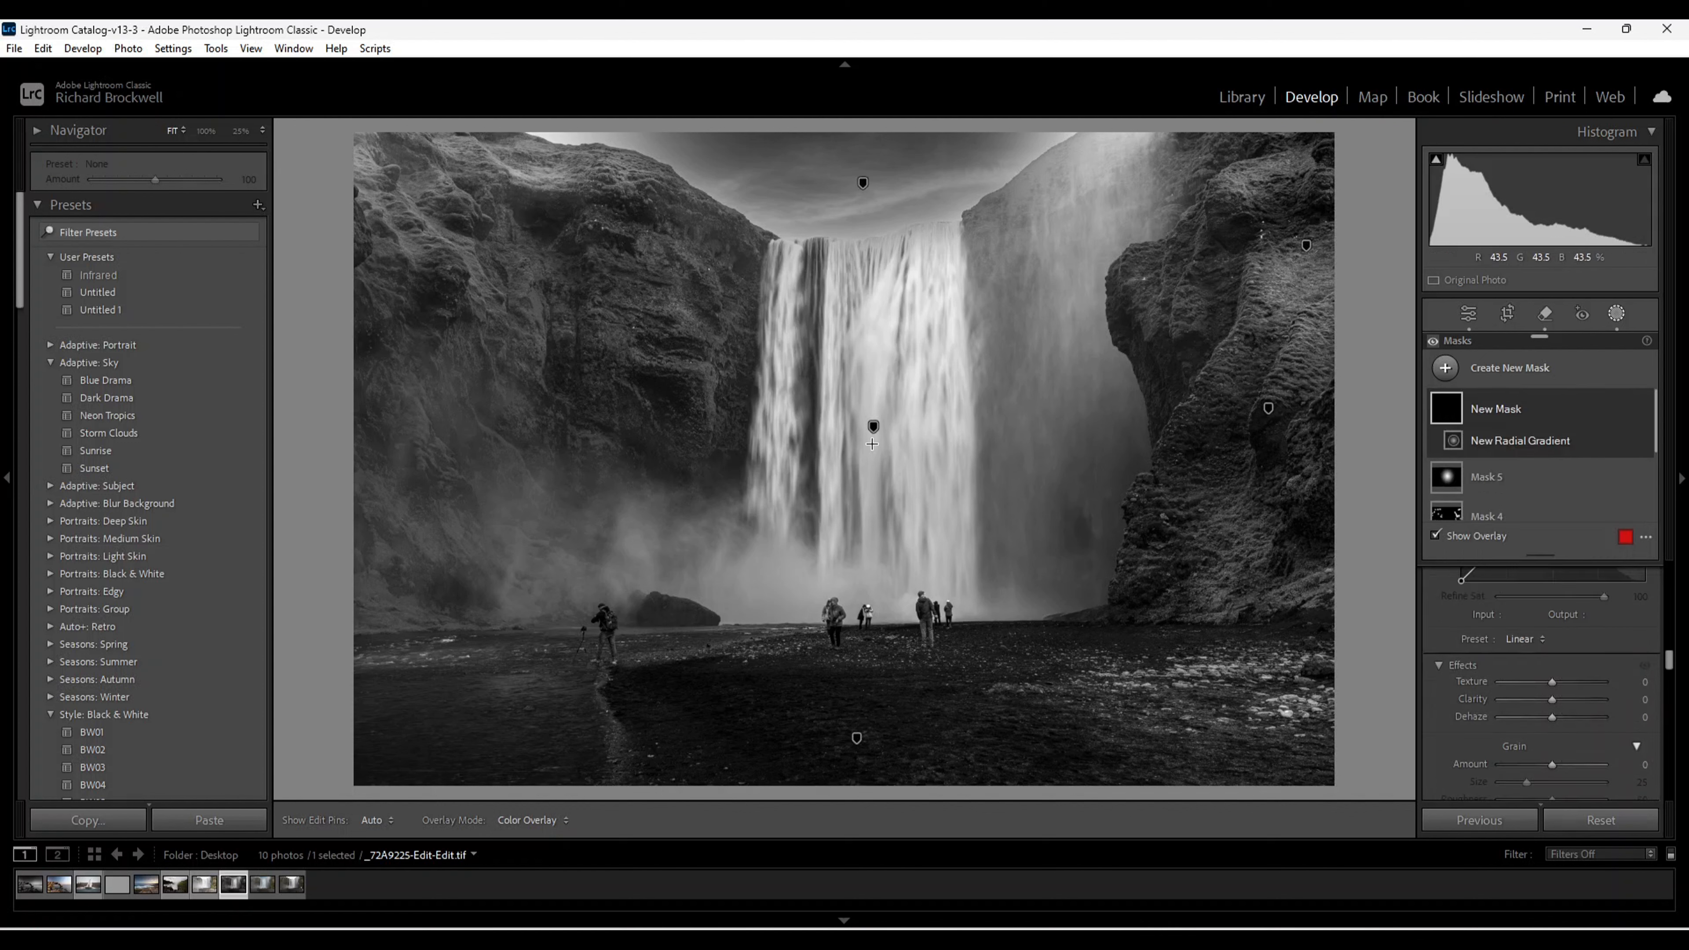
left_click_drag(842, 439, 1292, 731)
left_click_drag(843, 439, 846, 458)
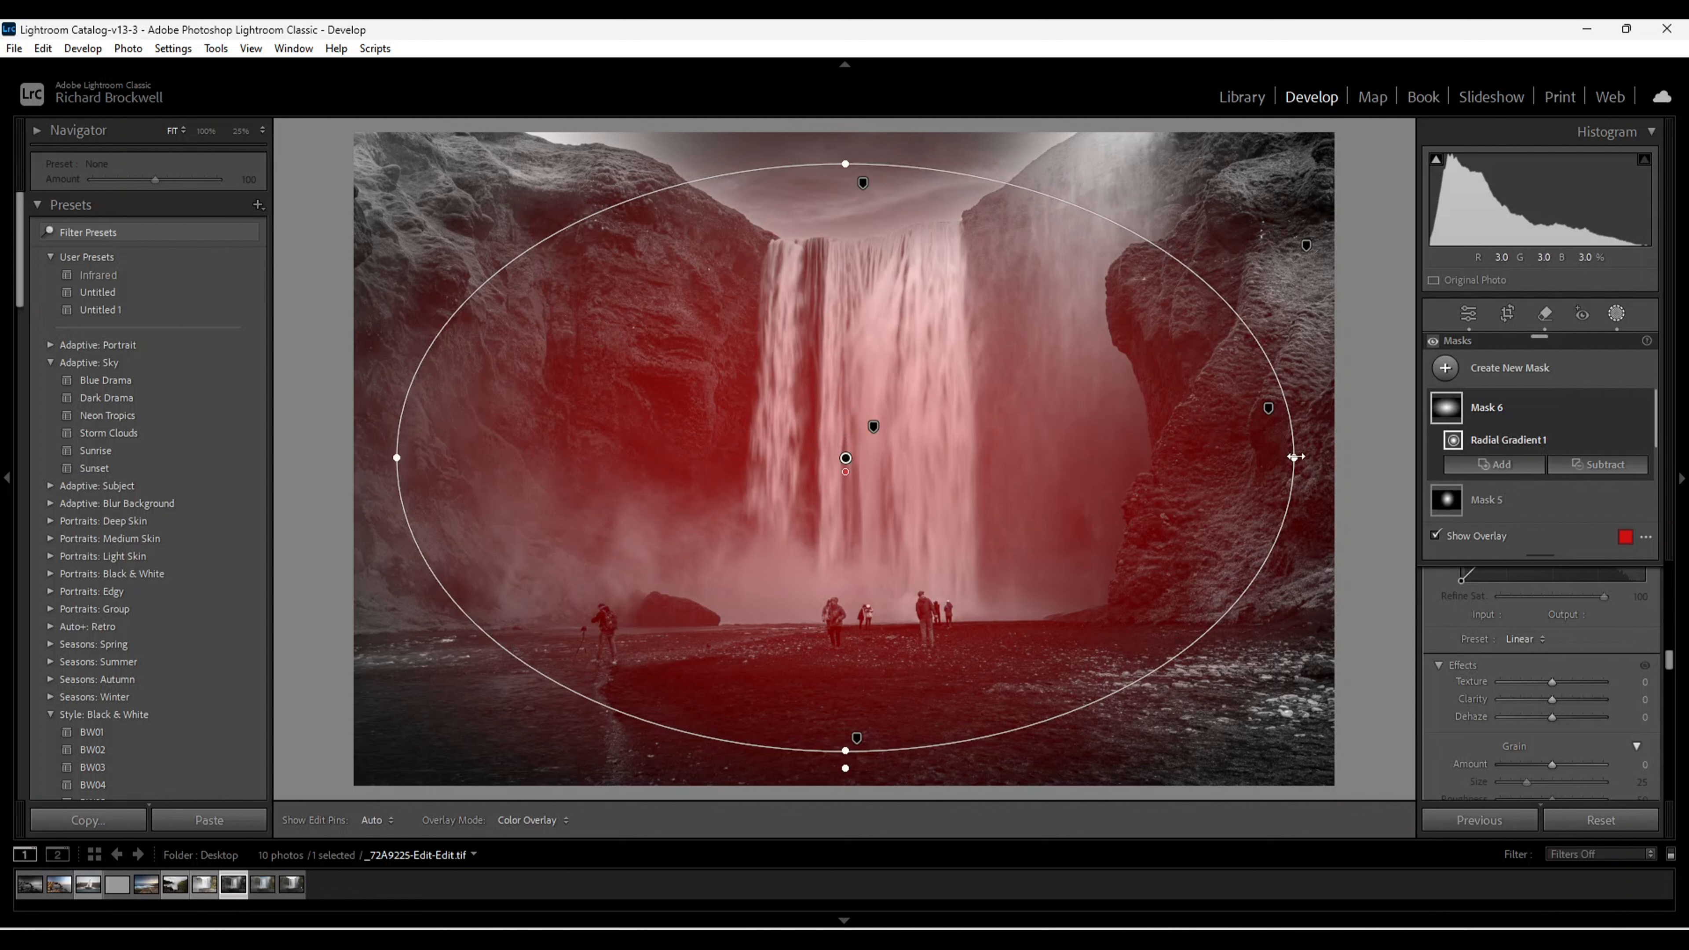
left_click_drag(1294, 458, 1307, 458)
Invert the wide radial gradient so it affects the photo's outer areas, and hide the mask overlay.
scroll(1598, 661, "up", 3)
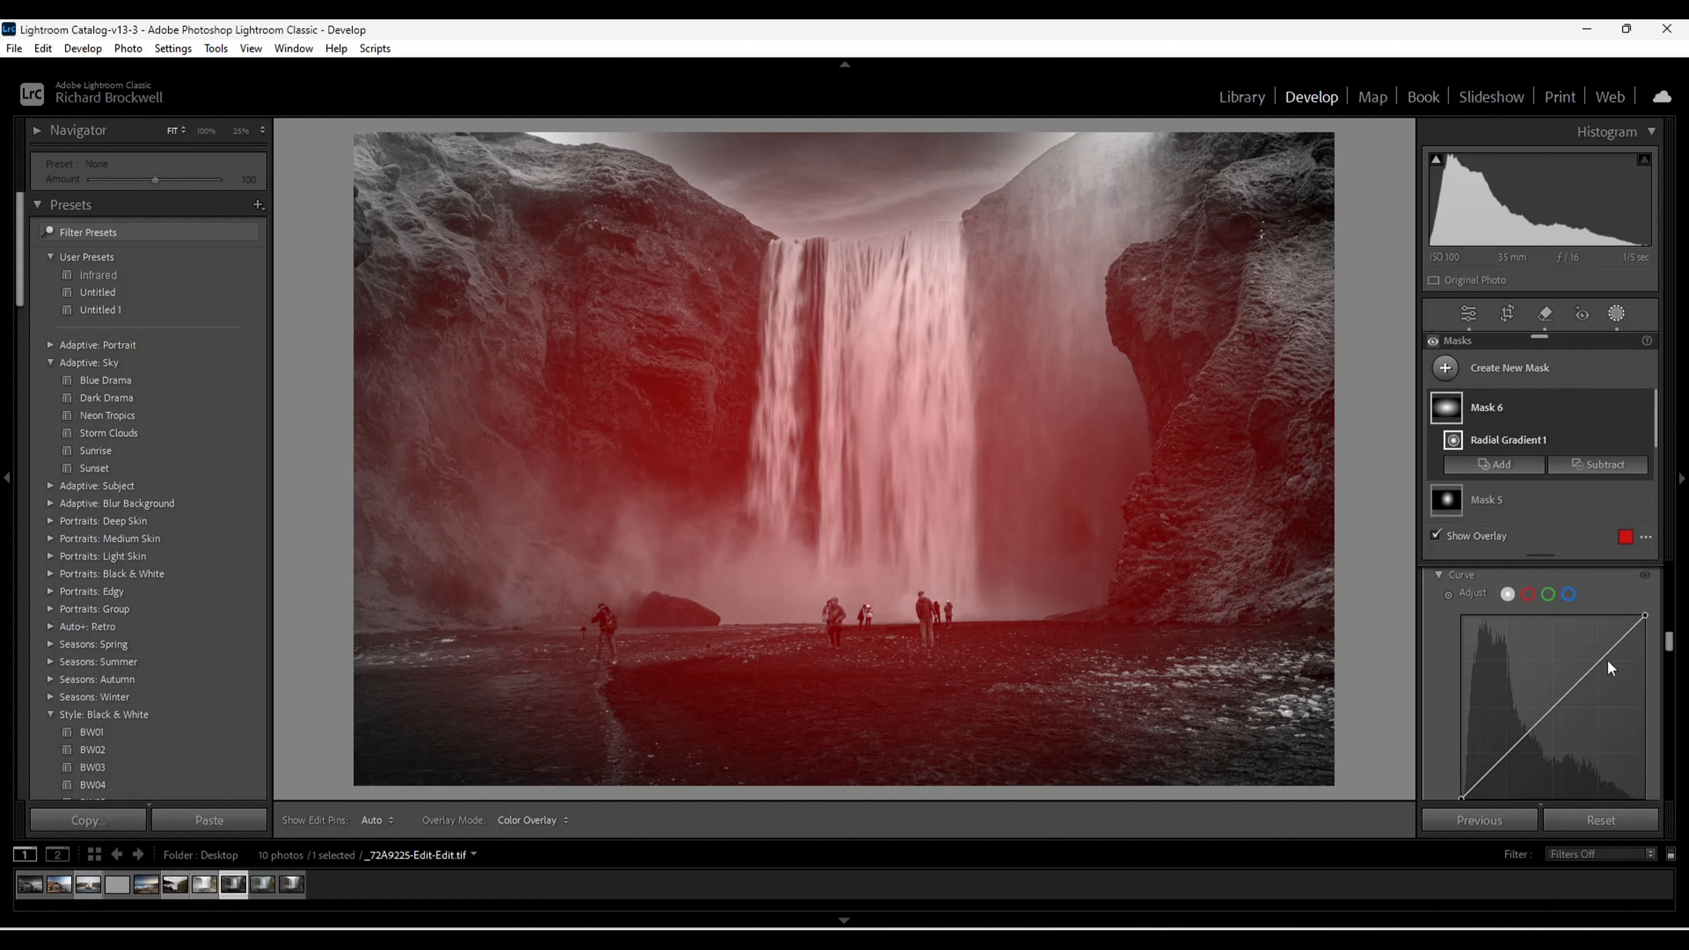
scroll(1609, 665, "up", 5)
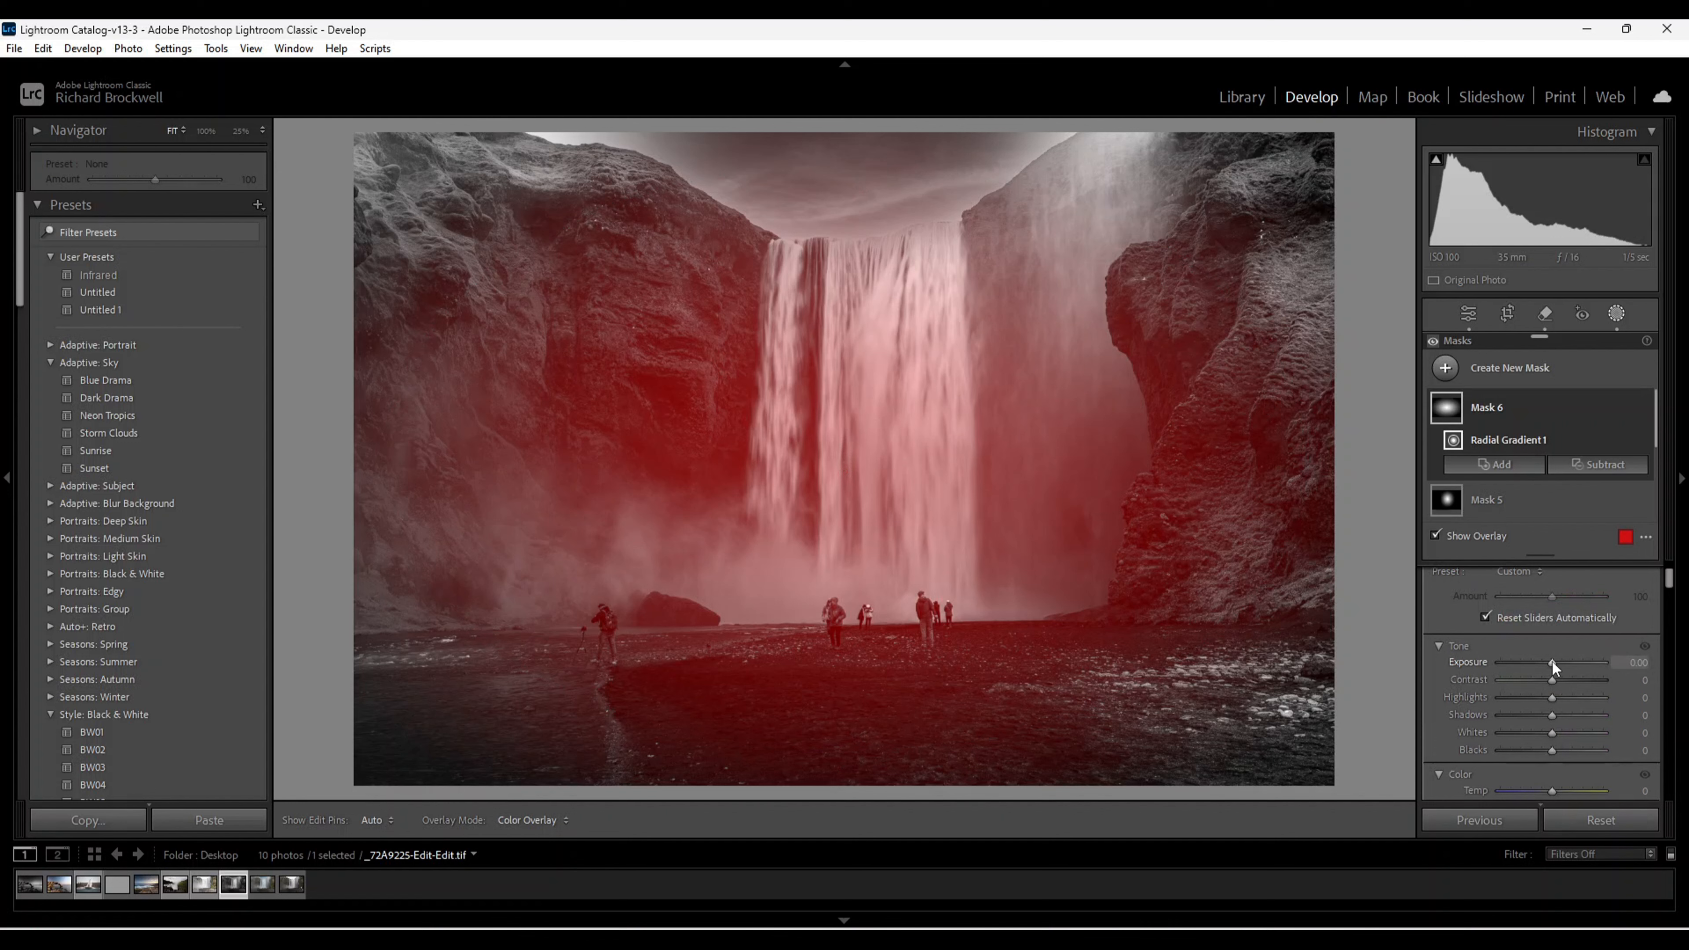
scroll(1542, 673, "up", 2)
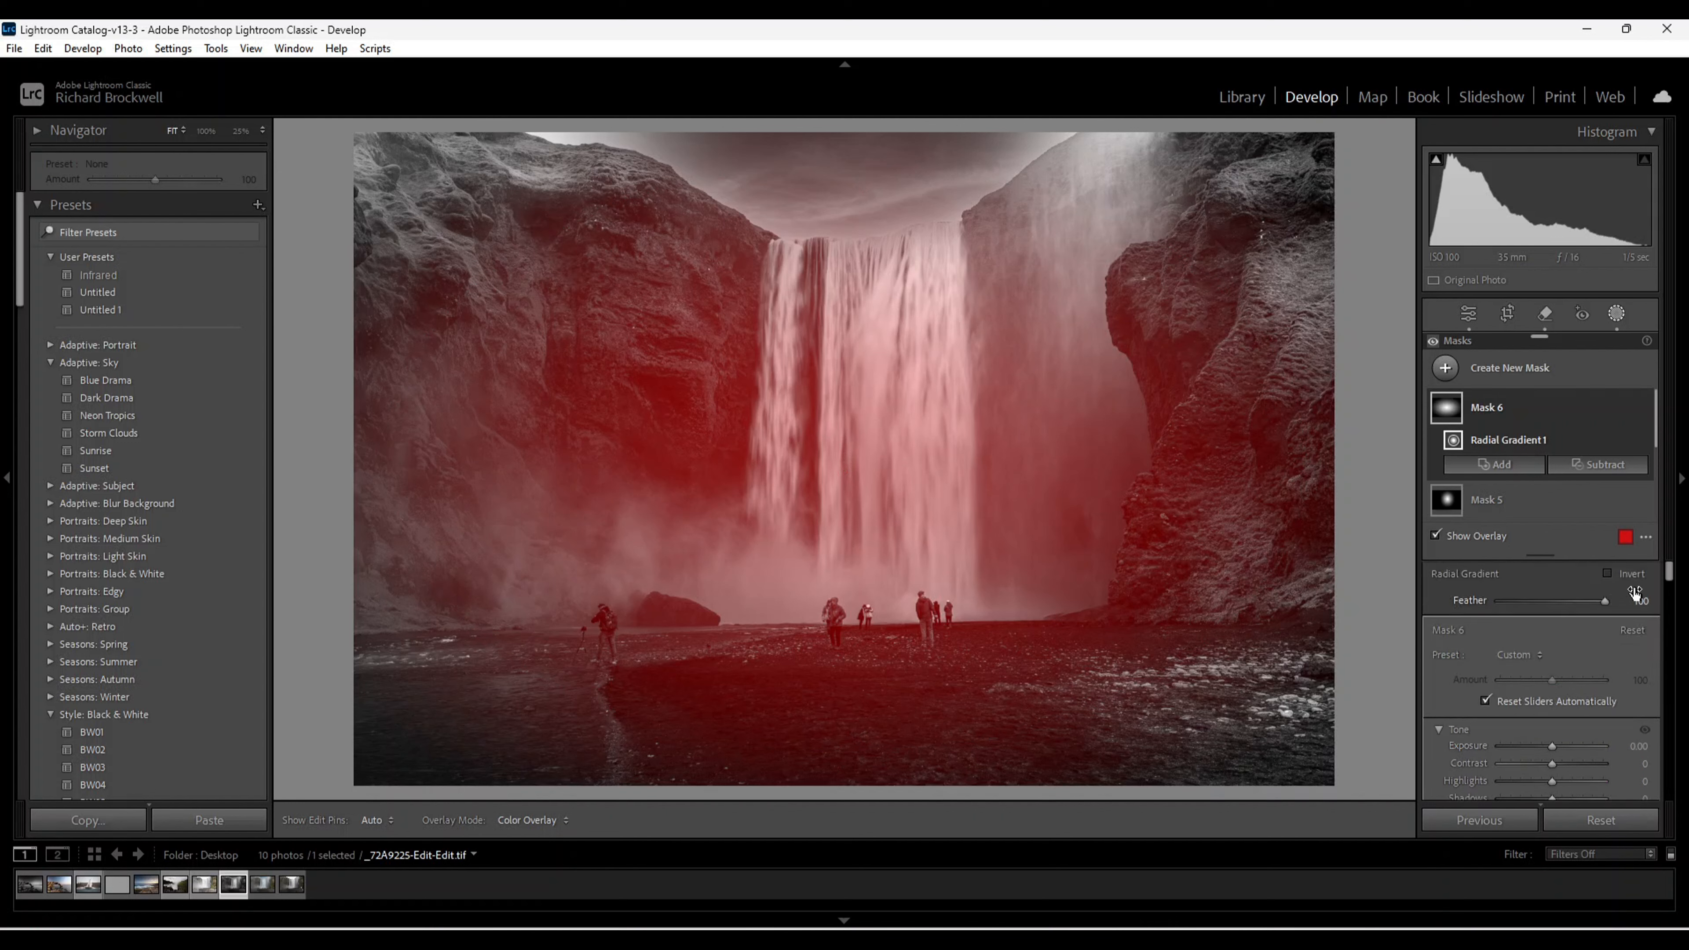
left_click(1609, 573)
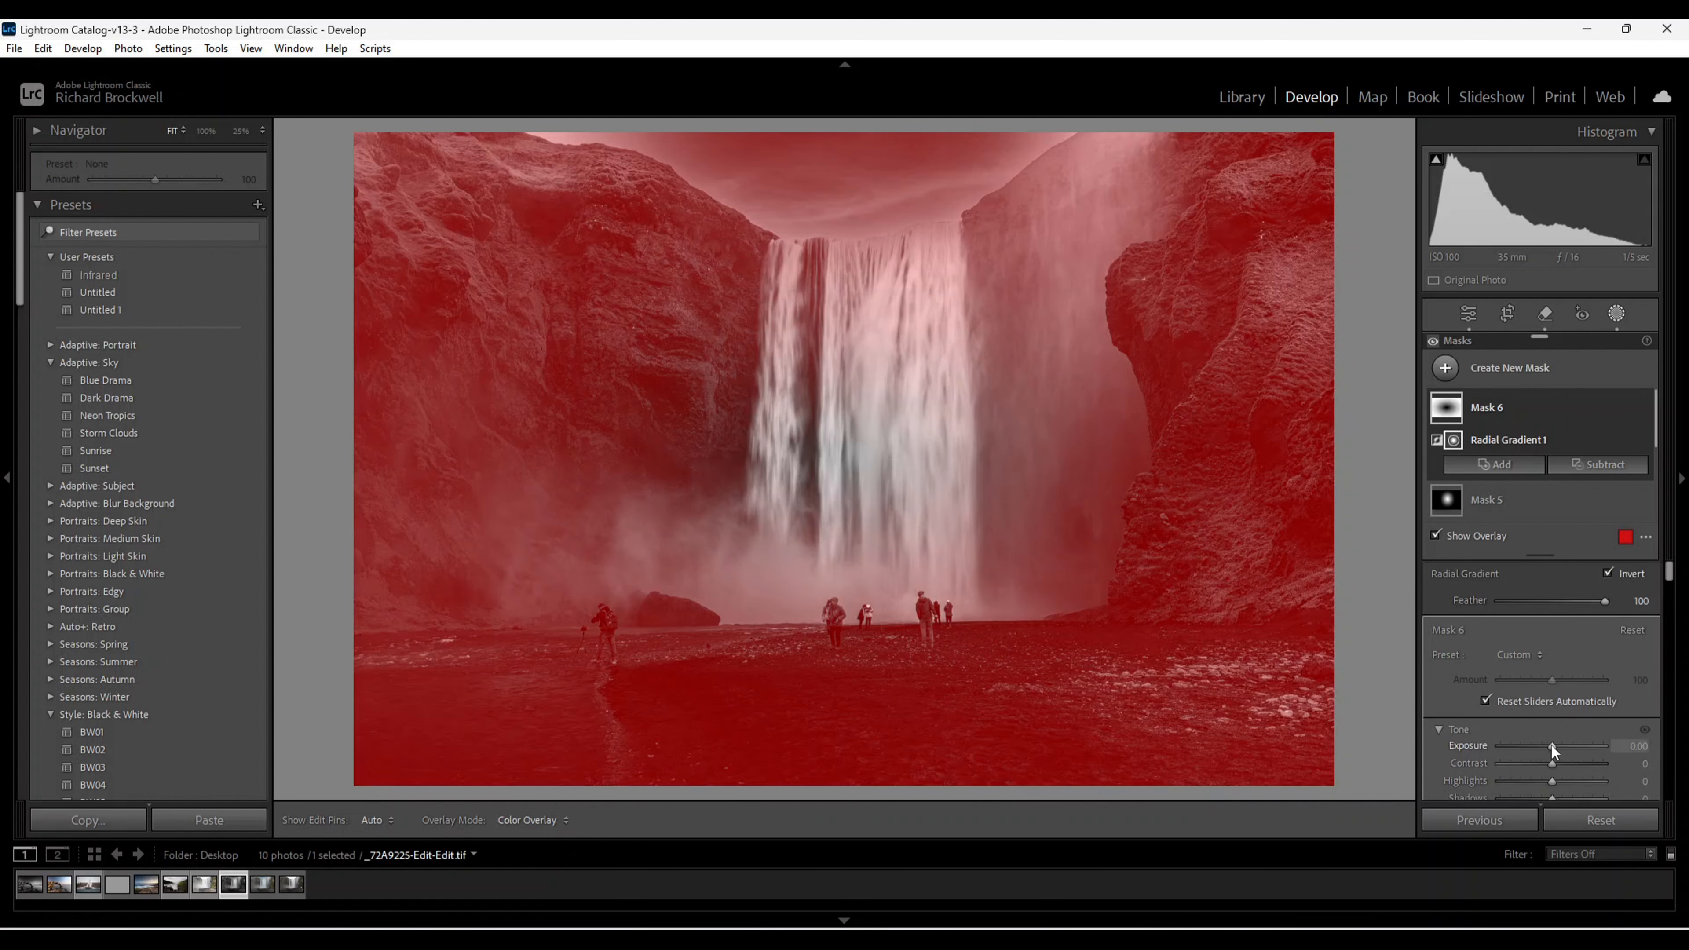
key("o")
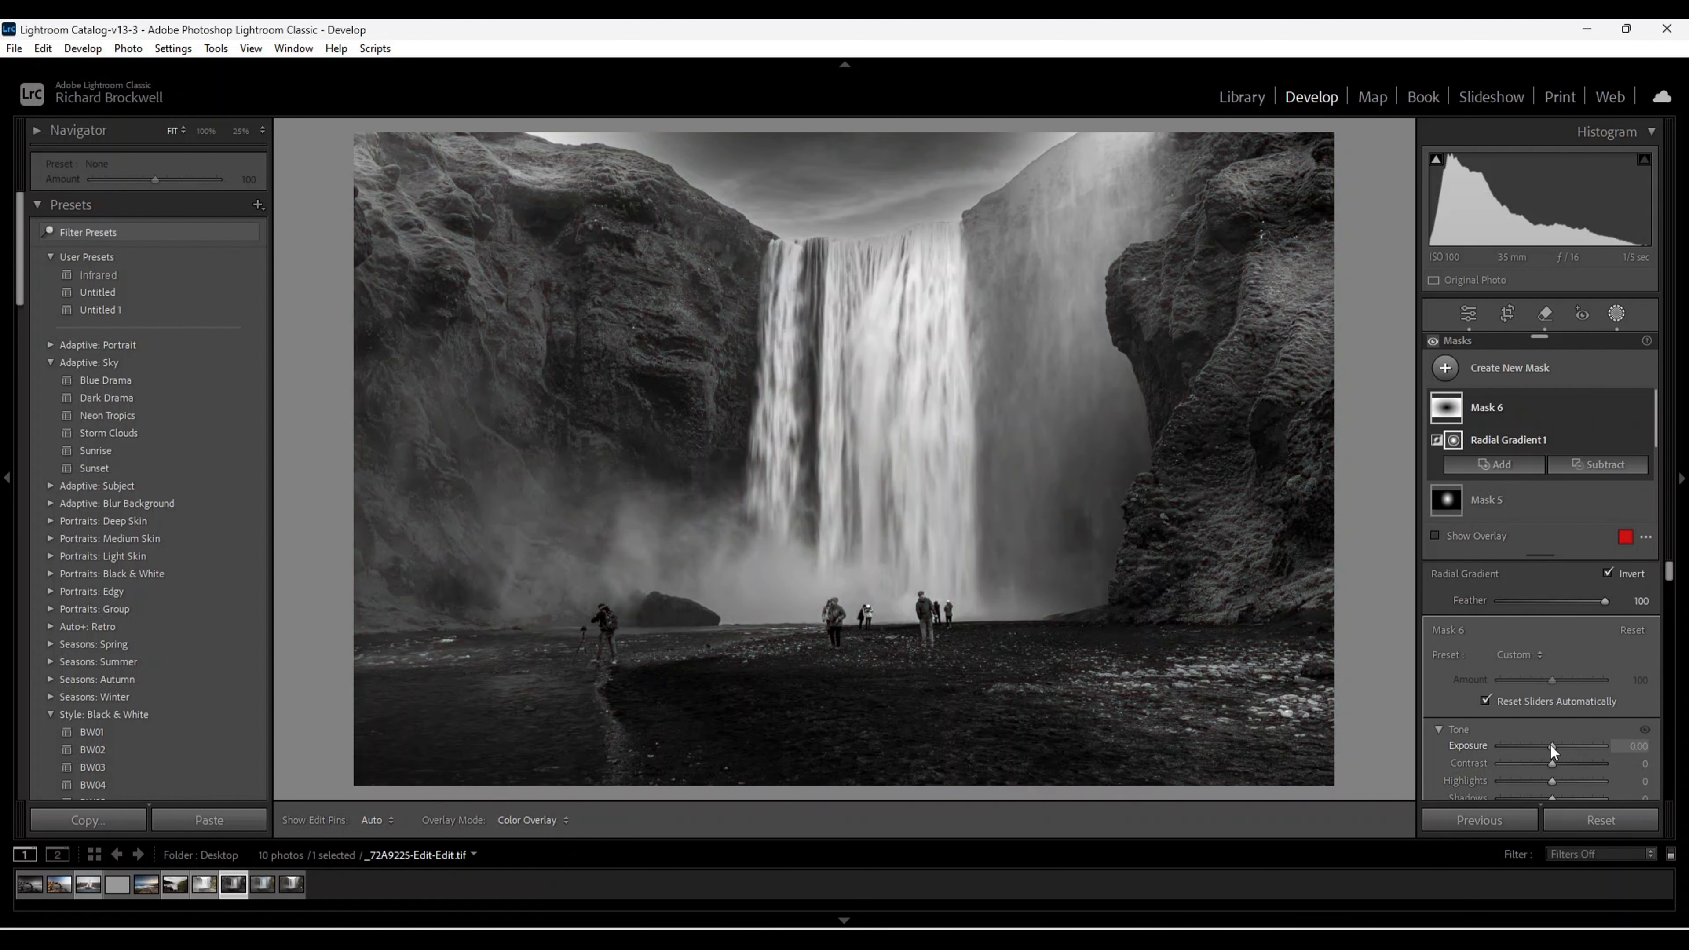
Set the inverted radial mask's Exposure to -0.34 and return to the global edit settings.
left_click_drag(1551, 743, 1547, 745)
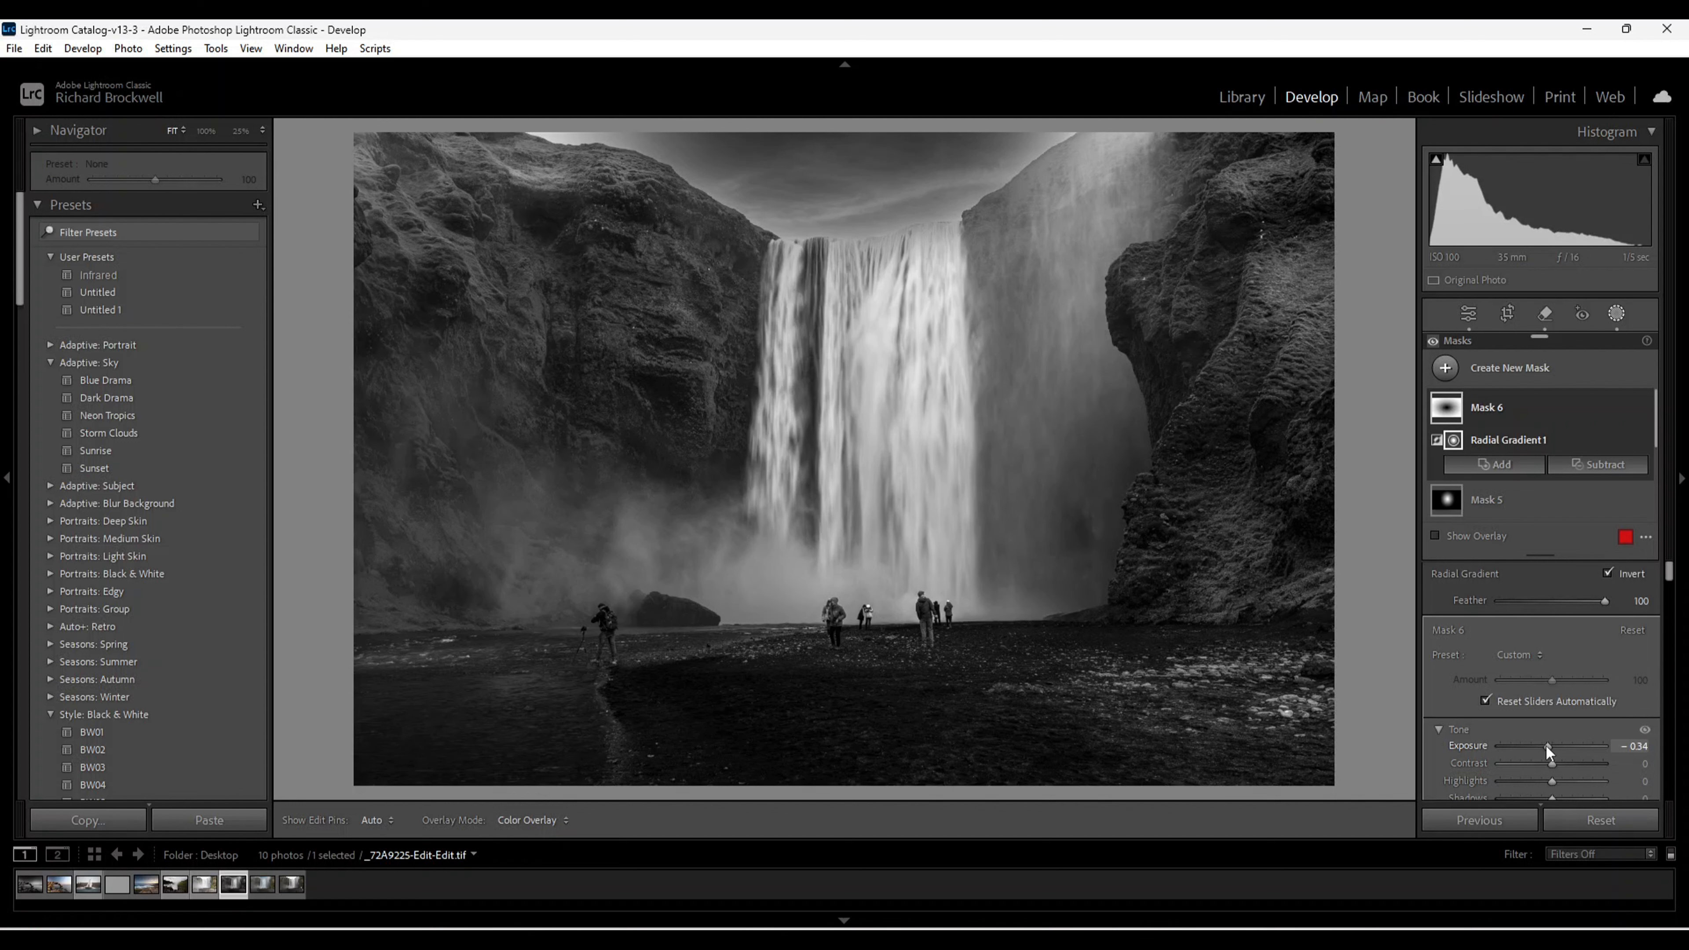
left_click_drag(1546, 745, 1545, 745)
mouse_move(1368, 550)
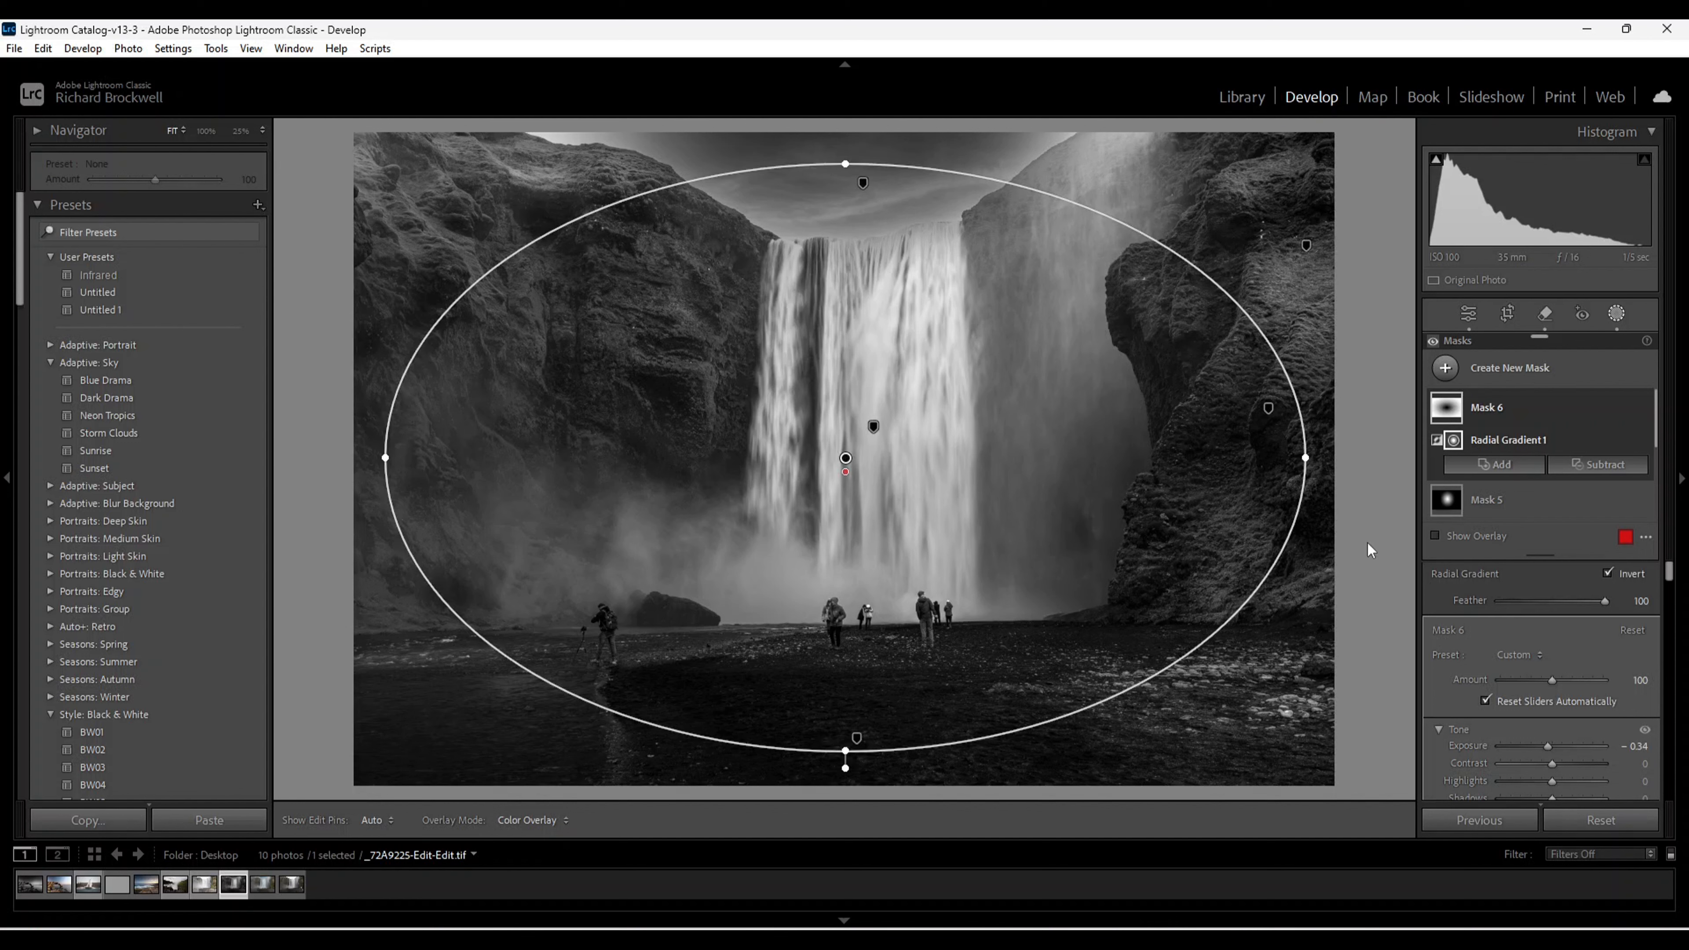
left_click(1470, 319)
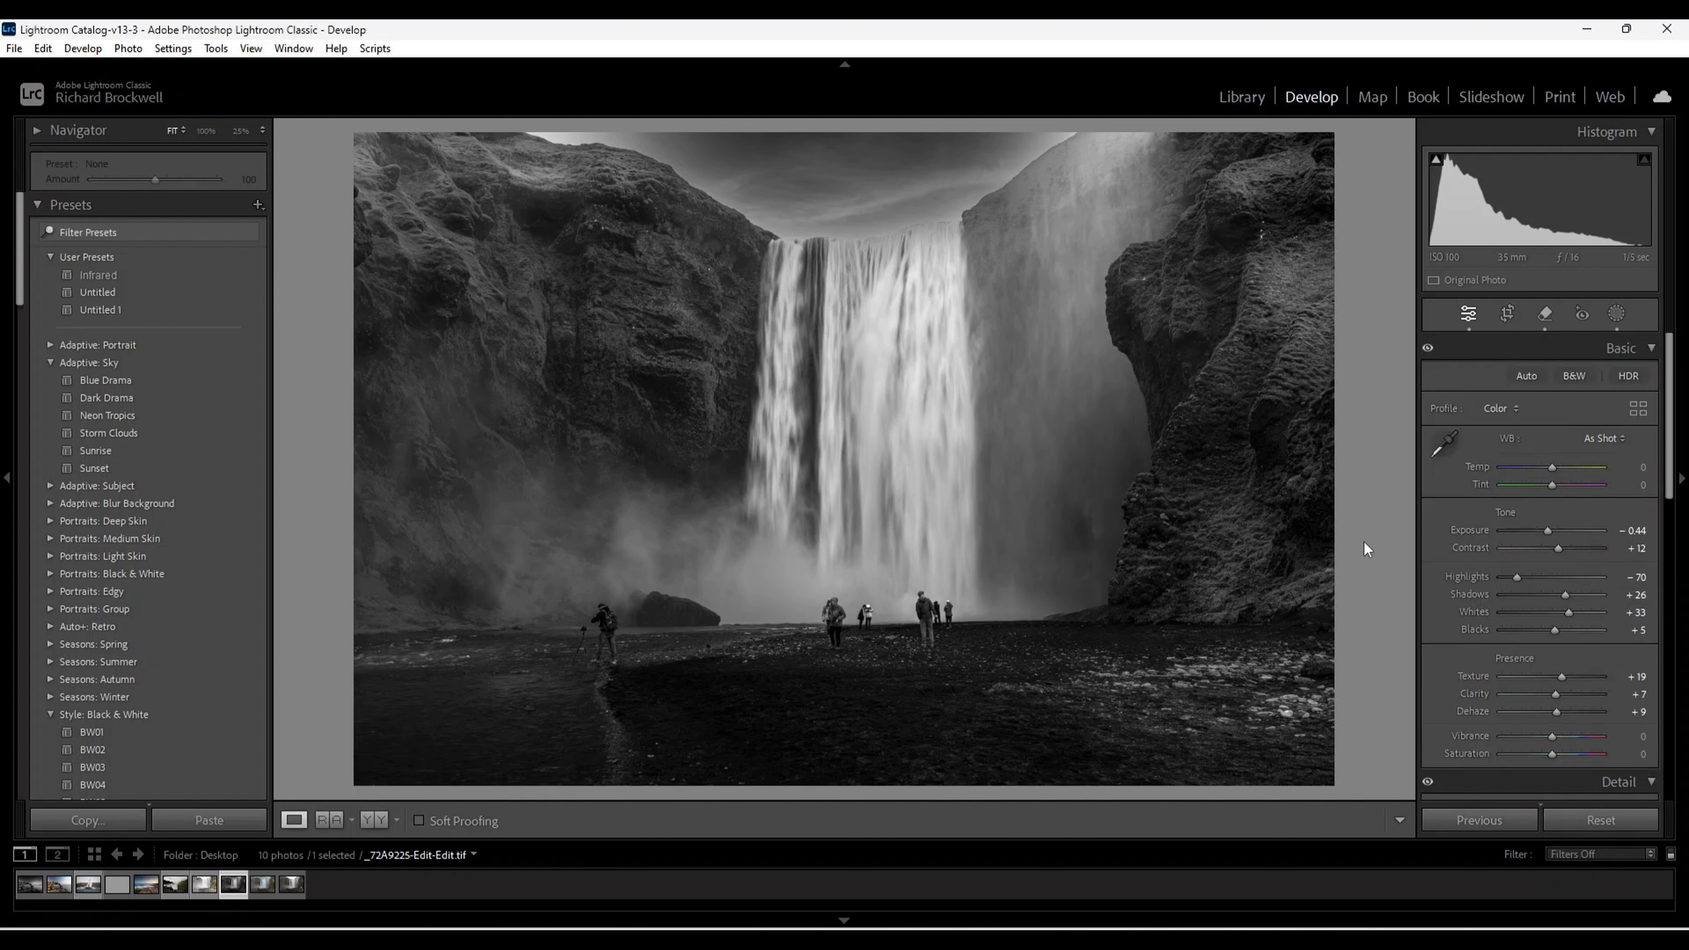